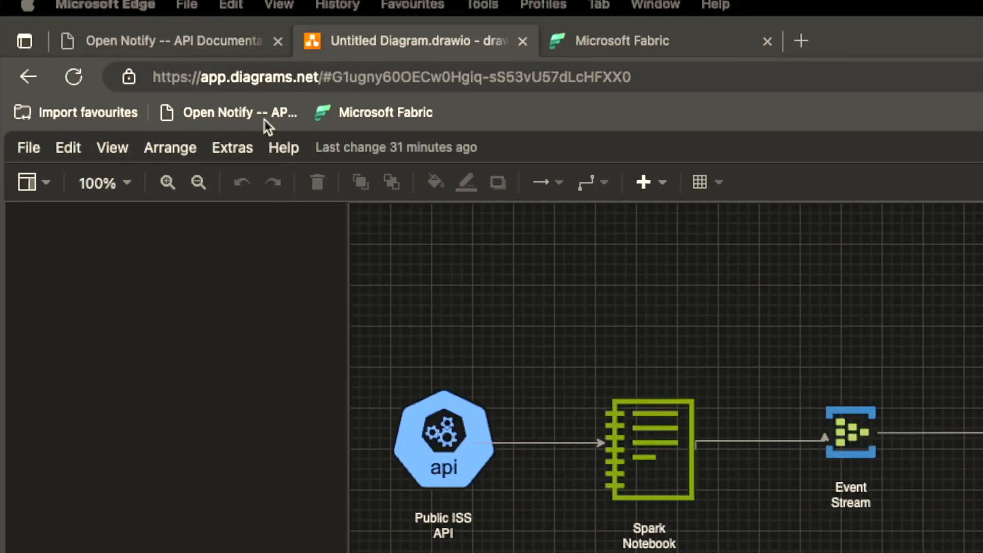
# Review the Current ISS Location example, its map and script in the Open Notify API documentation.
pyautogui.click(192, 51)
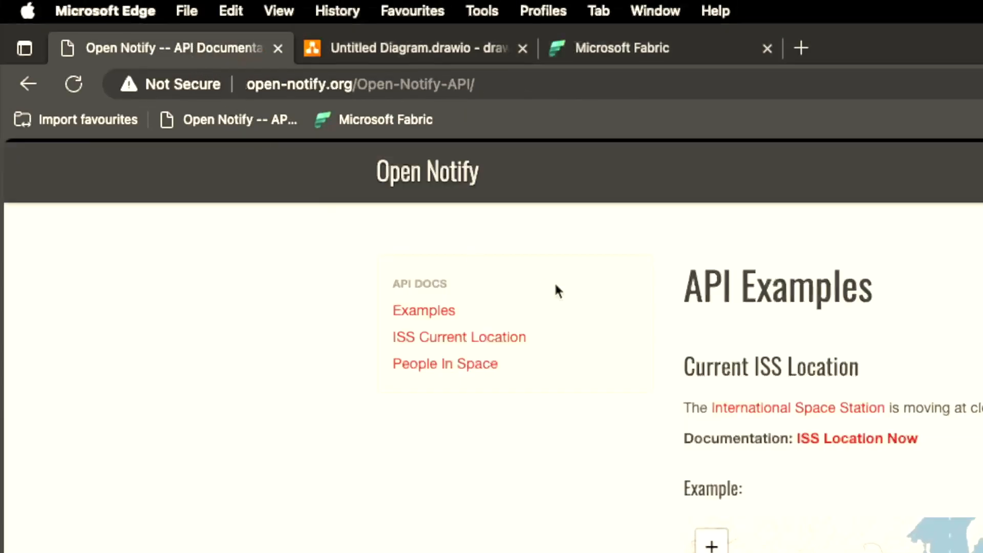
pyautogui.click(338, 83)
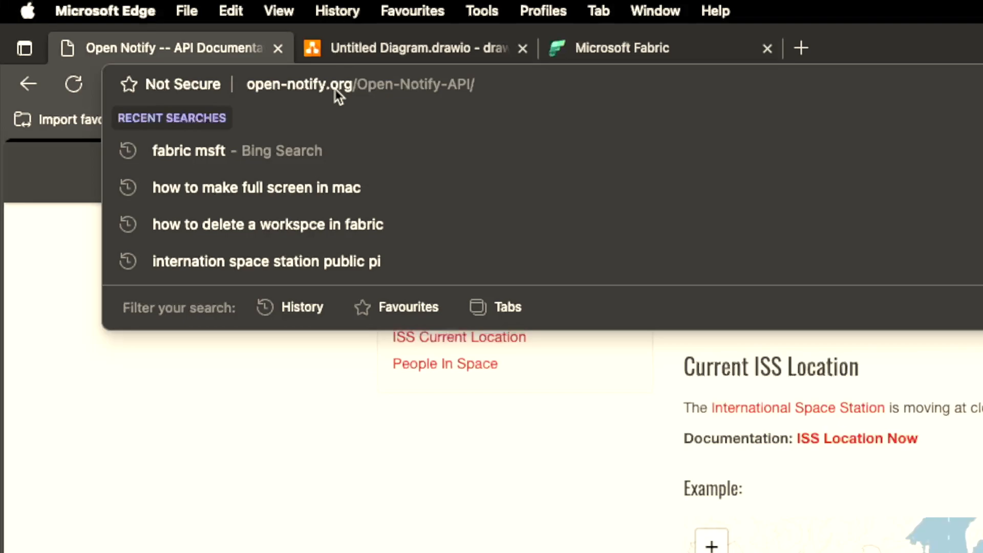
pyautogui.click(315, 502)
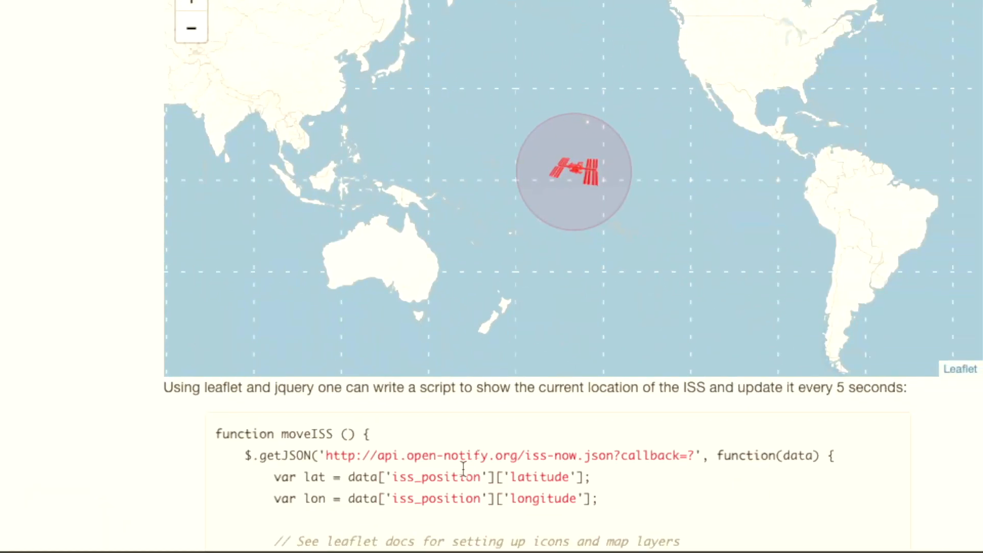
pyautogui.scroll(-3, 462, 468)
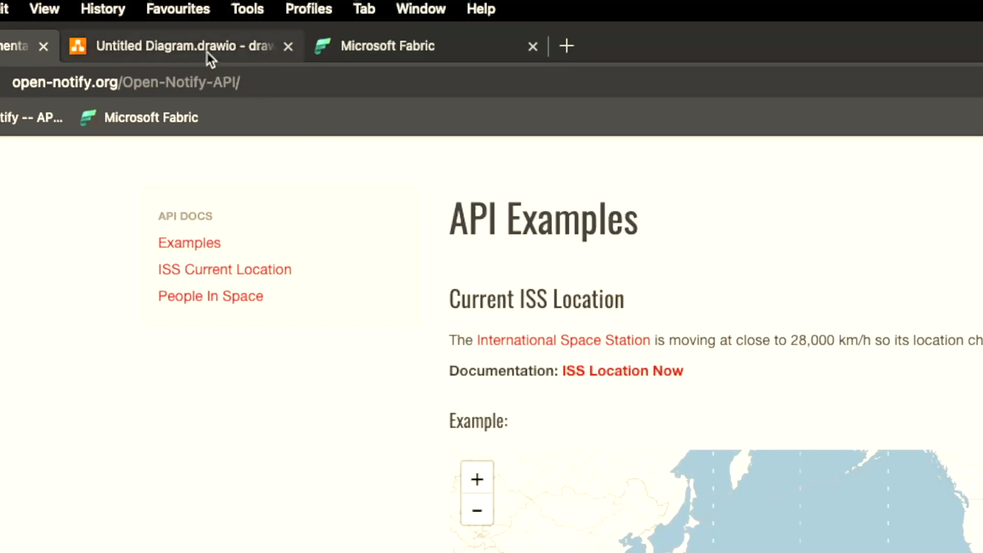
# Review the ISS streaming architecture diagram in draw.io, and close it to switch to Microsoft Fabric.
pyautogui.click(207, 55)
pyautogui.moveTo(246, 474)
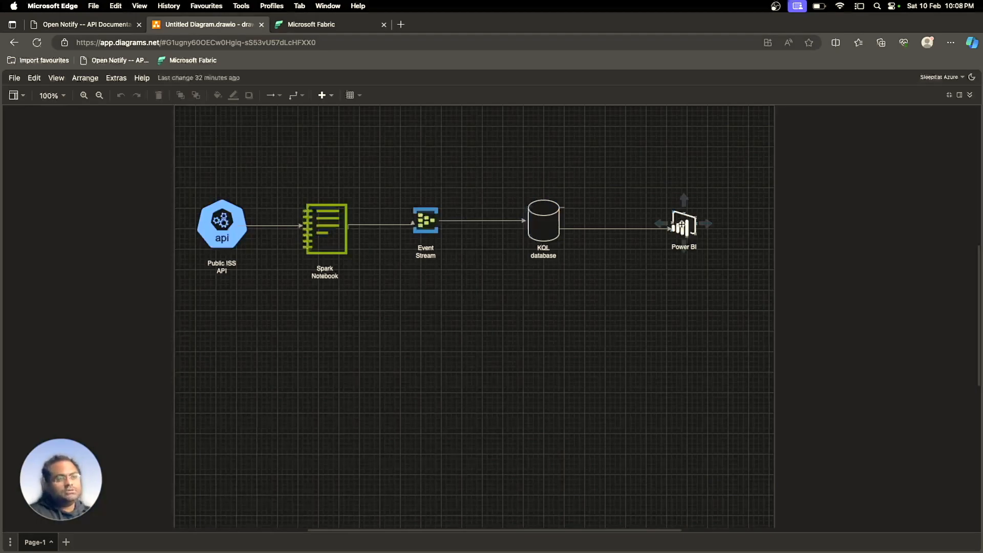
pyautogui.click(261, 25)
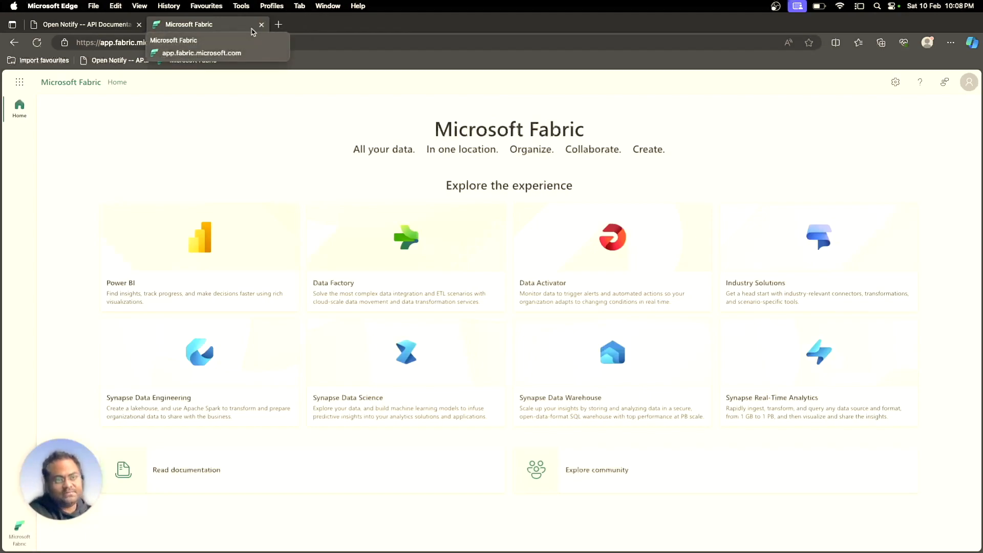
# Switch Microsoft Fabric to the Synapse Real-Time Analytics experience.
pyautogui.moveTo(71, 480); pyautogui.dragTo(118, 480)
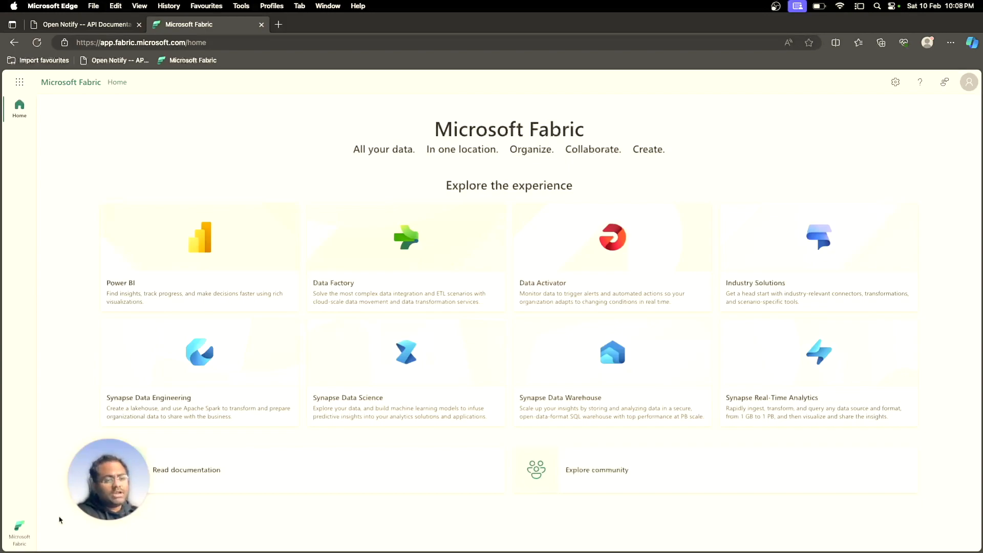
pyautogui.click(21, 524)
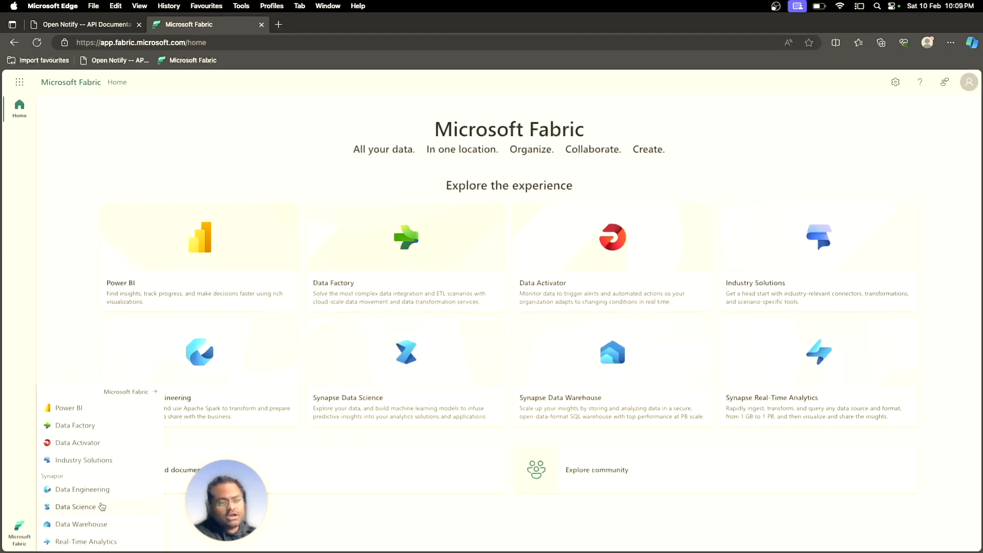
pyautogui.click(99, 546)
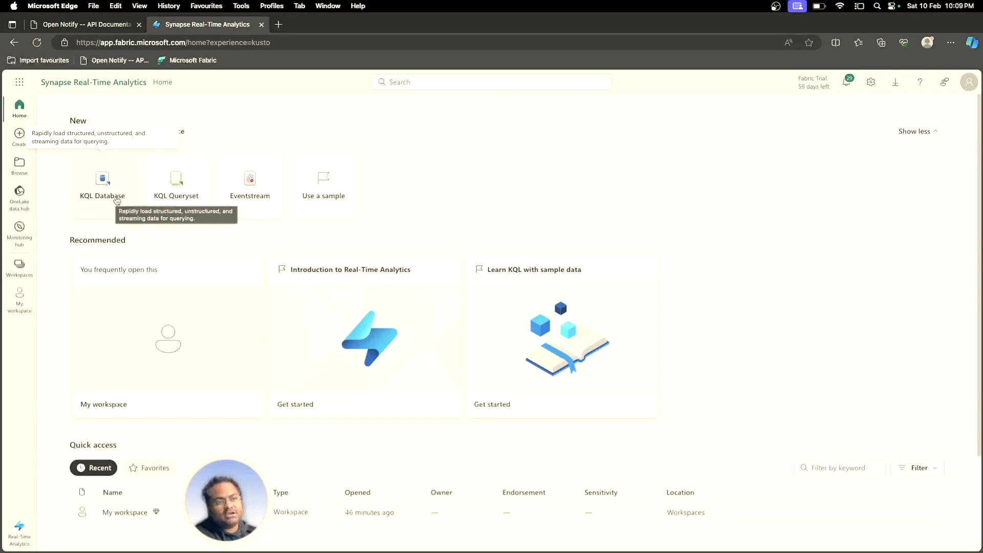
pyautogui.click(117, 200)
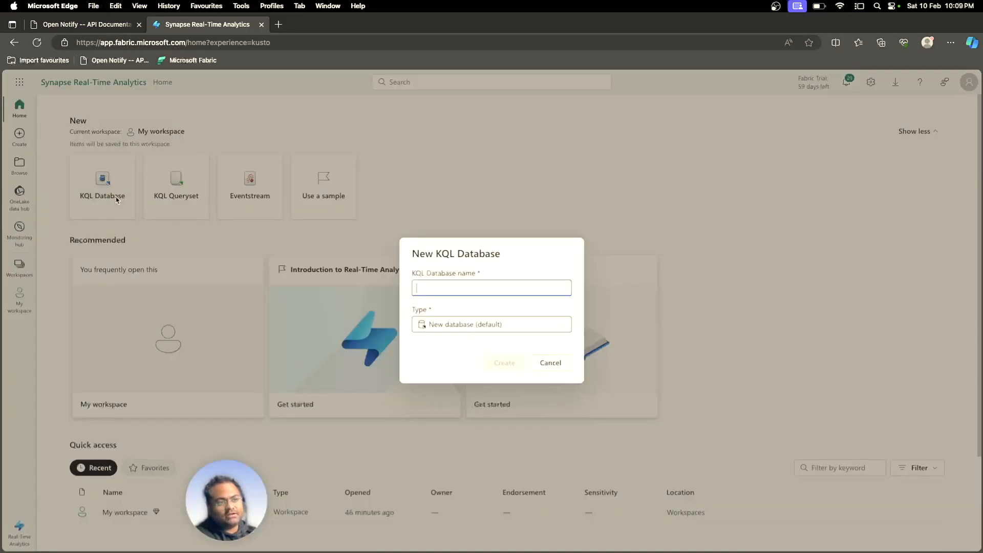
pyautogui.click(567, 365)
# Create a new workspace named Demo_streaming with the default settings.
pyautogui.click(29, 267)
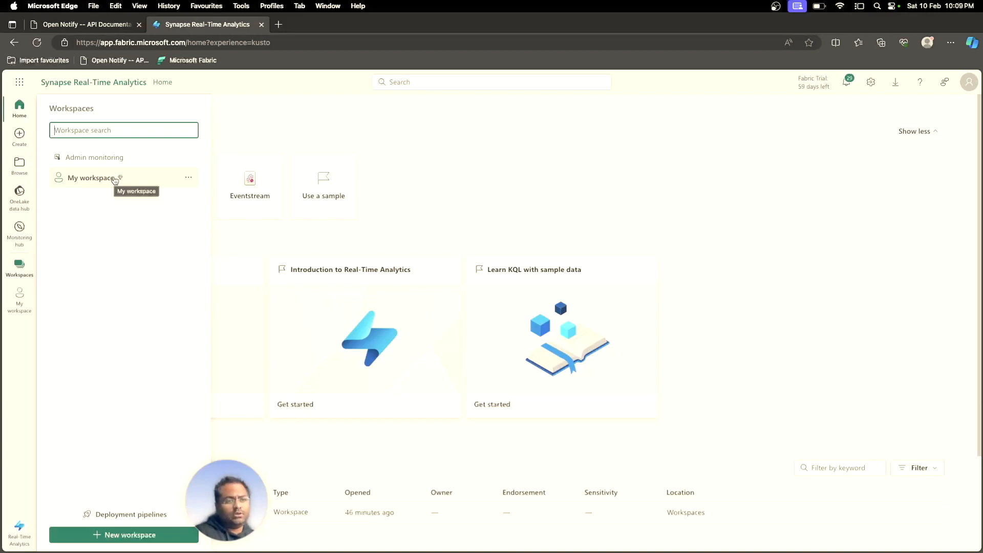
pyautogui.click(136, 540)
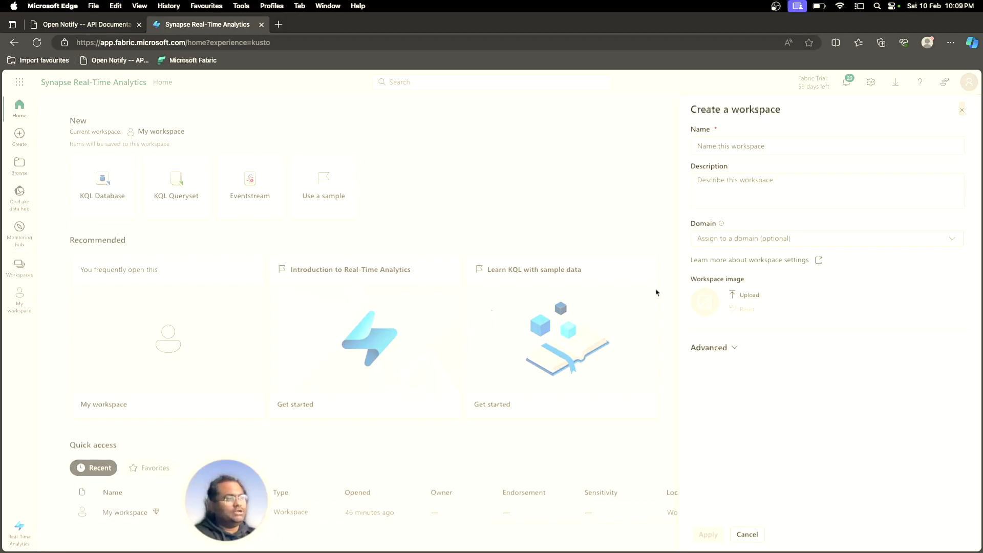
pyautogui.click(740, 145)
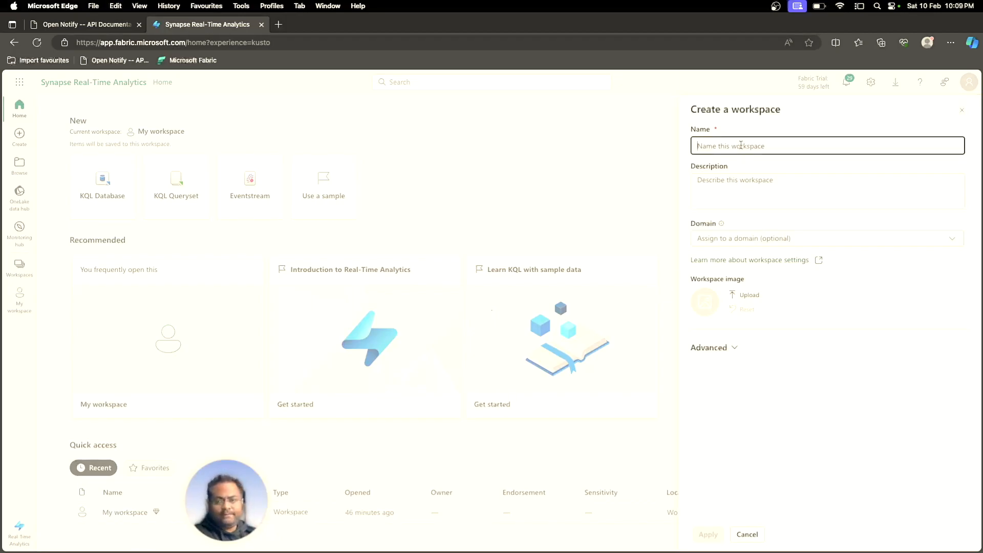
pyautogui.write('1')
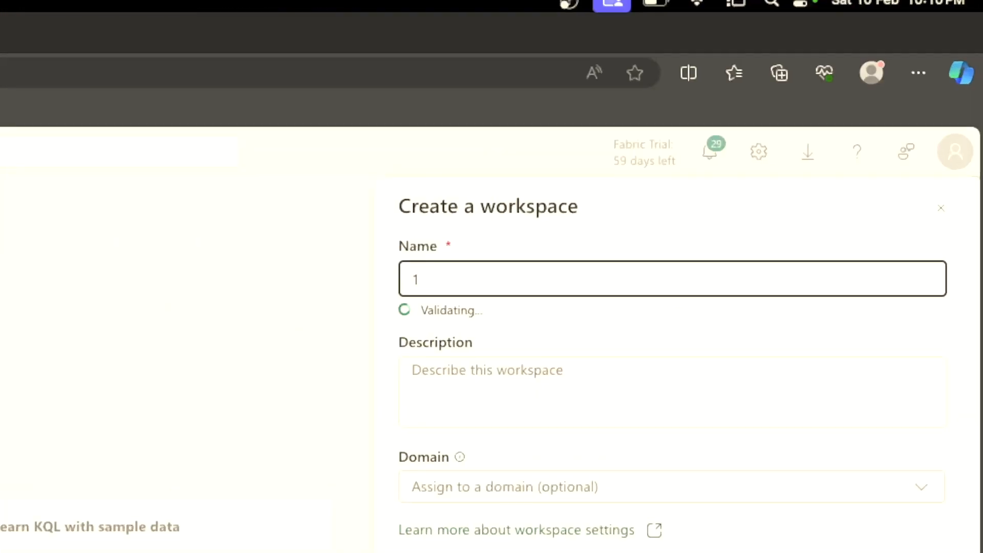
pyautogui.press('BackSpace')
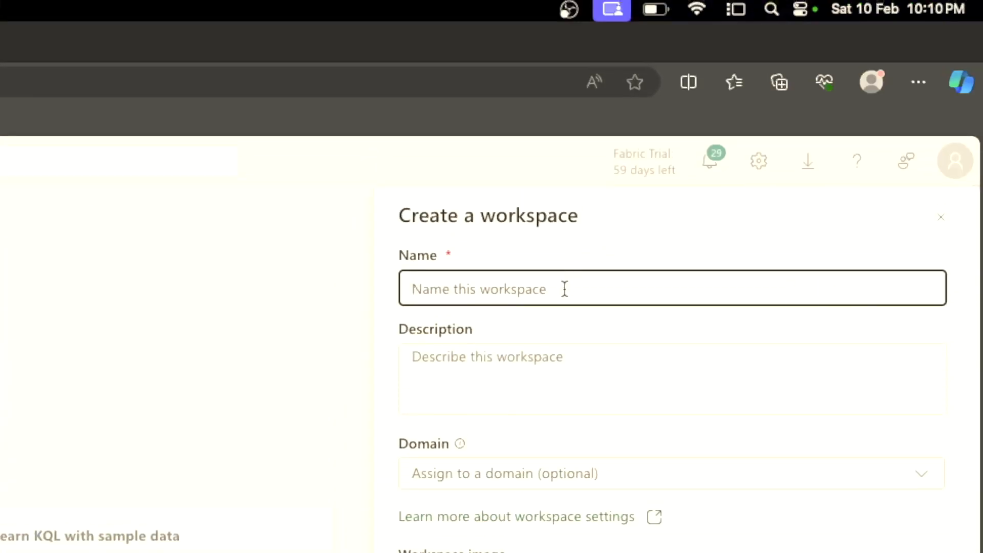
pyautogui.write('Dem')
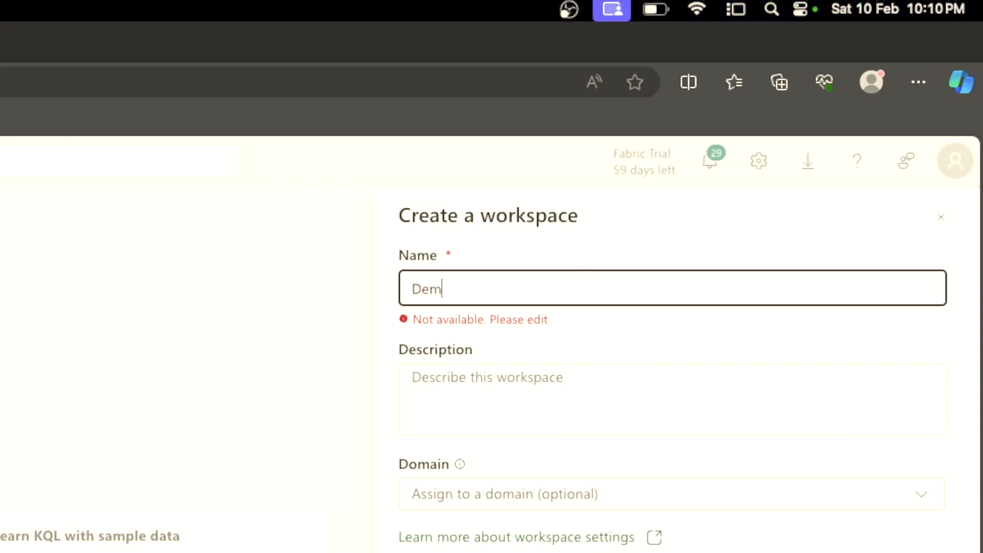
pyautogui.write('o_str')
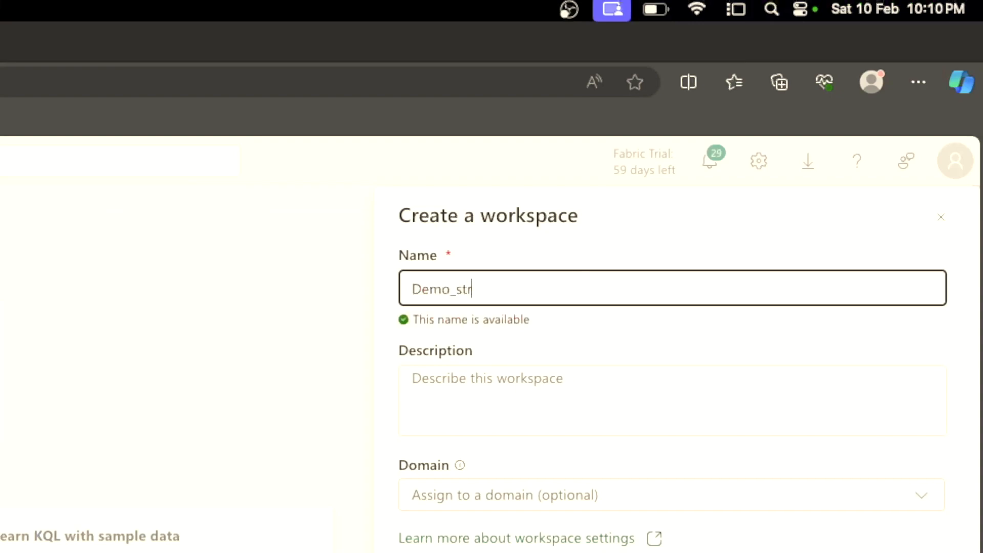
pyautogui.write('eamingt')
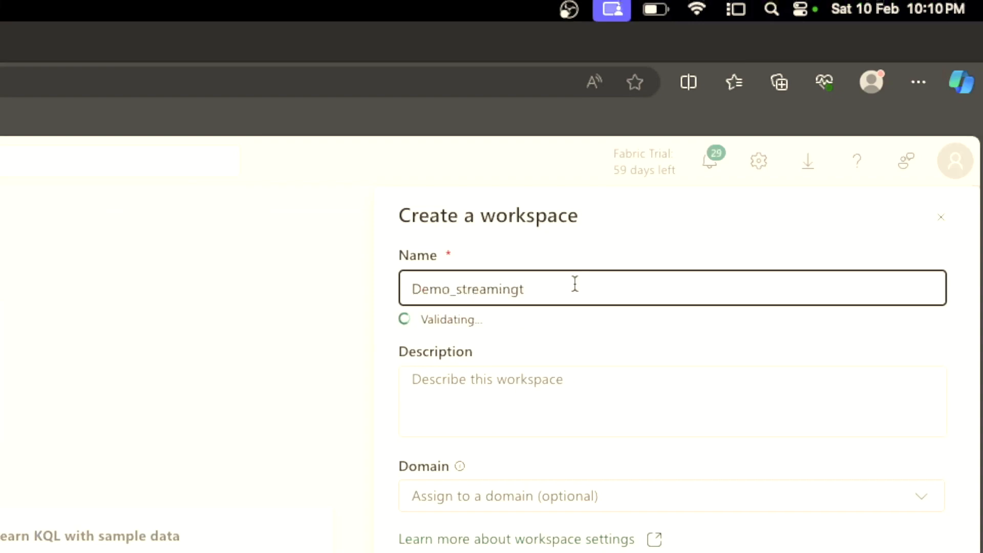
pyautogui.press('BackSpace')
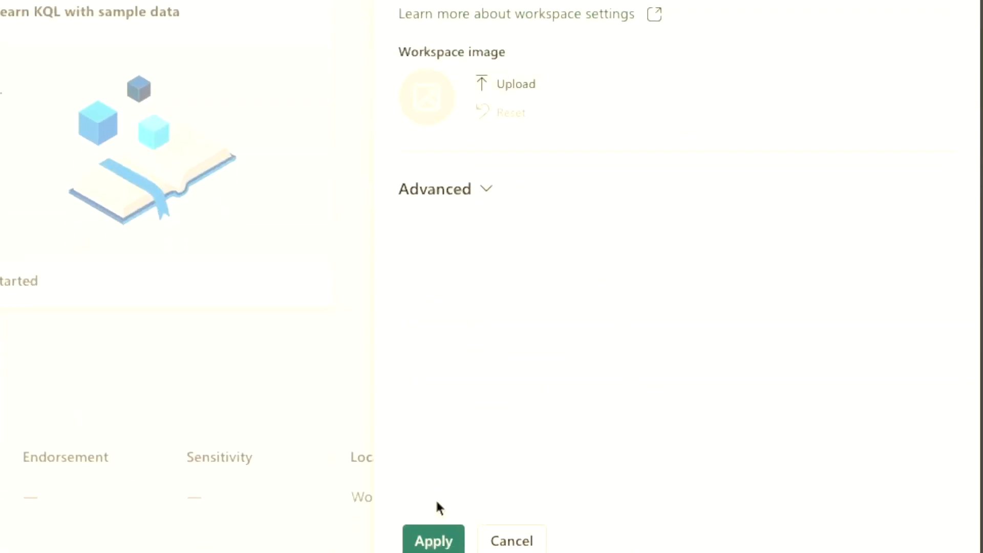
pyautogui.click(440, 540)
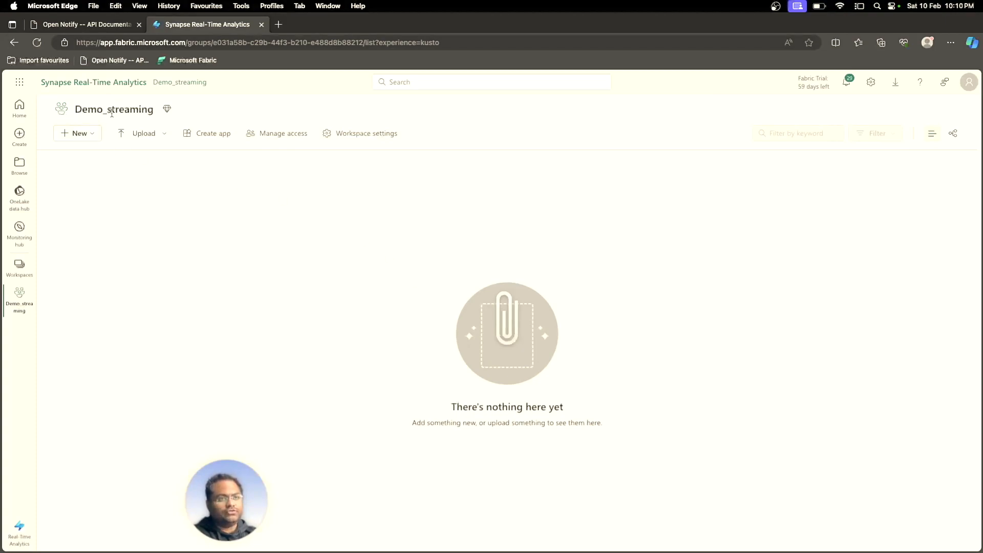
# Create a KQL Database named ISS_streaming_kql_demo_ of the default new database type in the Demo_streaming workspace.
pyautogui.click(92, 135)
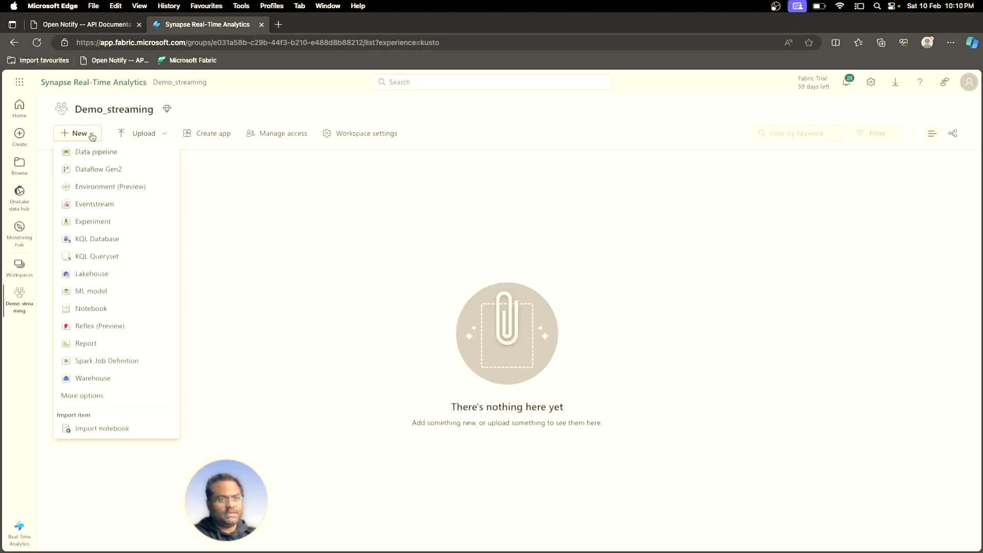
pyautogui.click(97, 238)
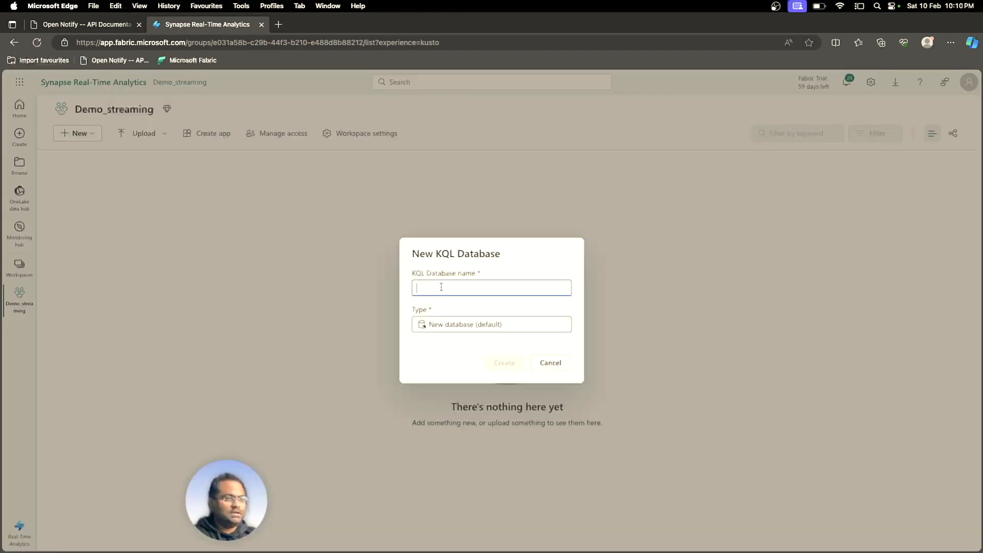
pyautogui.write('demo')
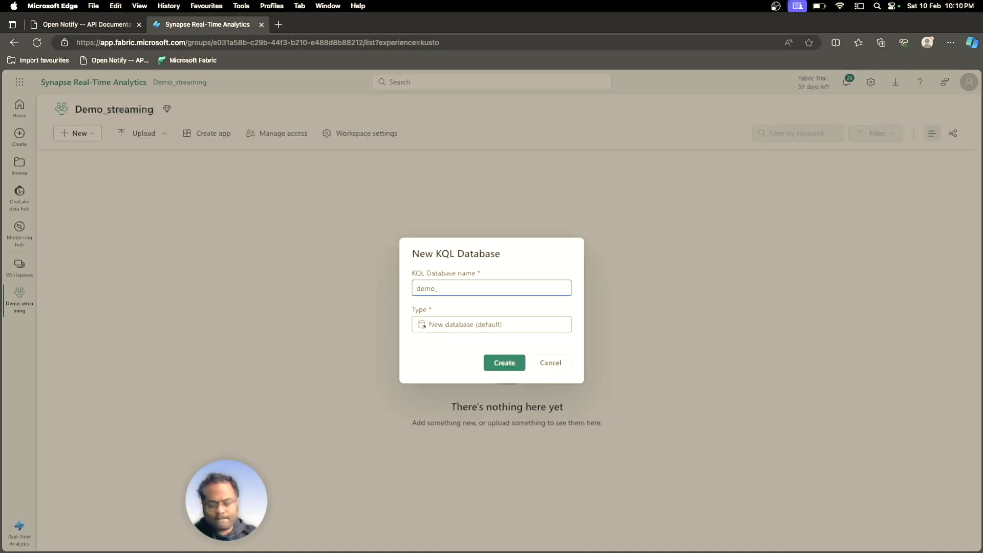
pyautogui.write('_1')
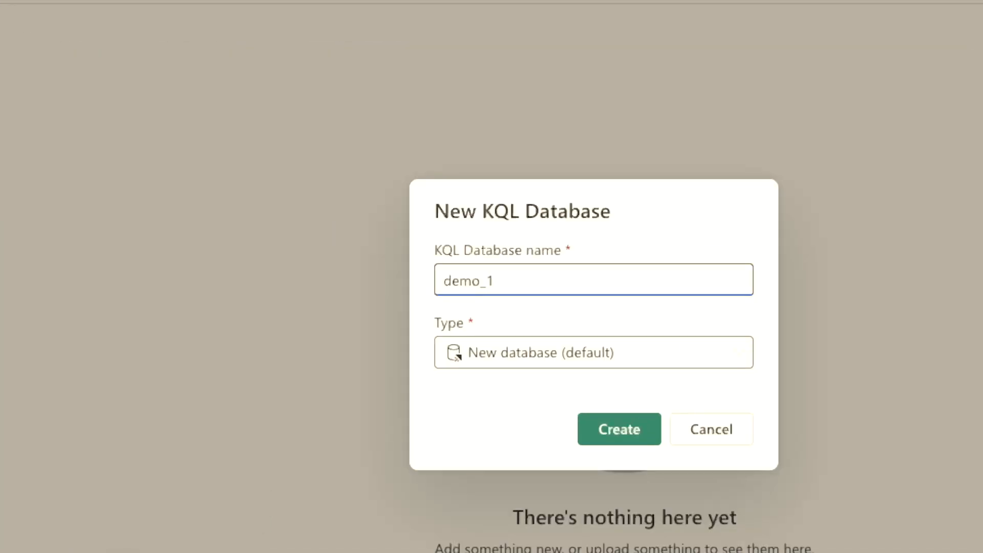
pyautogui.press('BackSpace')
pyautogui.write('streaming_kql')
pyautogui.write('lSS_')
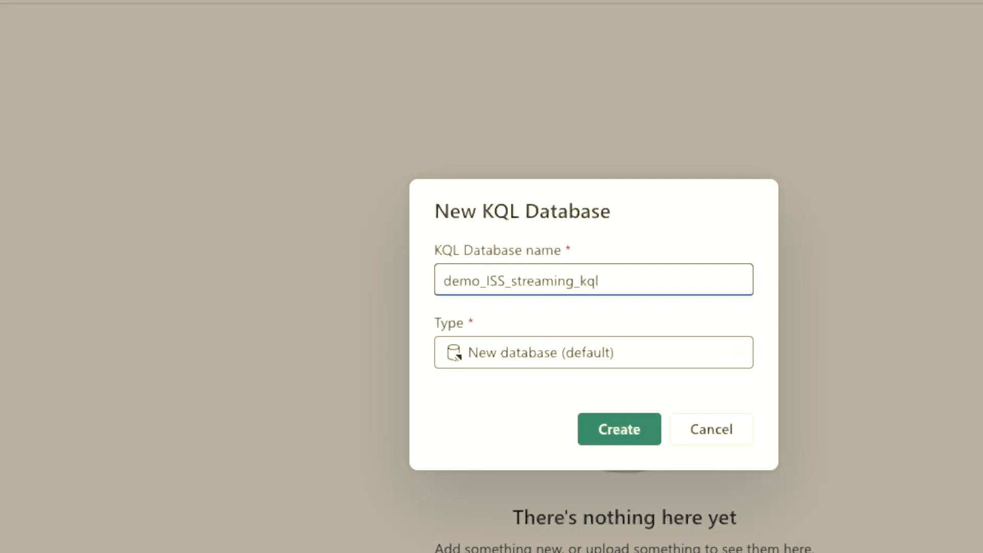
pyautogui.moveTo(486, 281); pyautogui.dragTo(414, 279)
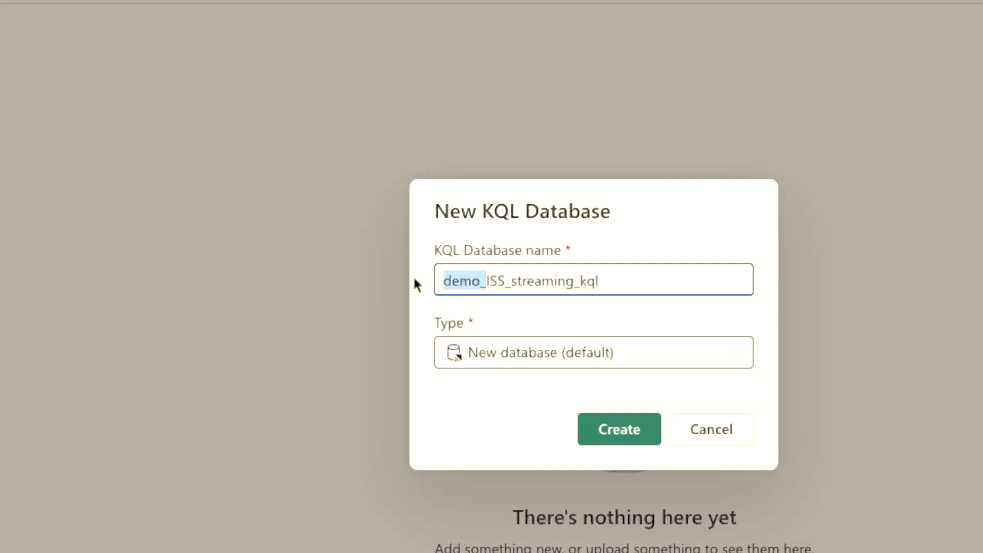
pyautogui.press('BackSpace')
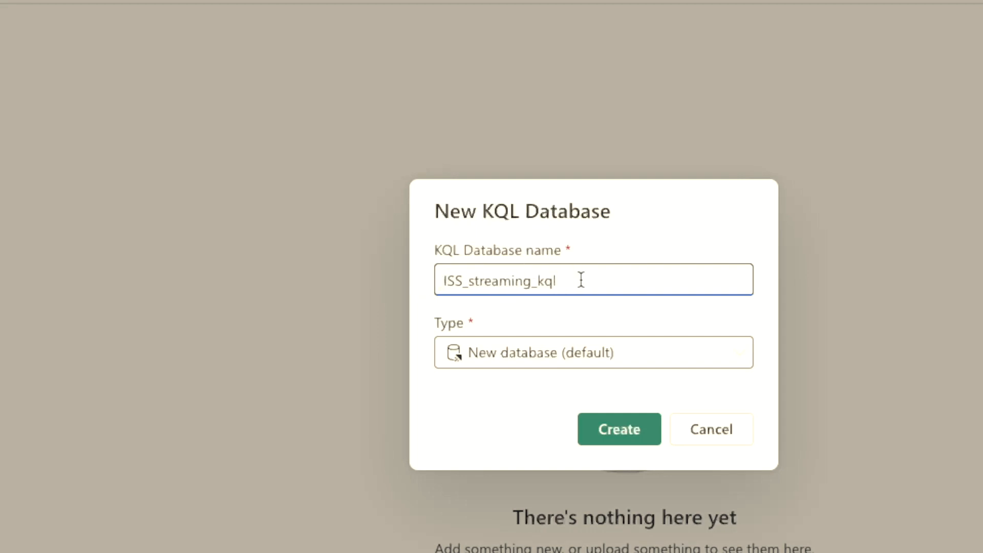
pyautogui.write('_demo_')
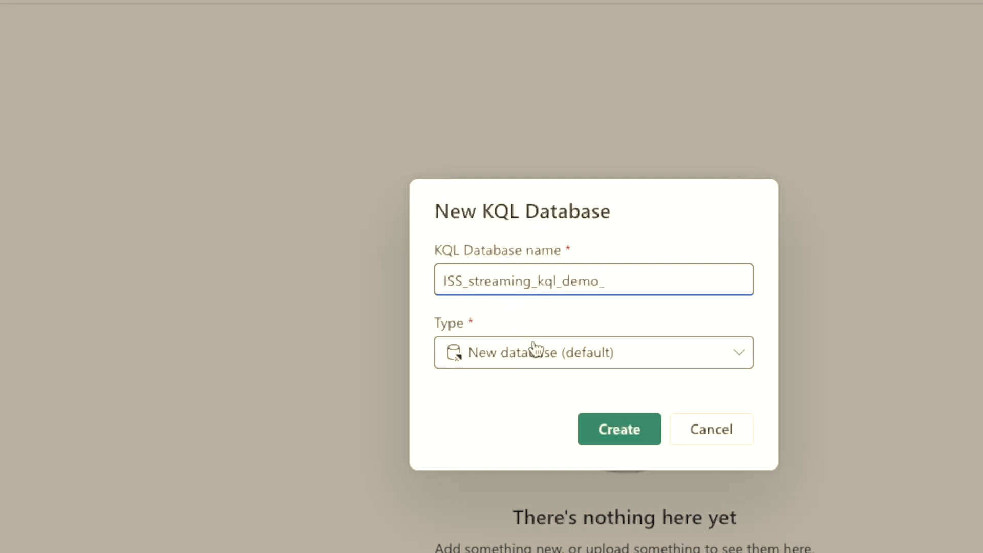
pyautogui.click(614, 430)
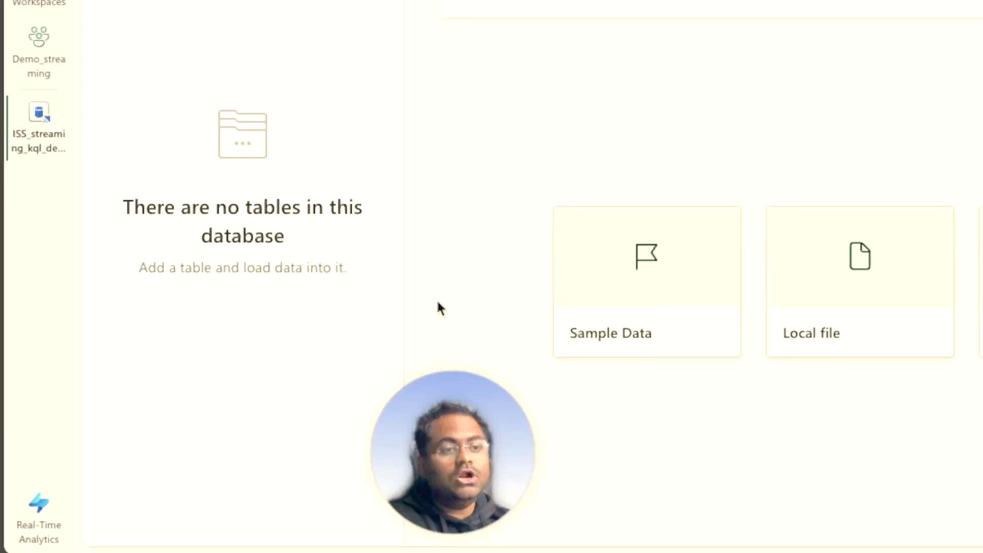
pyautogui.moveTo(452, 422); pyautogui.dragTo(152, 432)
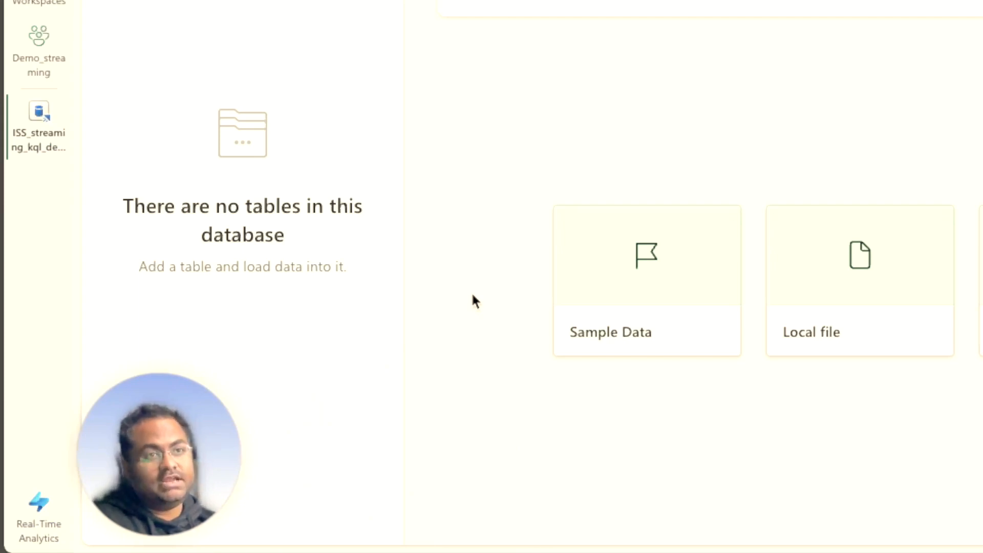
pyautogui.click(245, 141)
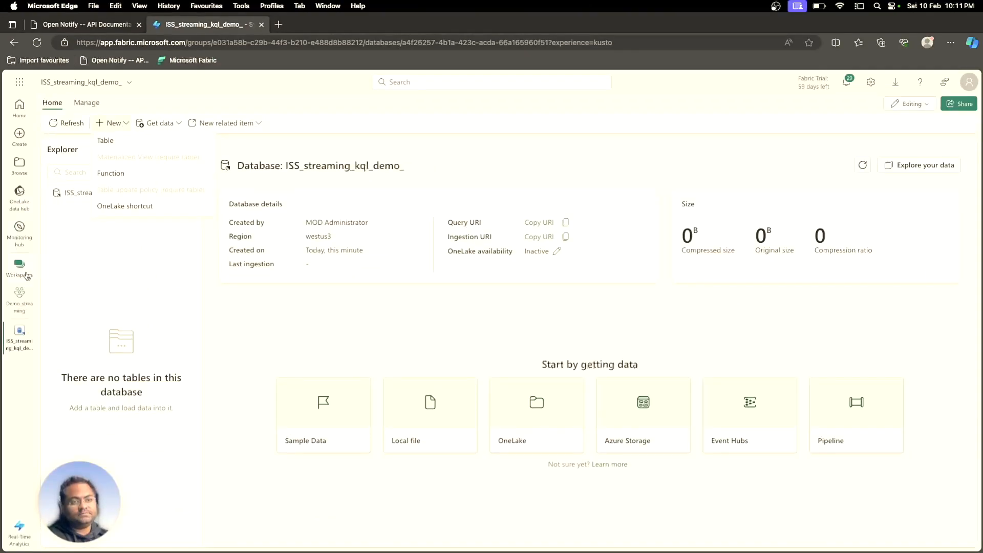
pyautogui.click(128, 83)
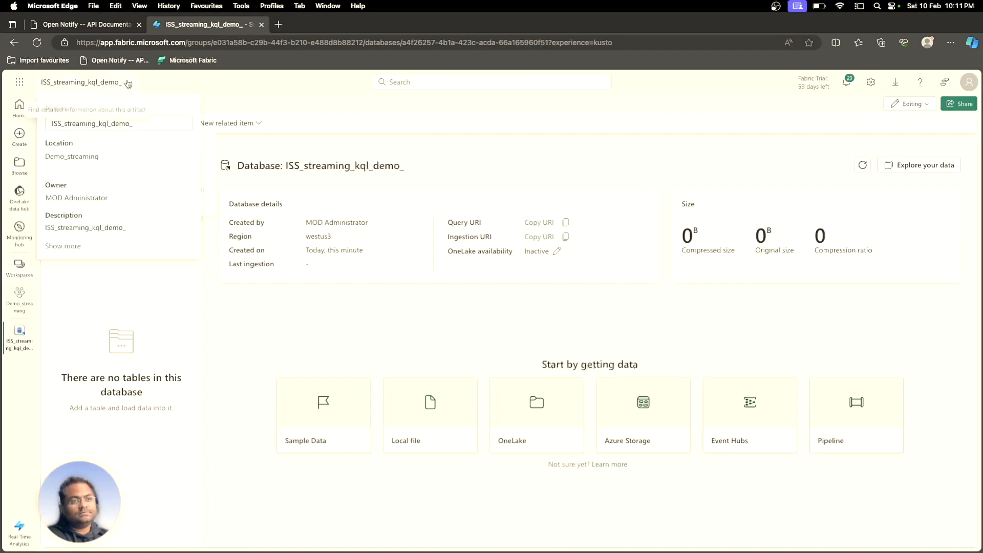
# Create an Eventstream named ISS_eventstream_demo in the Demo_streaming workspace.
pyautogui.click(19, 266)
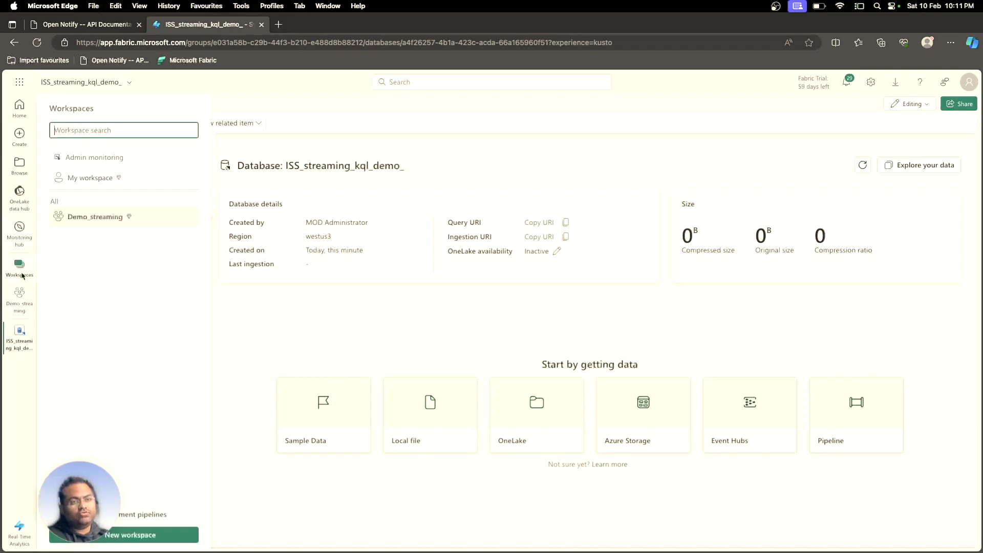
pyautogui.click(101, 215)
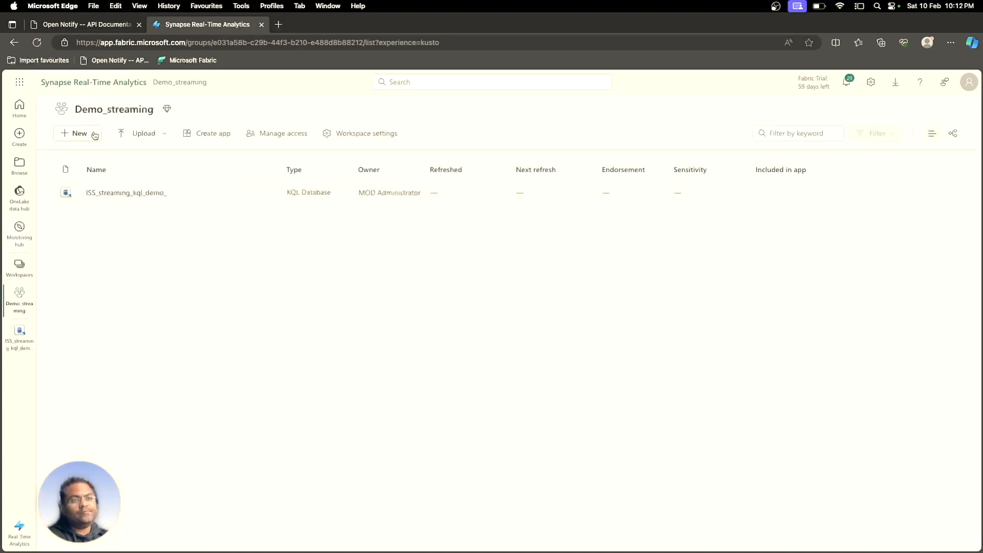
pyautogui.click(94, 135)
pyautogui.click(101, 205)
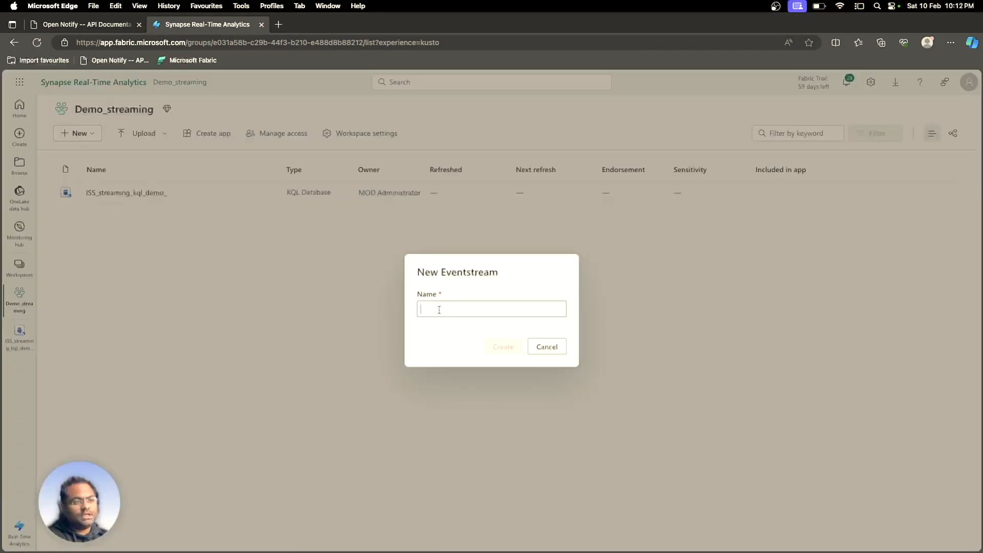
pyautogui.write('ISS')
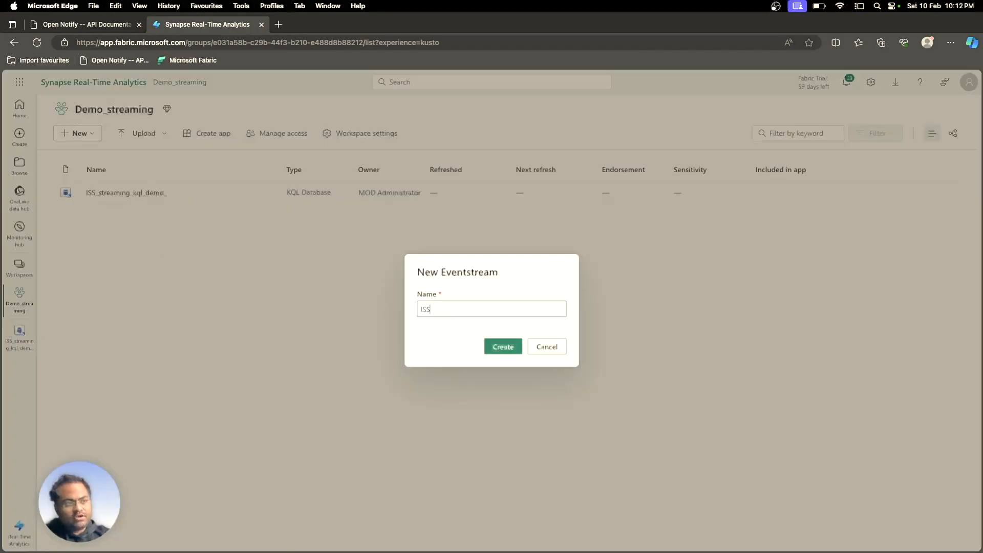
pyautogui.write('_')
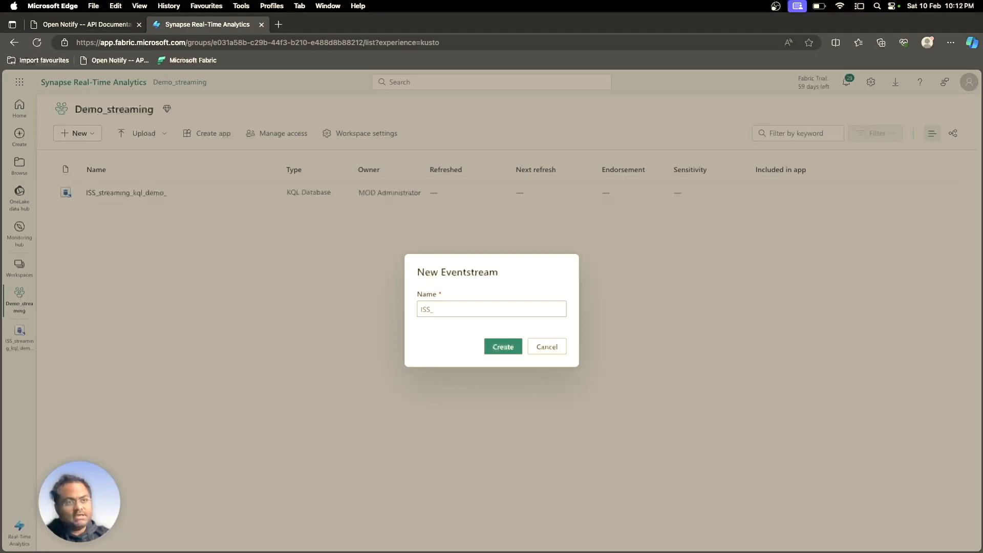
pyautogui.write('event')
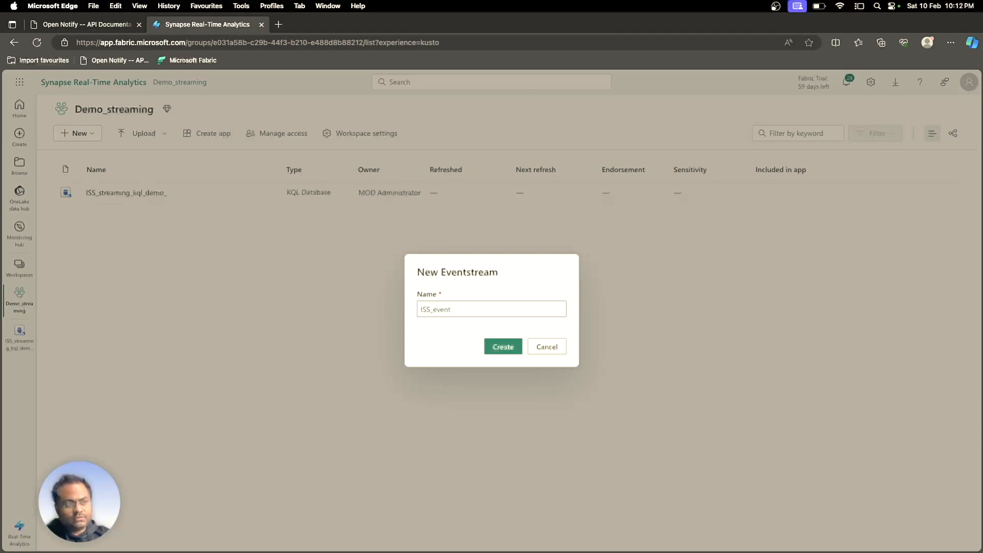
pyautogui.write('stream')
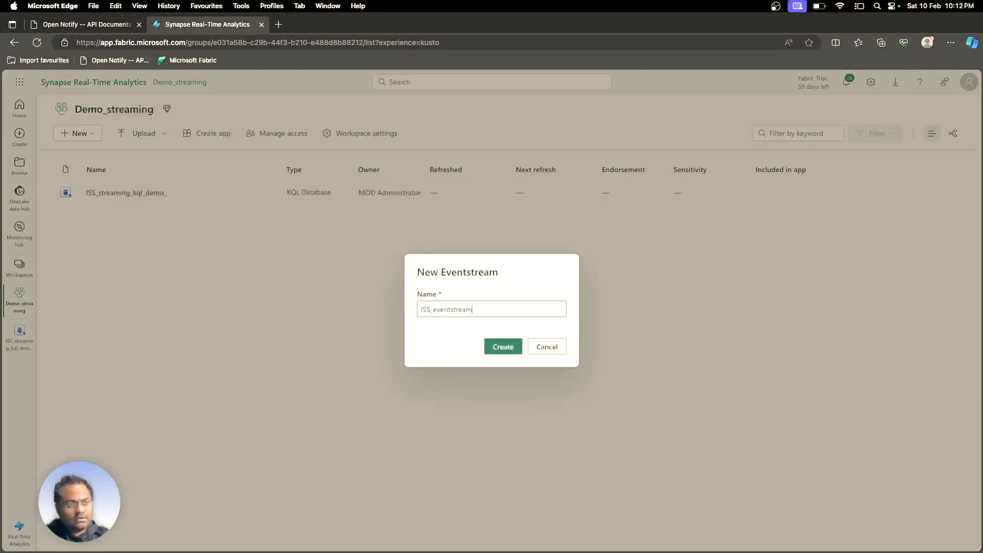
pyautogui.write('_')
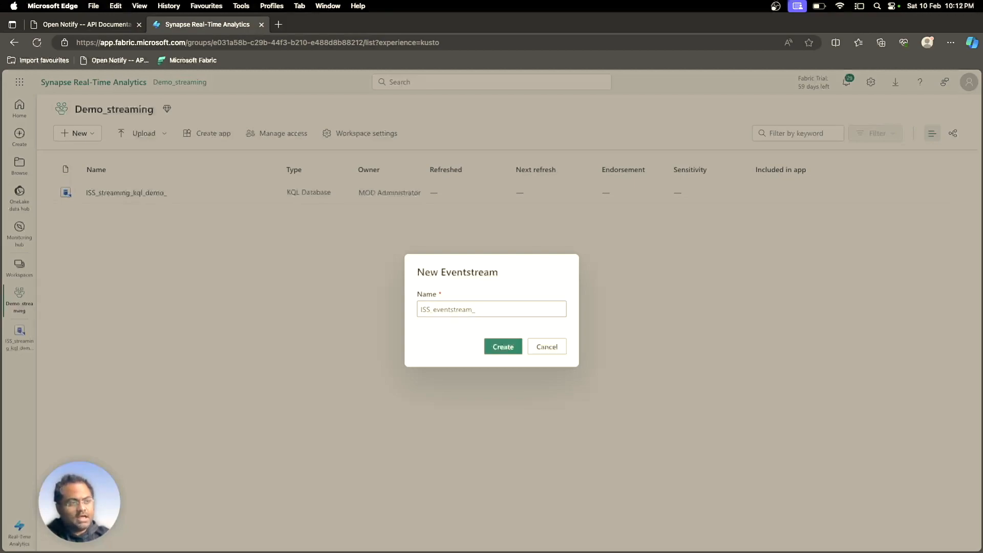
pyautogui.write('demo')
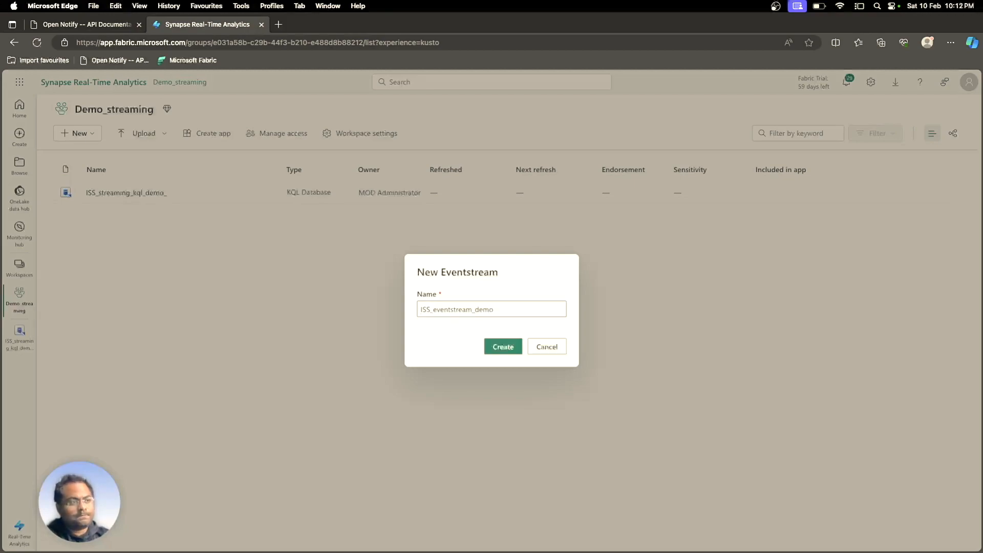
pyautogui.click(502, 347)
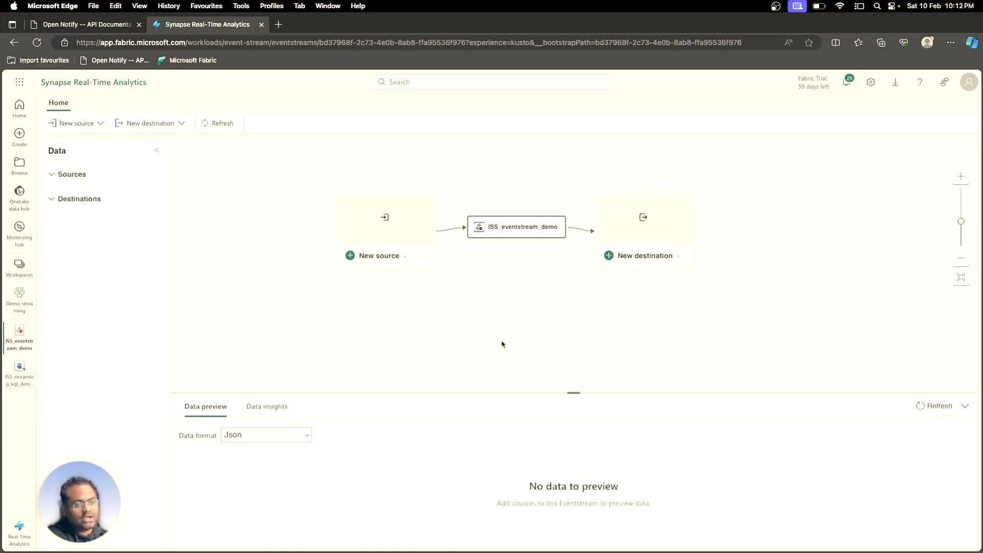
# Add a Custom App source named ISS_source_app_demo to the eventstream.
pyautogui.click(406, 258)
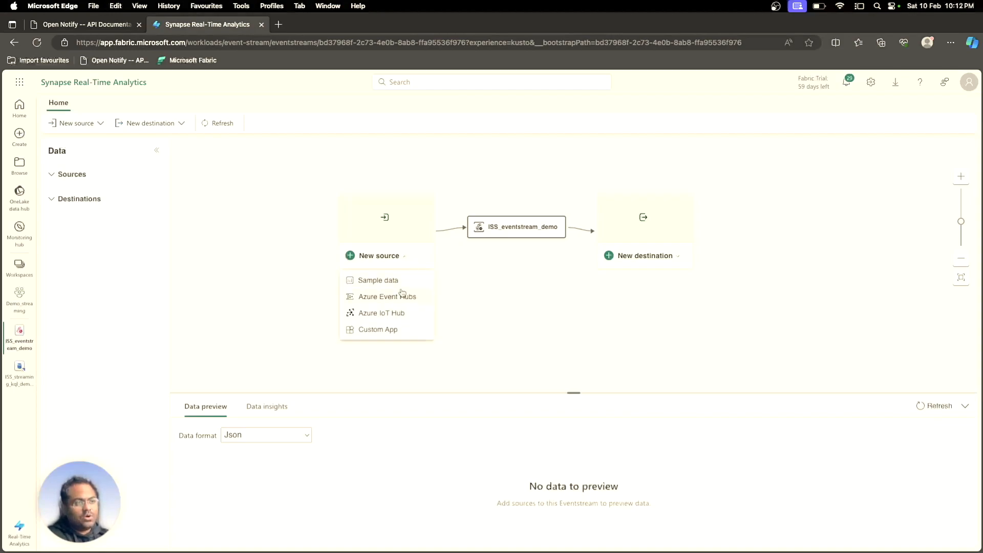
pyautogui.click(390, 329)
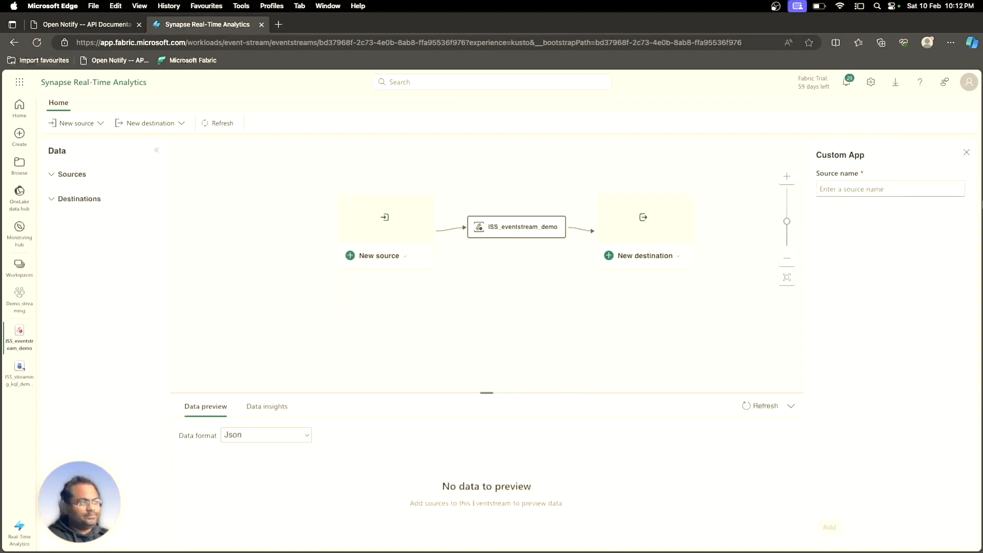
pyautogui.write('ISS_so')
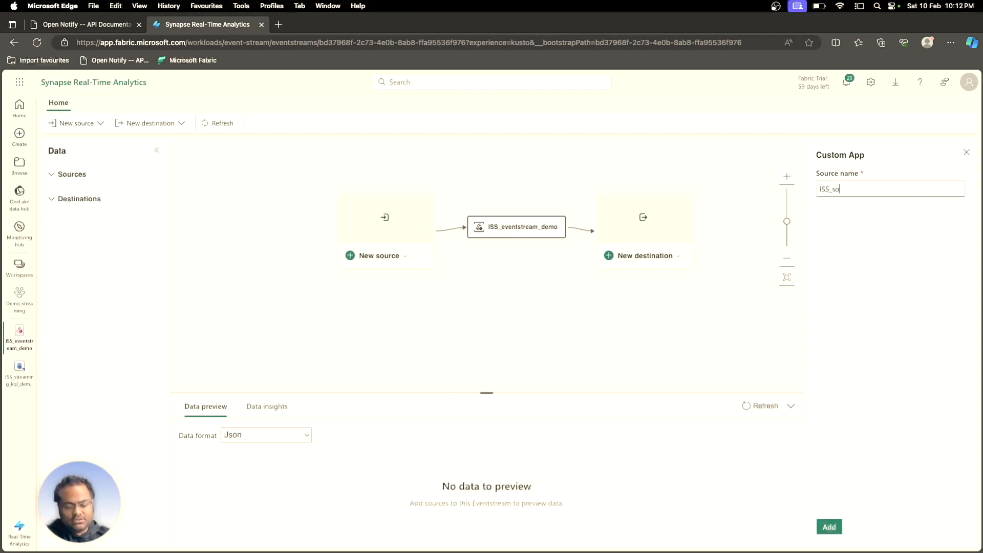
pyautogui.write('urce_app_demo')
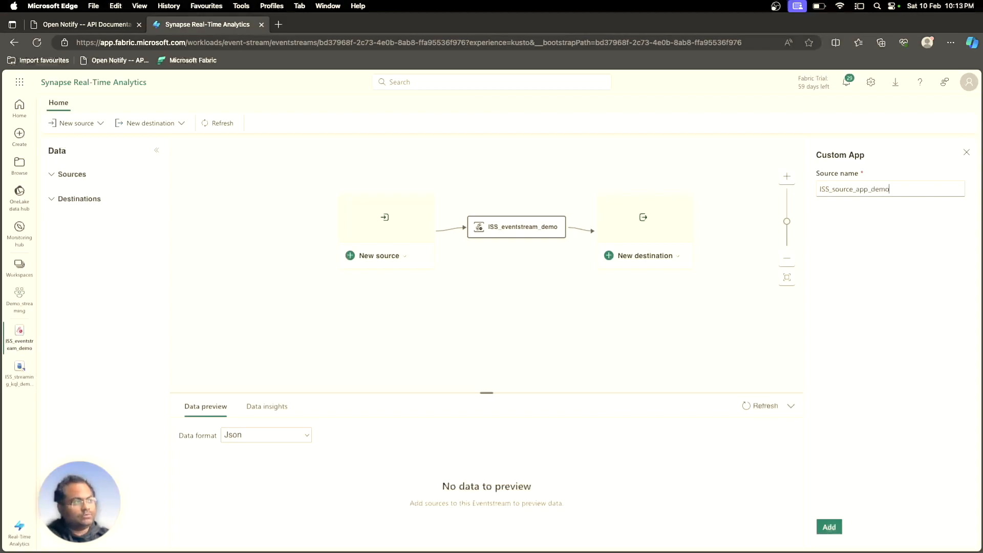
pyautogui.click(829, 529)
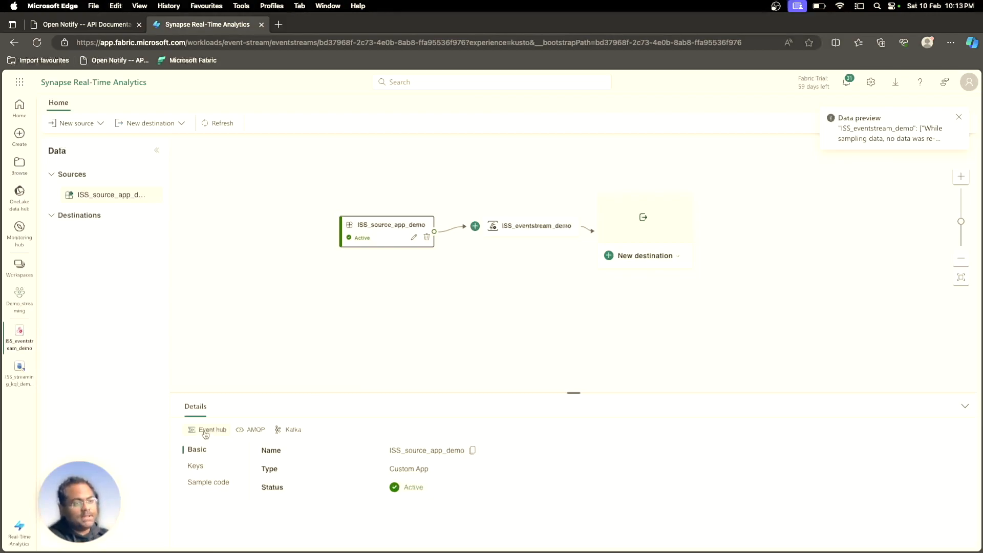
# Reveal the Event hub connection strings of the ISS_source_app_demo source and copy the primary-key connection string.
pyautogui.click(196, 466)
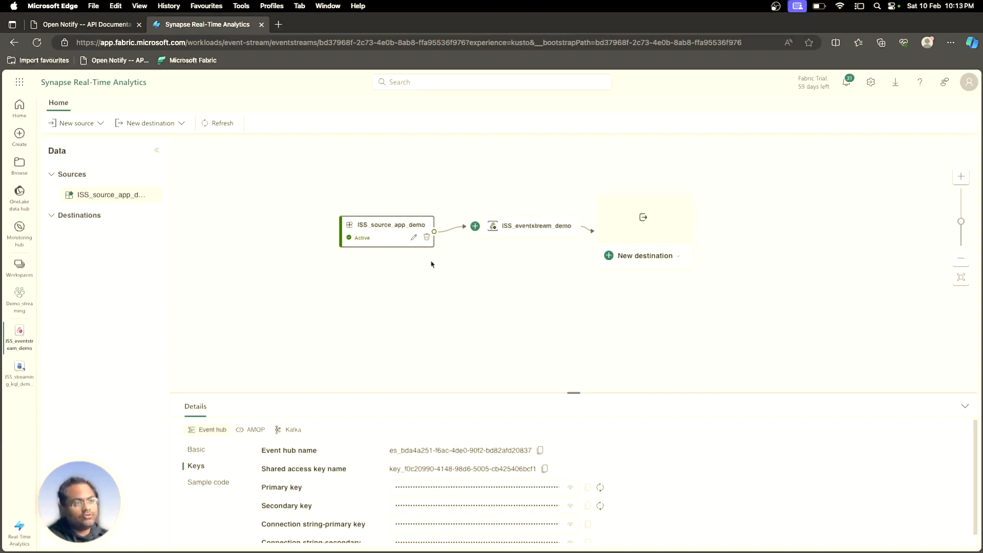
pyautogui.click(377, 243)
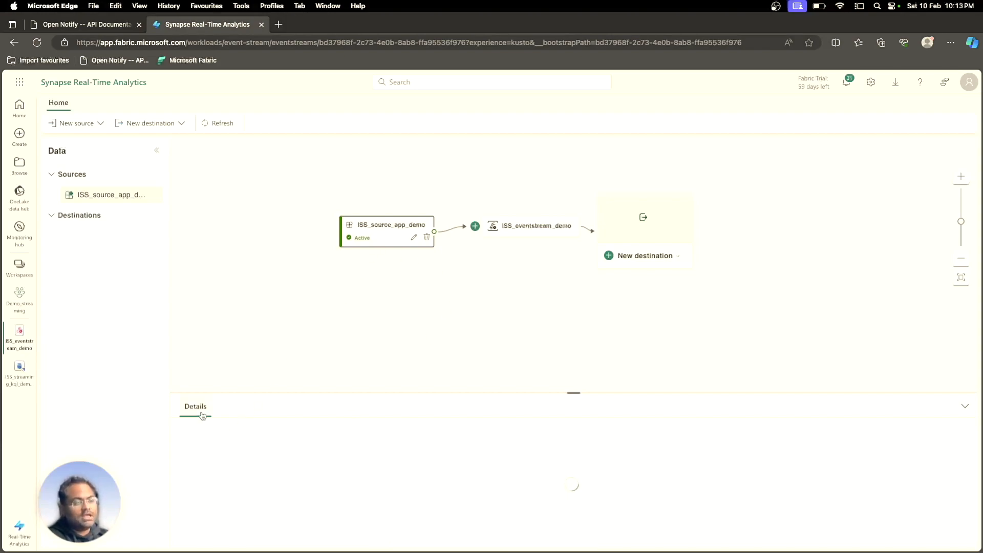
pyautogui.click(204, 469)
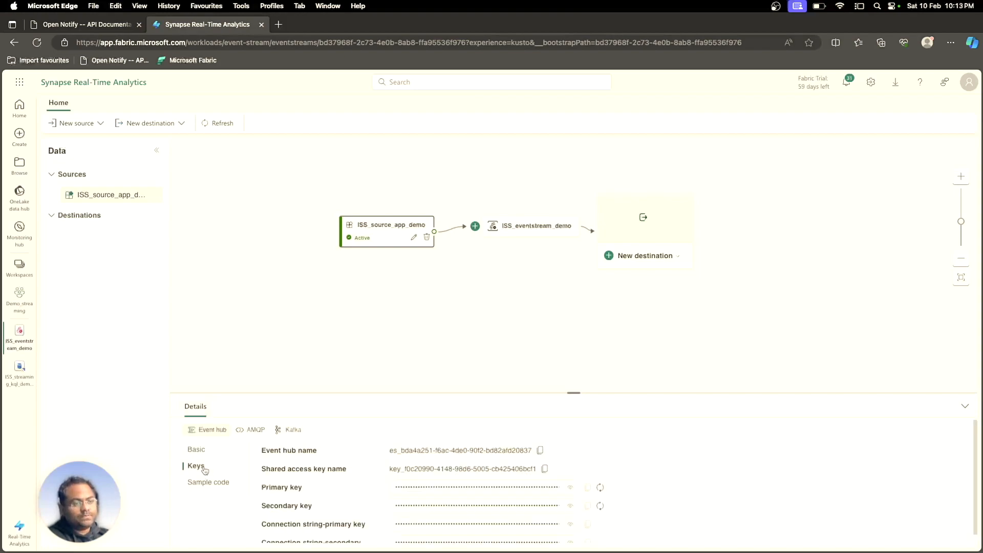
pyautogui.scroll(-1, 451, 512)
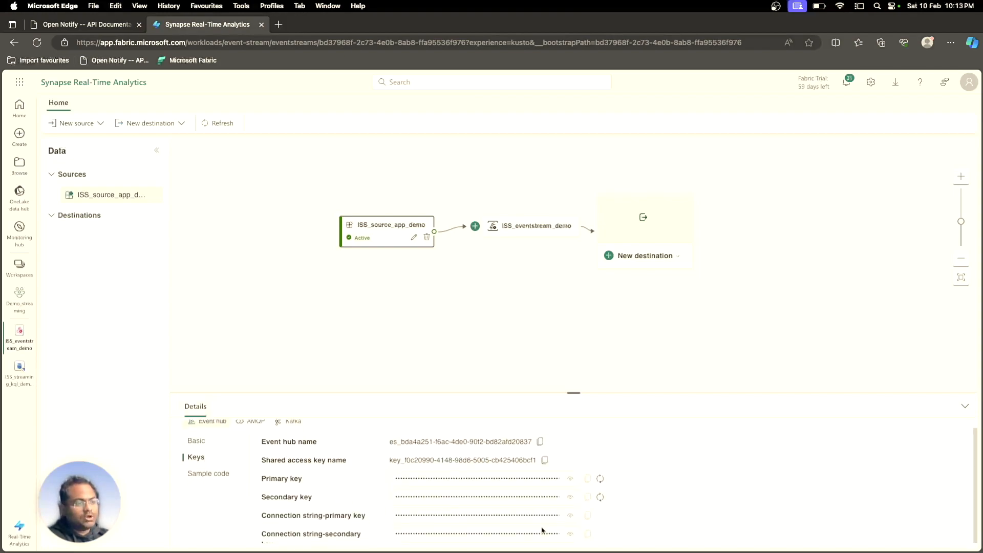
pyautogui.click(571, 534)
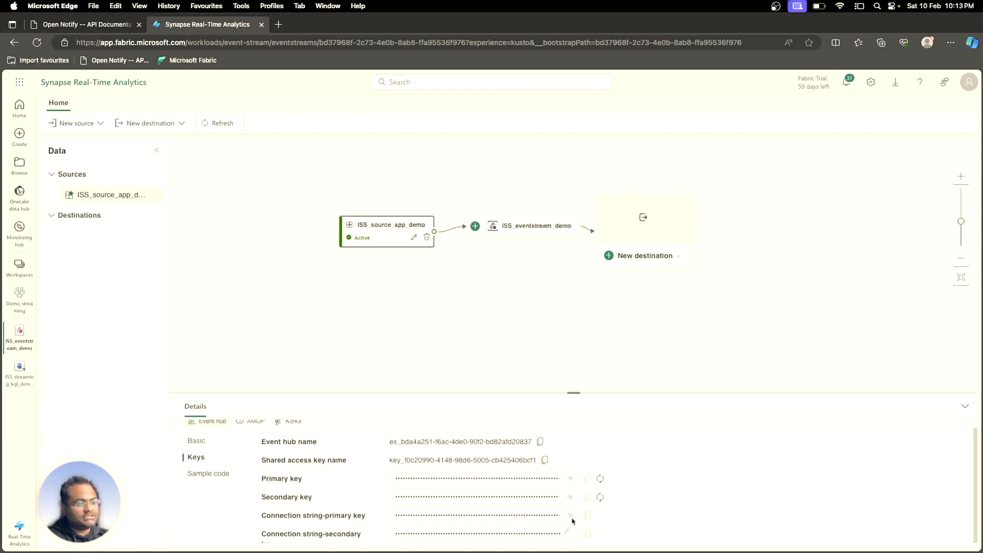
pyautogui.click(570, 515)
pyautogui.click(587, 517)
pyautogui.moveTo(551, 551)
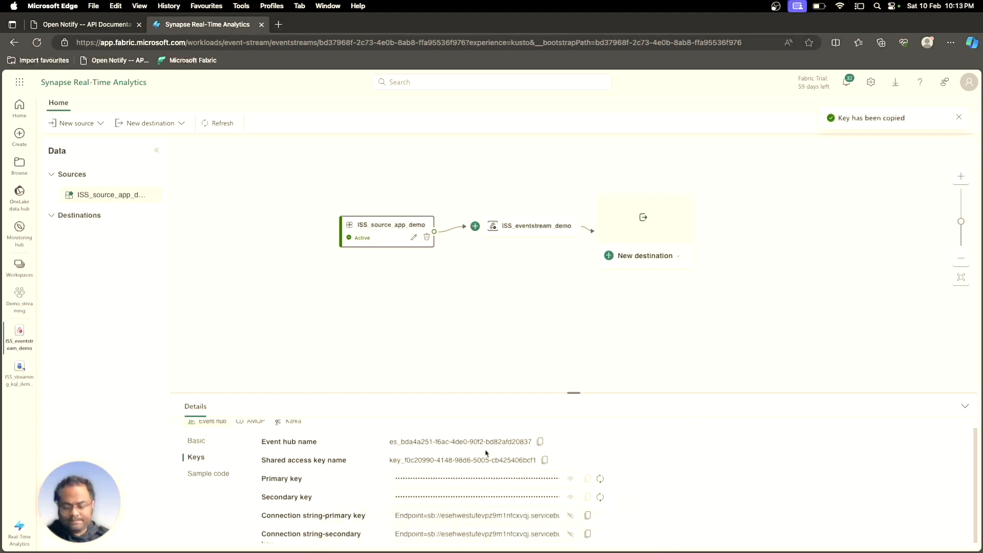
# Switch to TextEdit, paste the copied primary-key connection string into the untitled document, and minimize it.
pyautogui.press('super+space')
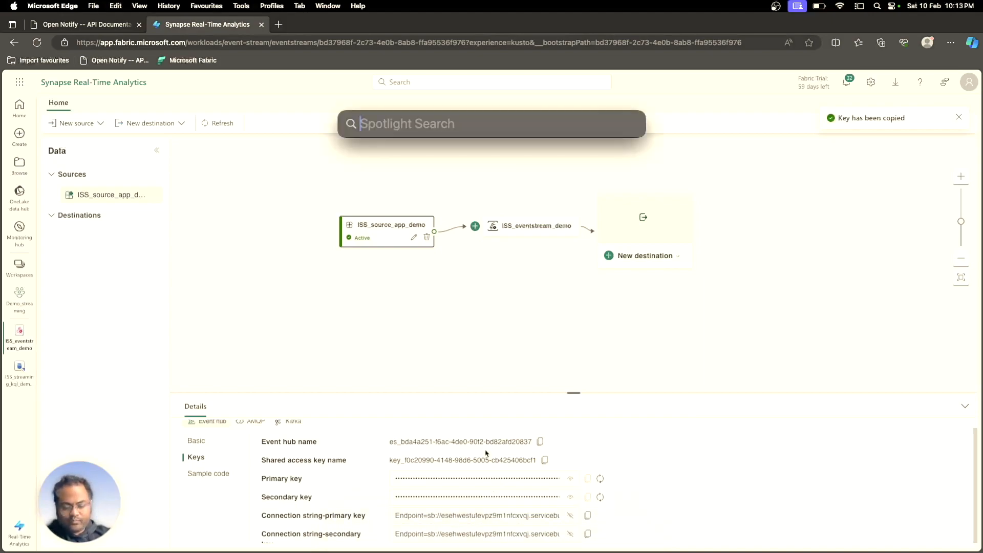
pyautogui.write('te')
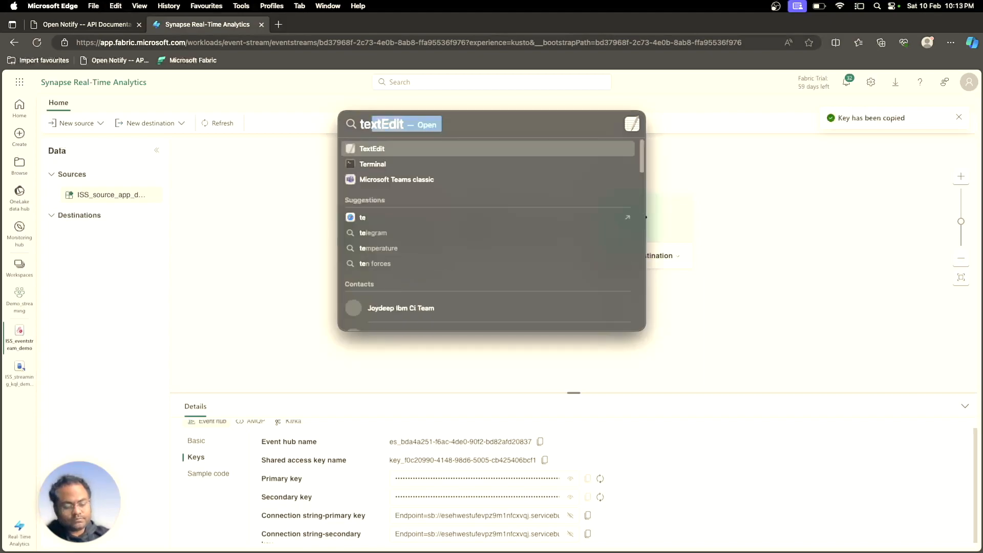
pyautogui.press('Return')
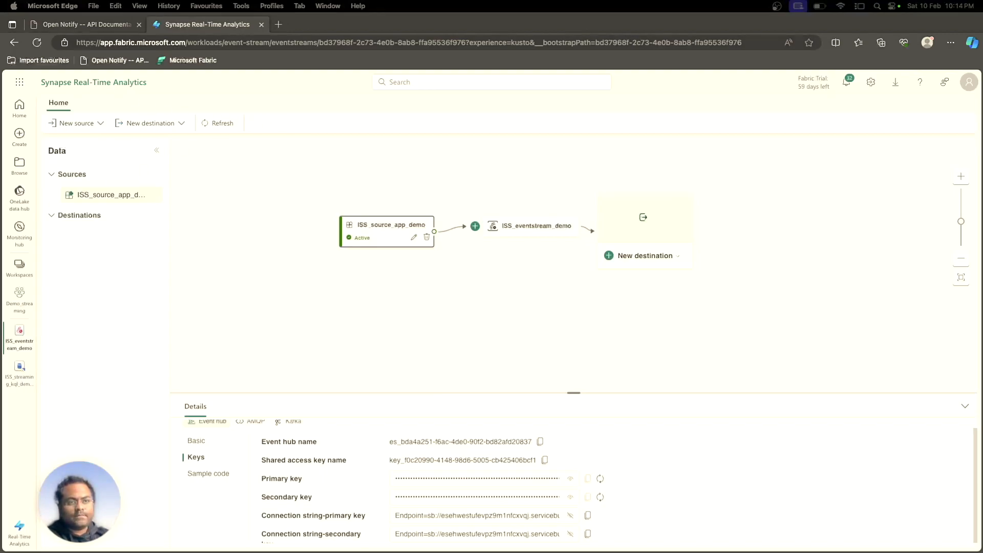
pyautogui.click(35, 24)
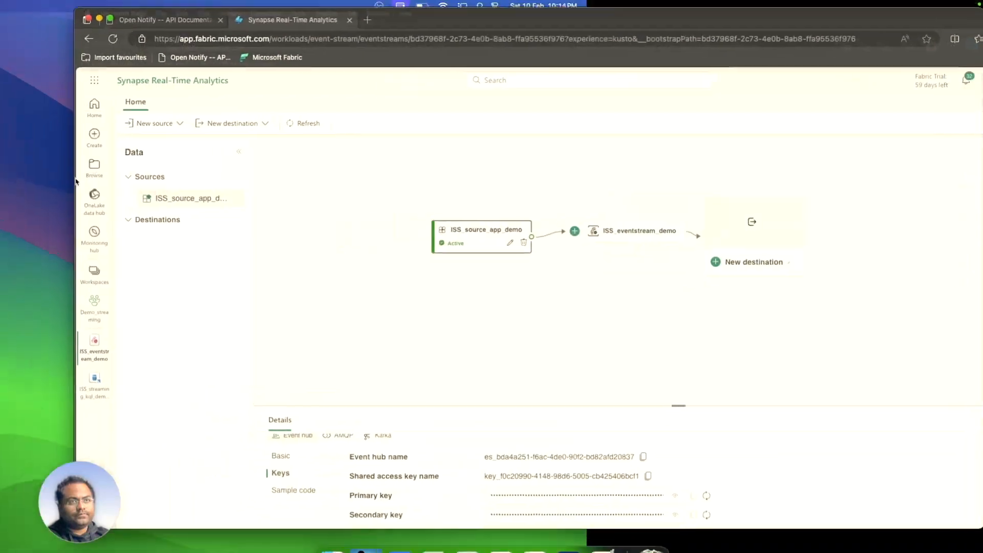
pyautogui.click(44, 268)
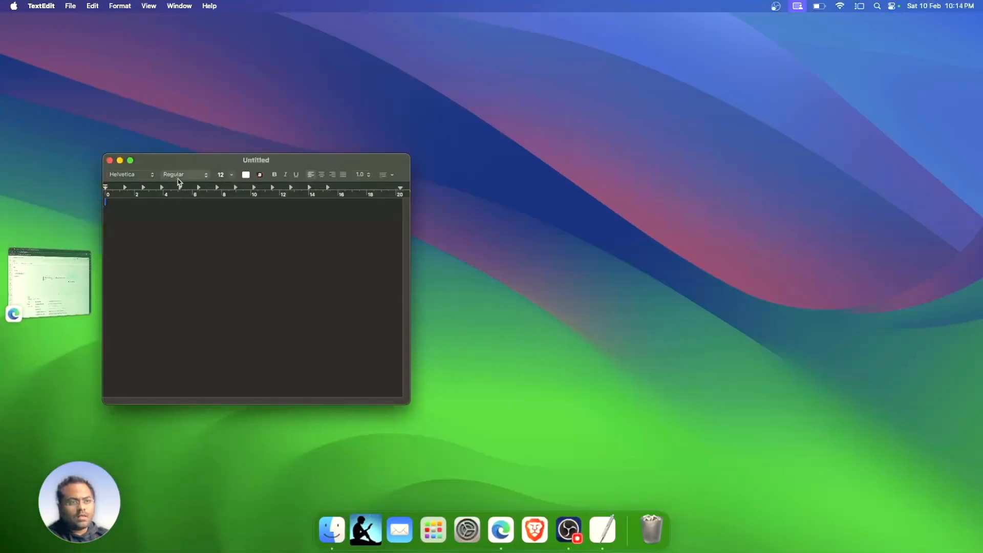
pyautogui.press('super+v')
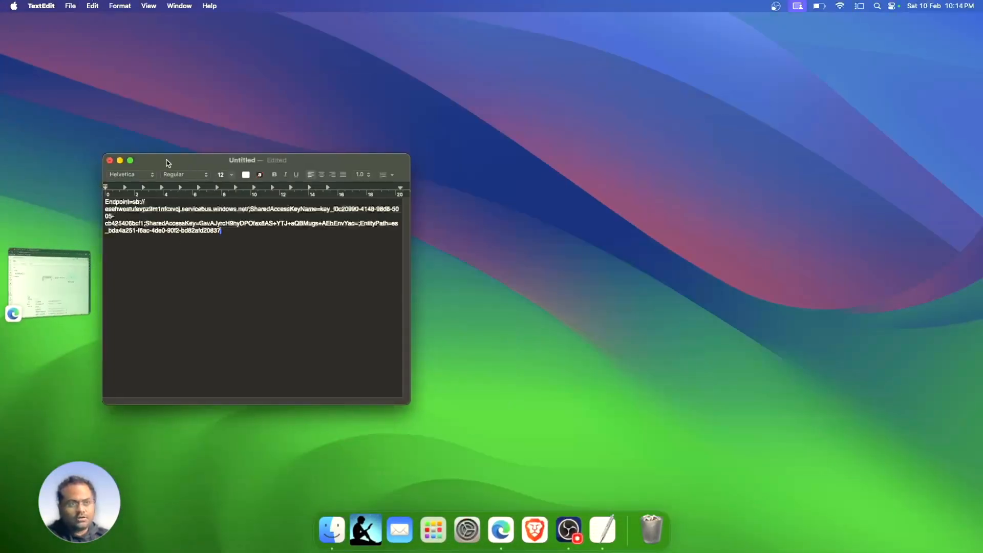
pyautogui.click(119, 161)
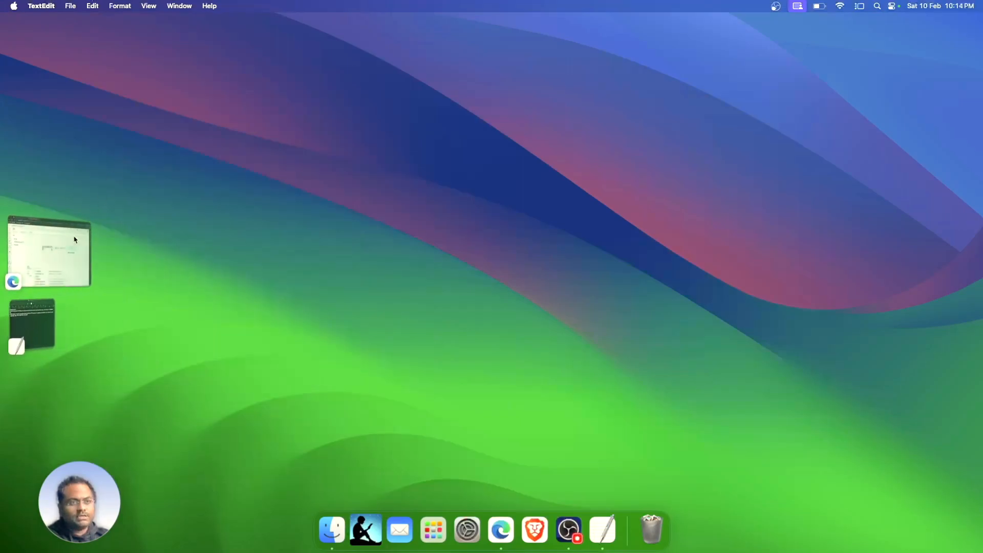
# Switch back to Microsoft Fabric in Edge and create a new notebook in the Demo_streaming workspace, placing the cursor in its first code cell.
pyautogui.click(61, 251)
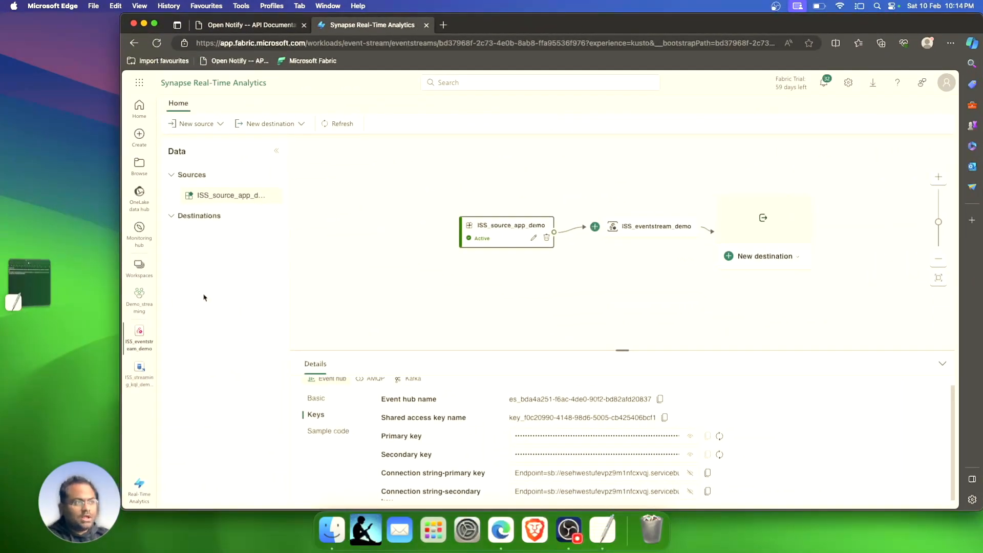
pyautogui.moveTo(592, 295); pyautogui.dragTo(530, 288)
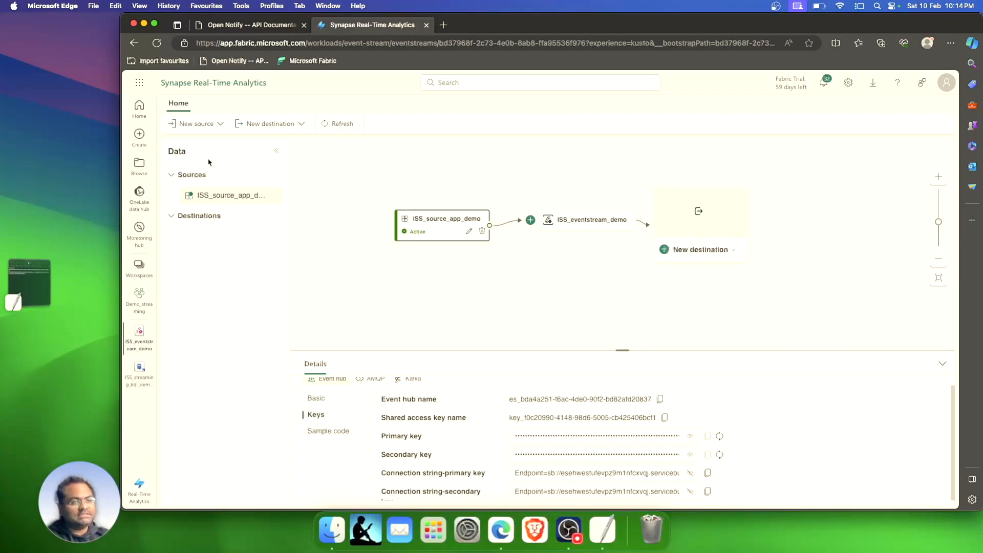
pyautogui.click(139, 265)
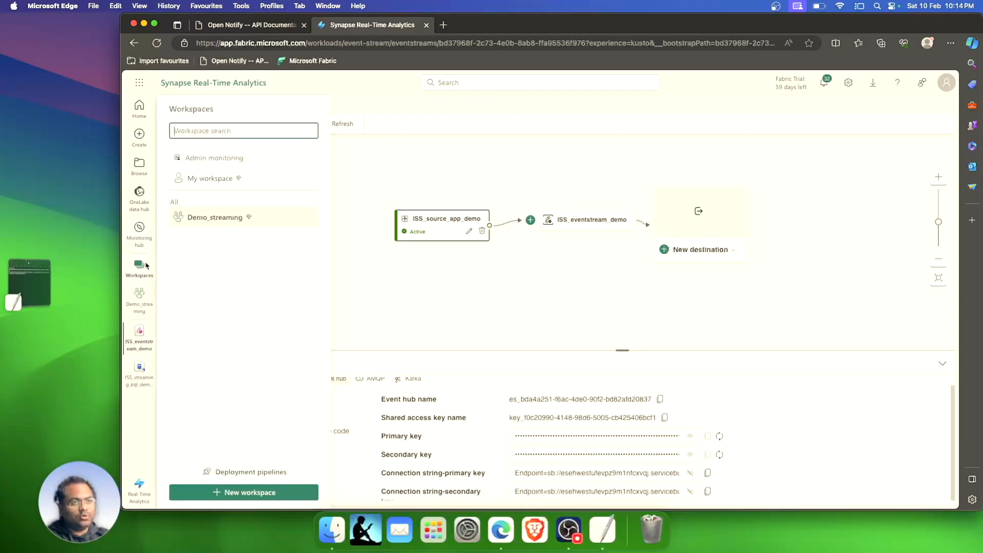
pyautogui.click(224, 210)
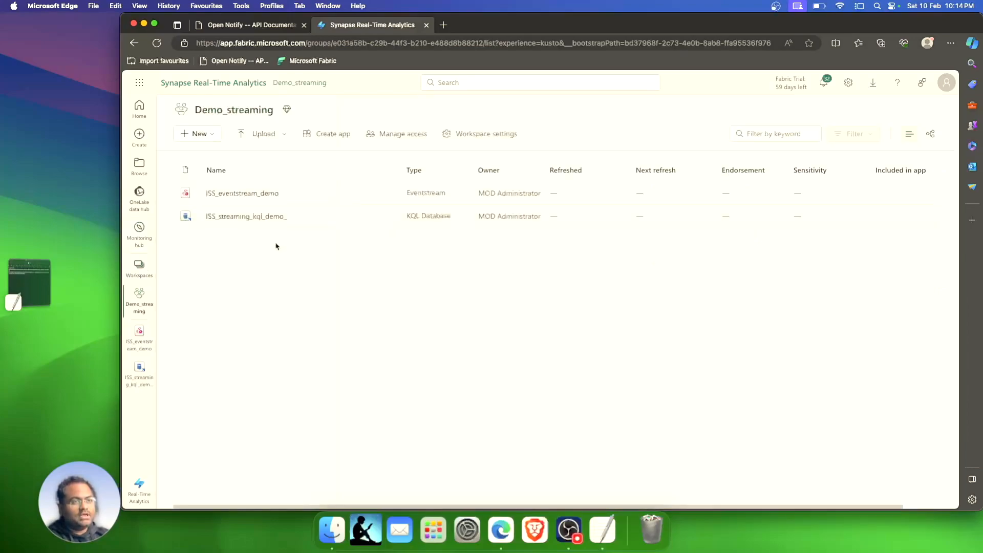
pyautogui.click(209, 139)
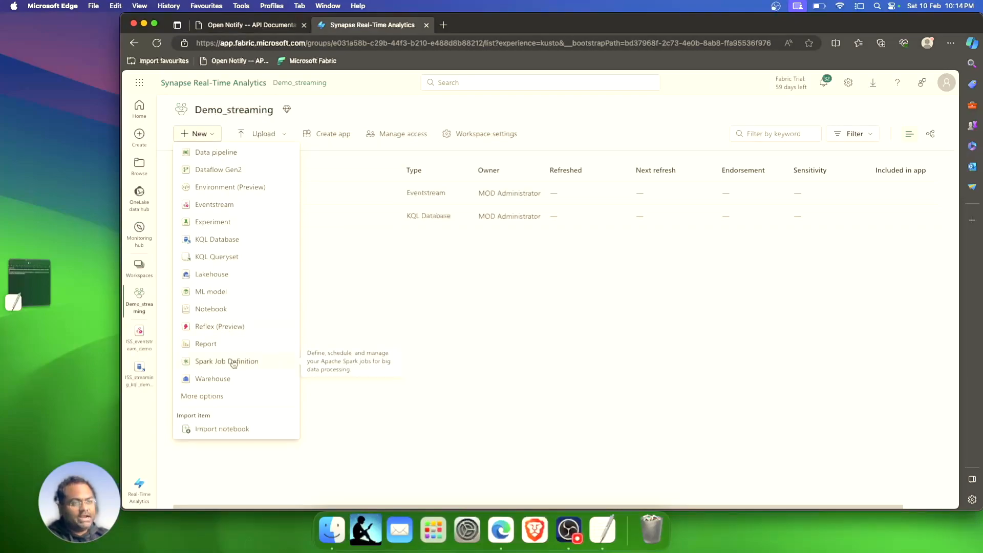
pyautogui.click(226, 311)
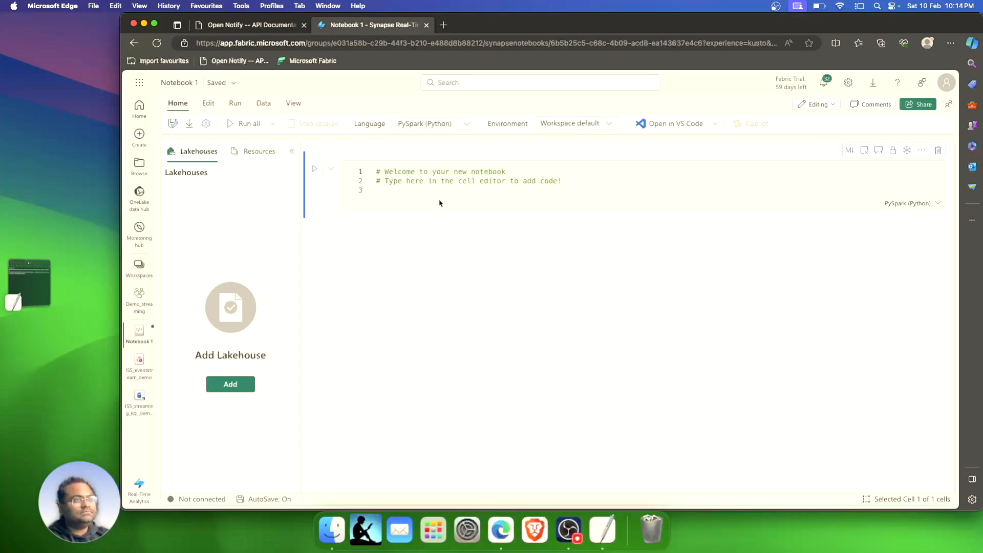
pyautogui.click(466, 191)
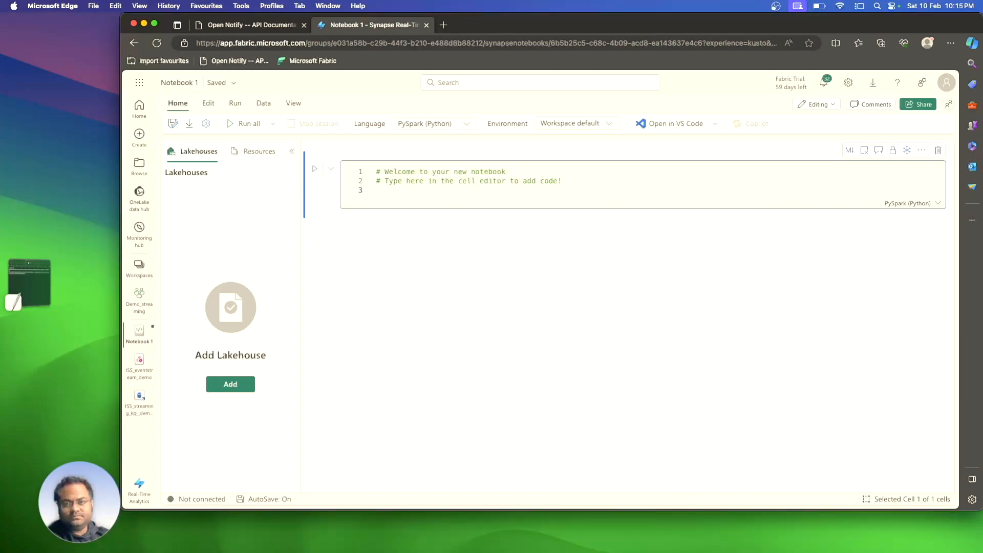
# Paste the lines pip install azure-eventhub and pip install apscheduler below the comments in the first notebook cell and run it.
pyautogui.press('super+Tab')
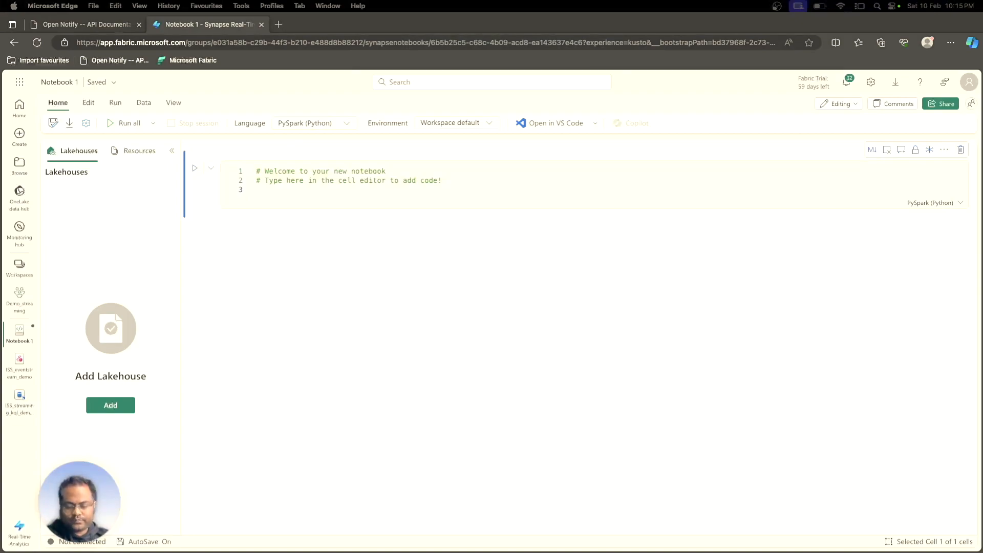
pyautogui.press('super+Tab')
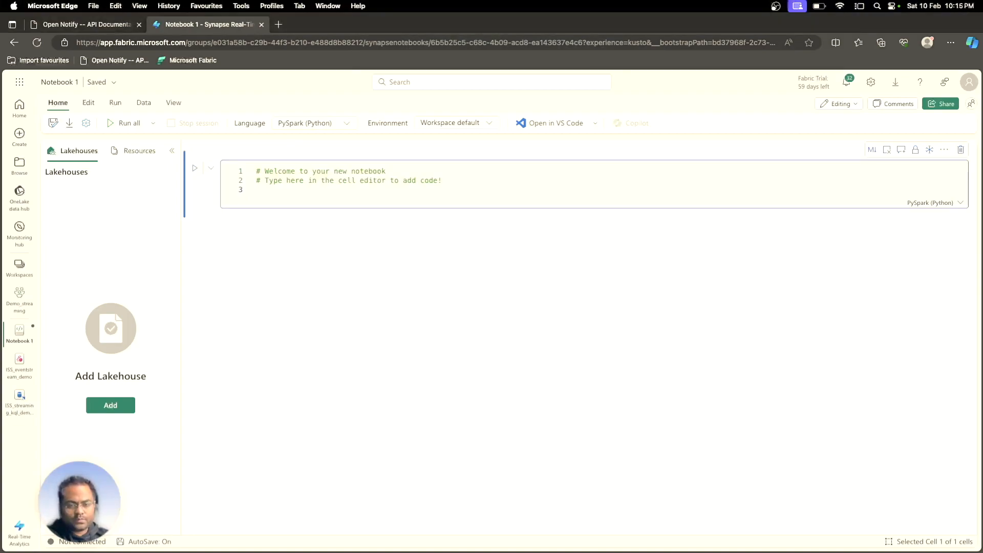
pyautogui.press('super+Tab')
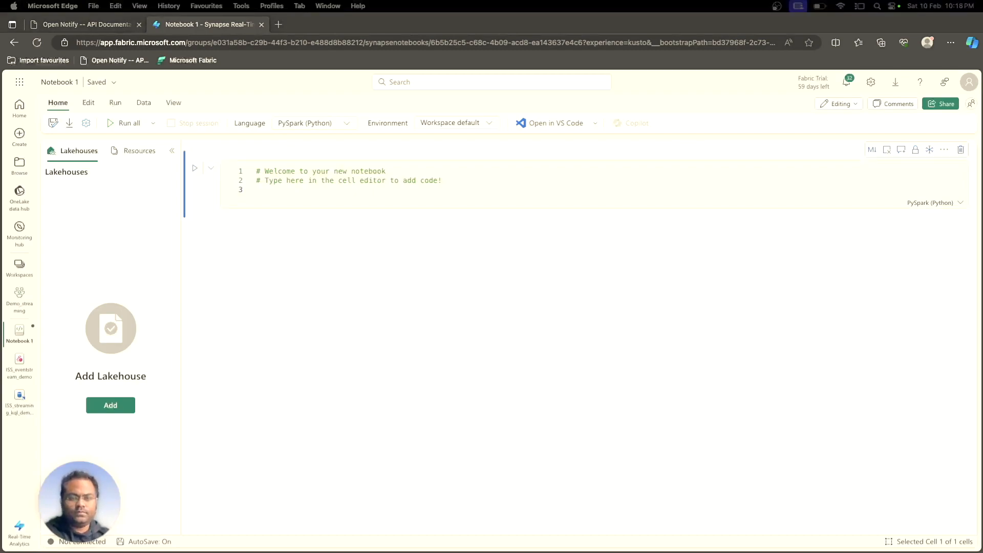
pyautogui.click(279, 194)
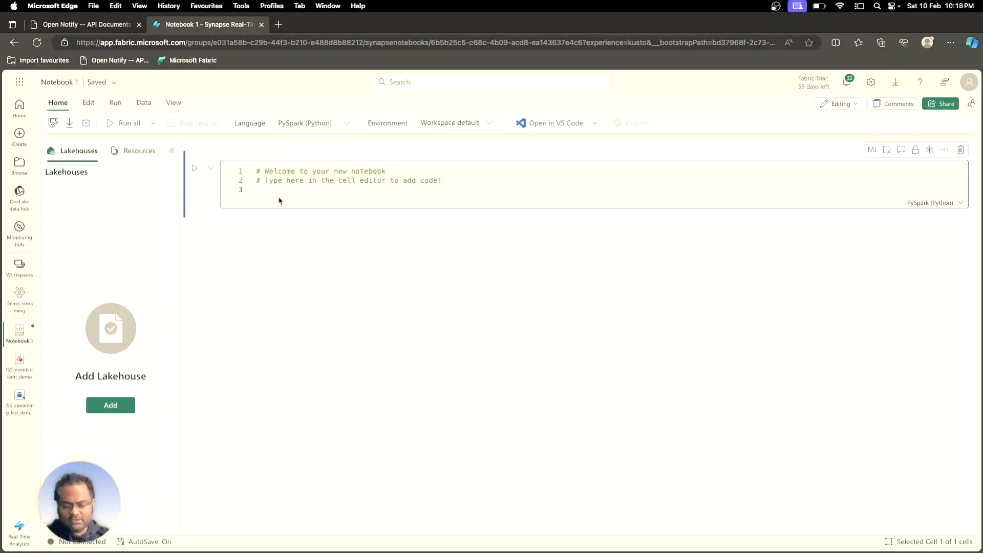
pyautogui.press('super+v')
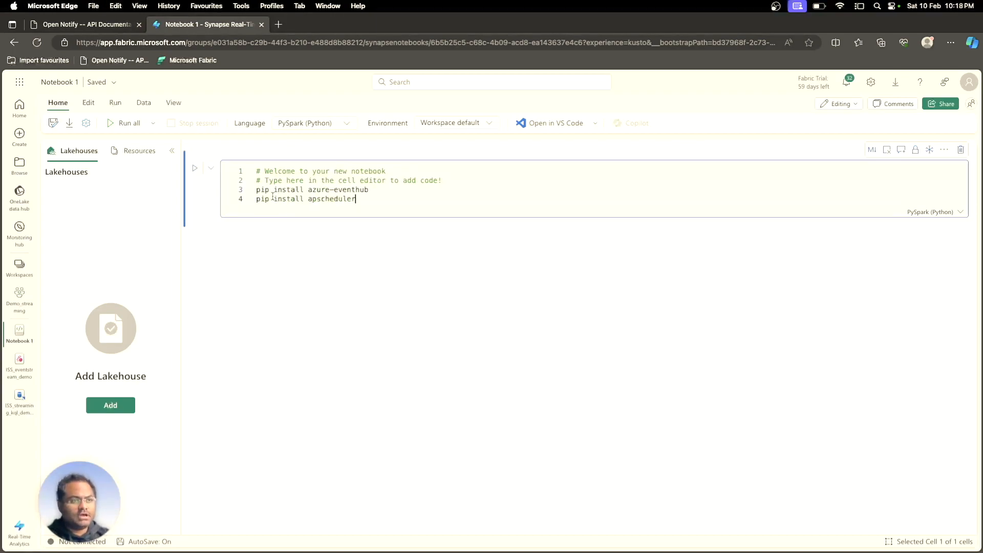
pyautogui.click(194, 169)
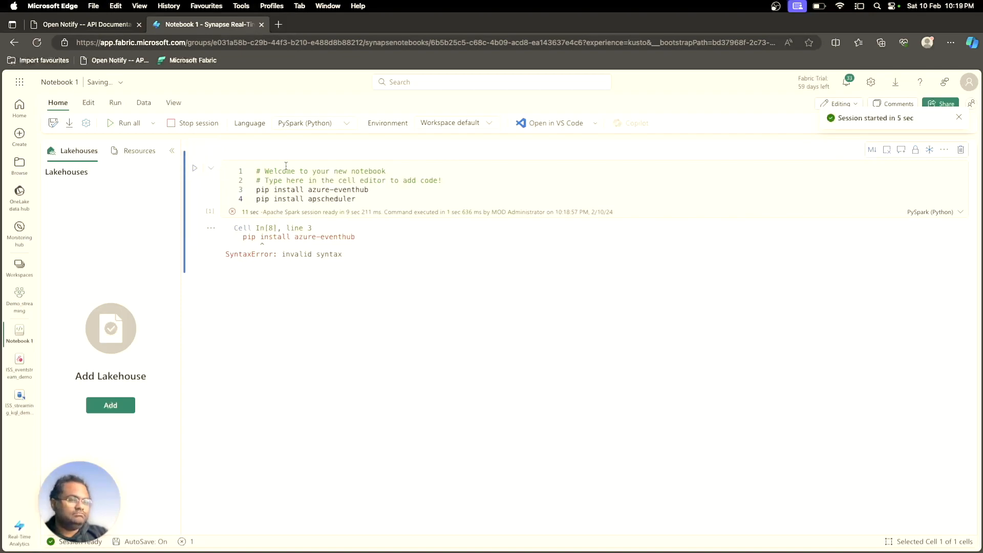
# Prefix both pip install lines with % to make them magic commands, rerun the cell and check its installation output.
pyautogui.click(257, 189)
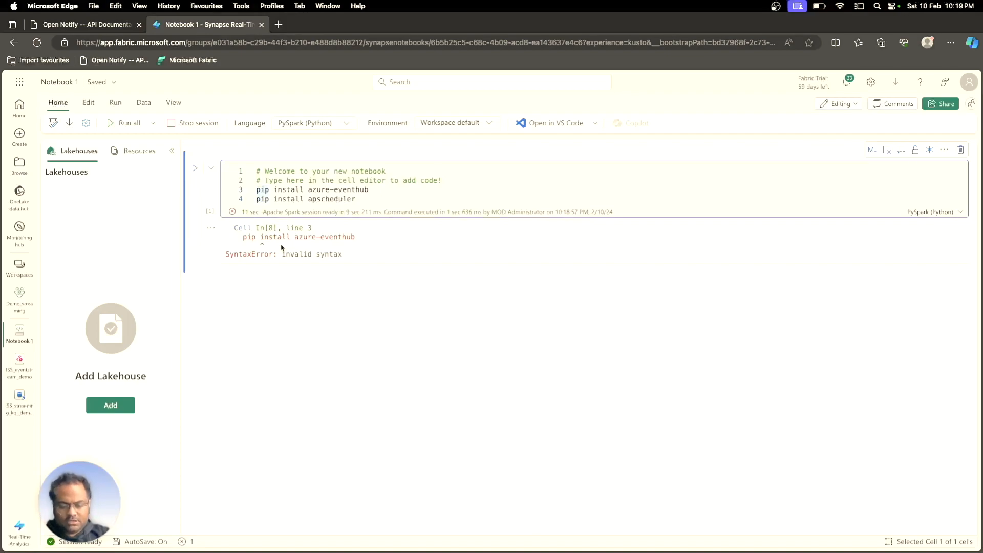
pyautogui.write('%')
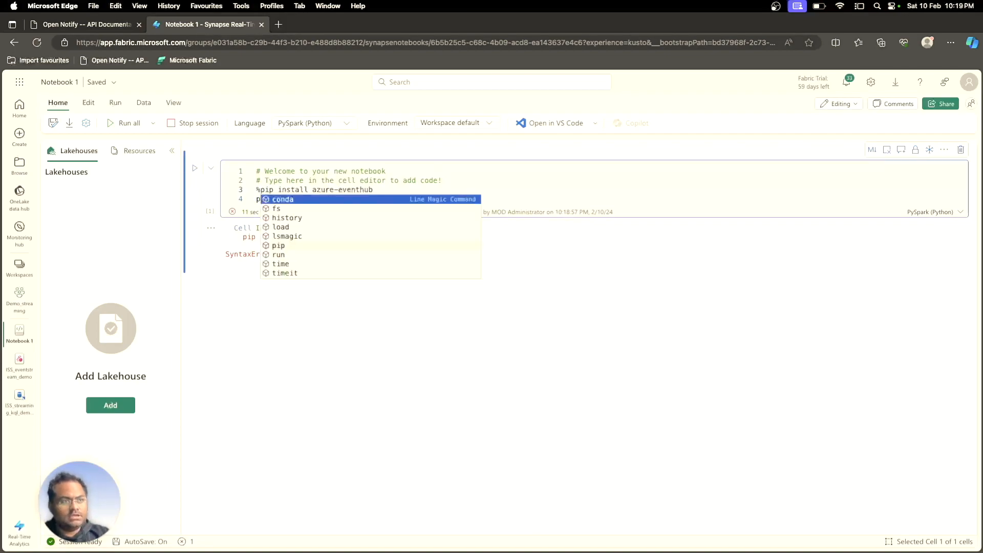
pyautogui.click(258, 199)
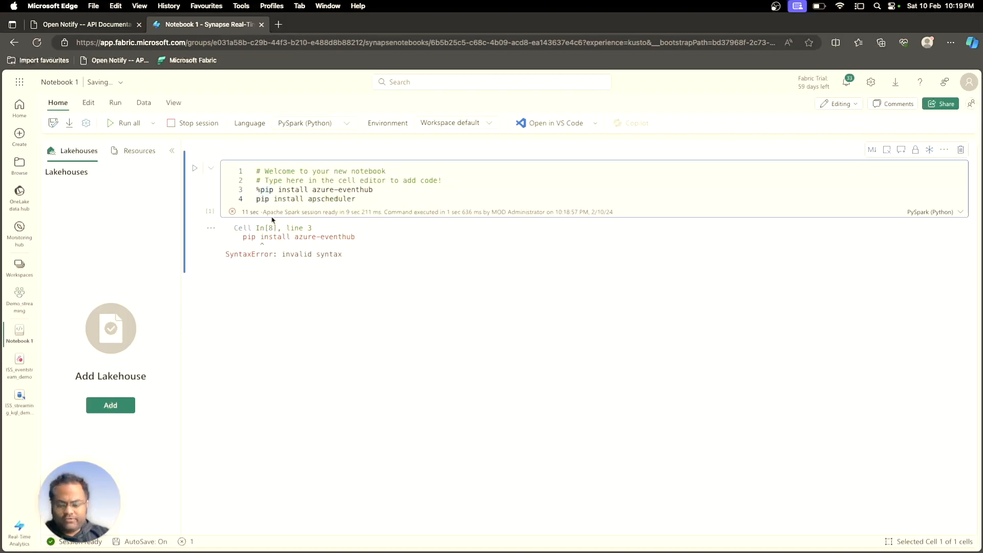
pyautogui.write('%')
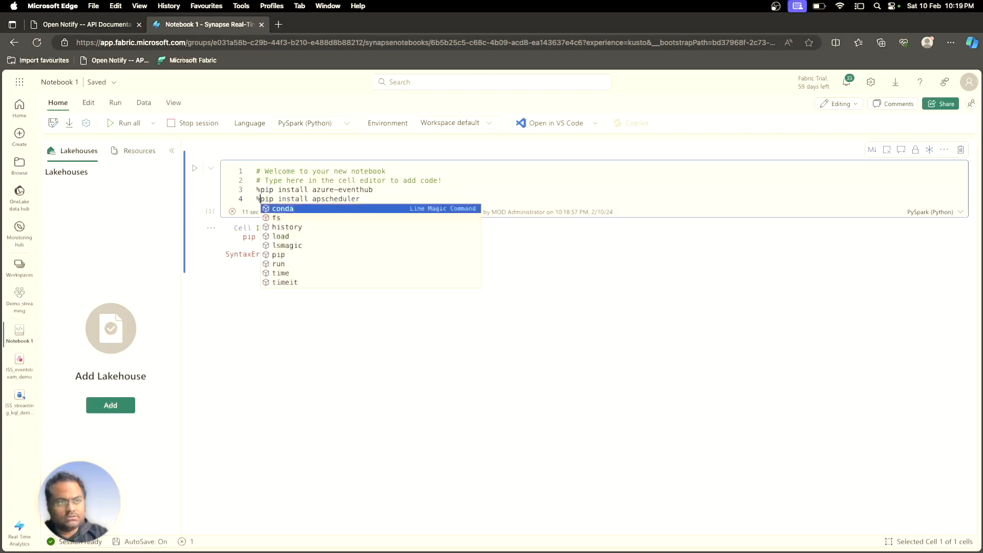
pyautogui.press('Escape')
pyautogui.click(194, 168)
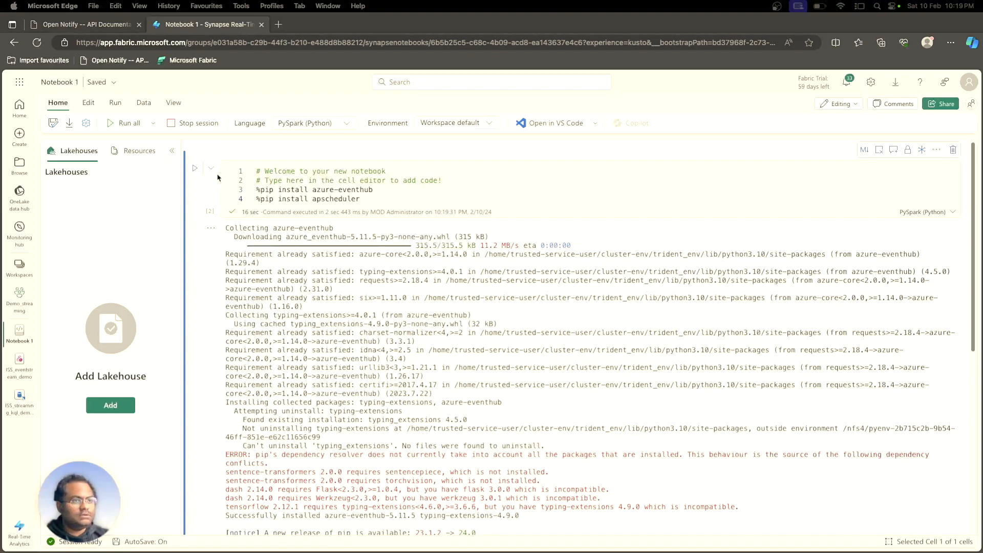
pyautogui.scroll(-6, 291, 270)
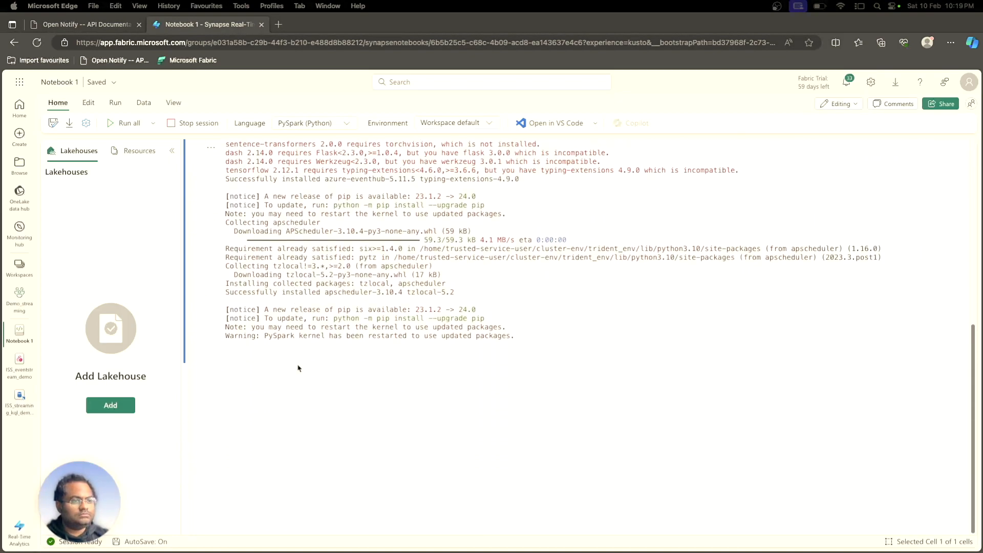
pyautogui.scroll(4, 299, 364)
pyautogui.scroll(2, 265, 243)
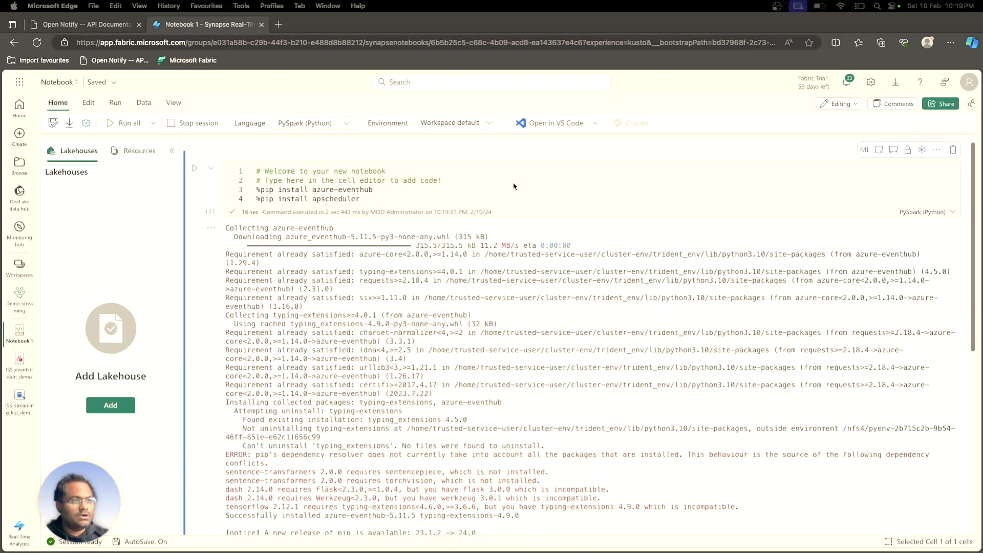
# Insert an empty code cell above the package installation cell and return to the installation cell.
pyautogui.click(457, 187)
pyautogui.click(236, 152)
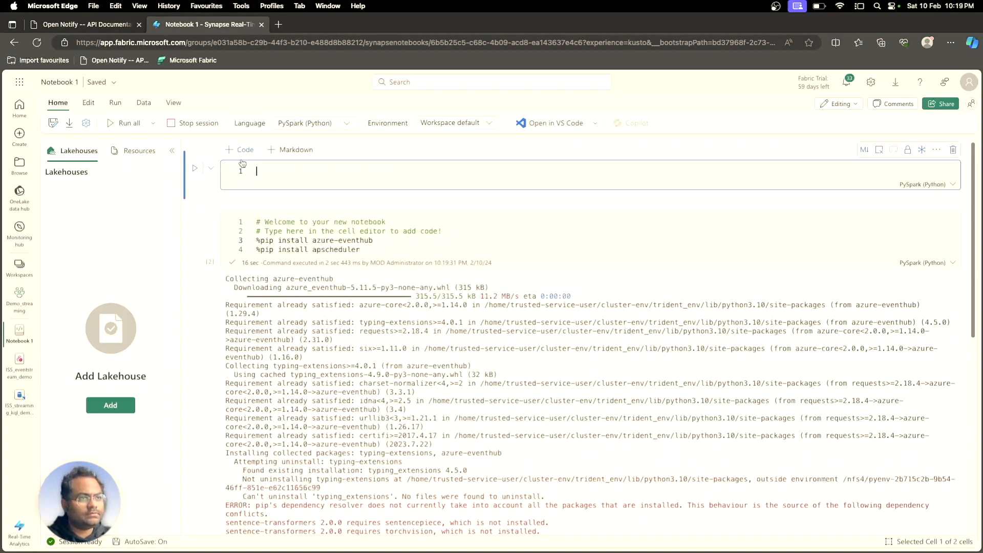
pyautogui.click(459, 251)
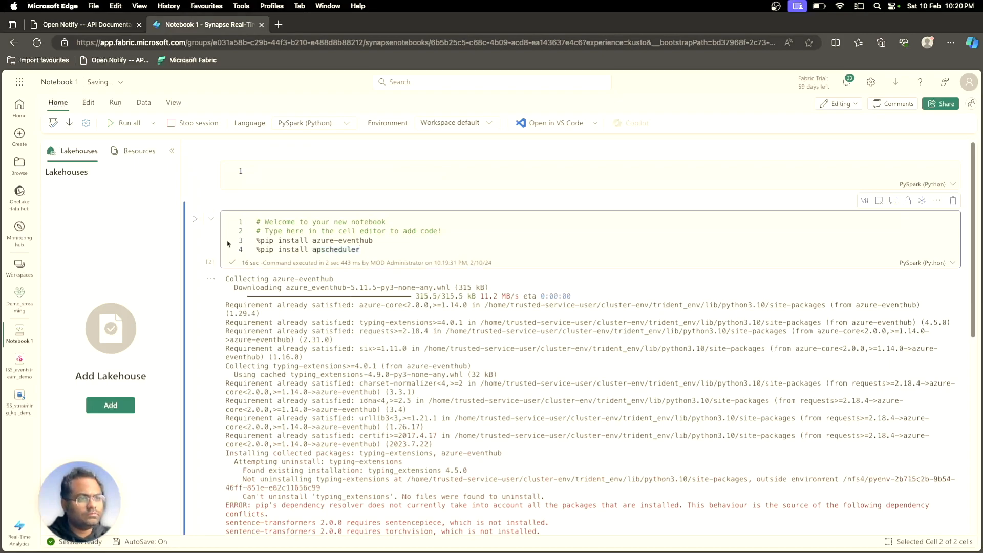
pyautogui.scroll(-10, 237, 318)
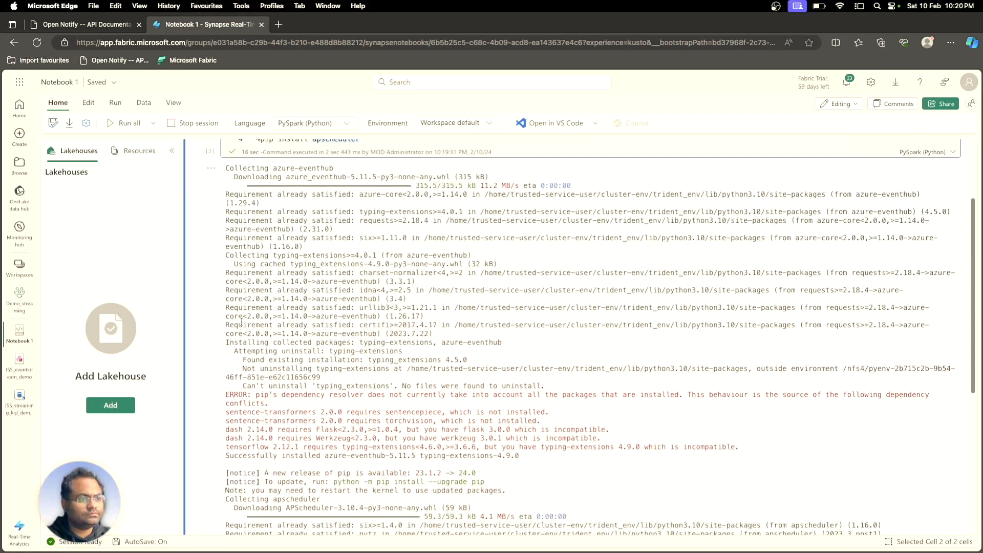
pyautogui.click(240, 364)
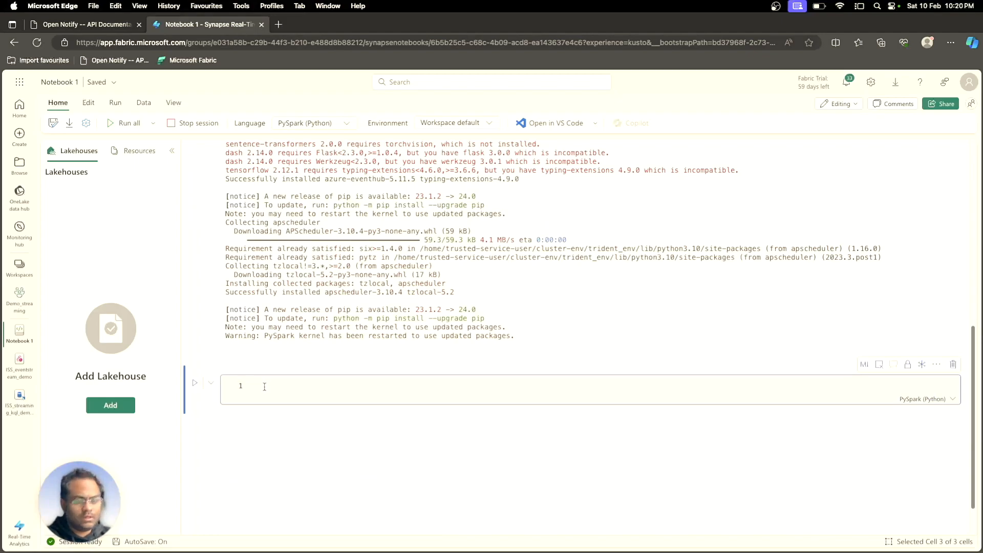
pyautogui.write('import requests  response = requests.get("http://api.open-notify.org/iss-now.json")  # Print the status code of the response. print(response.status_code) print(response.content)')
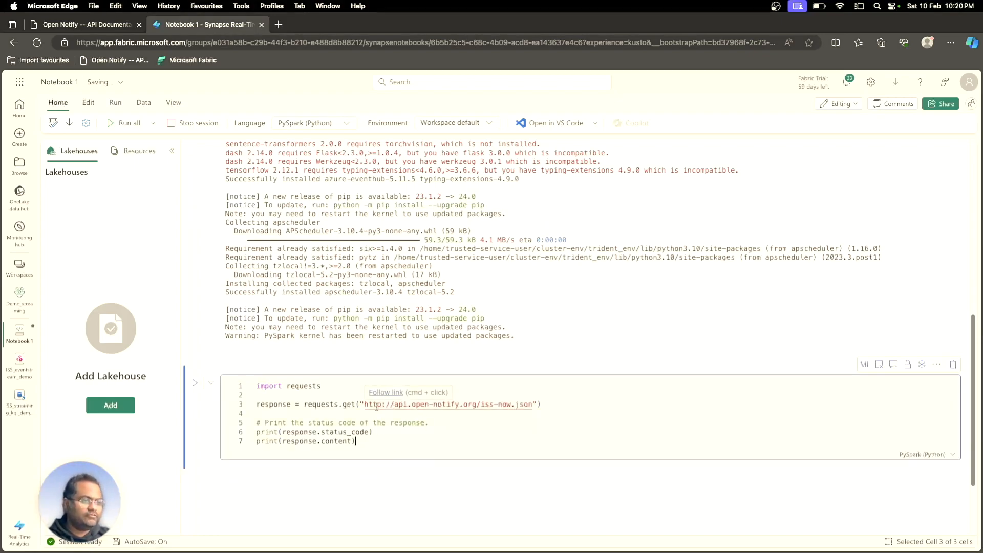
pyautogui.hotkey('shift', 'Return')
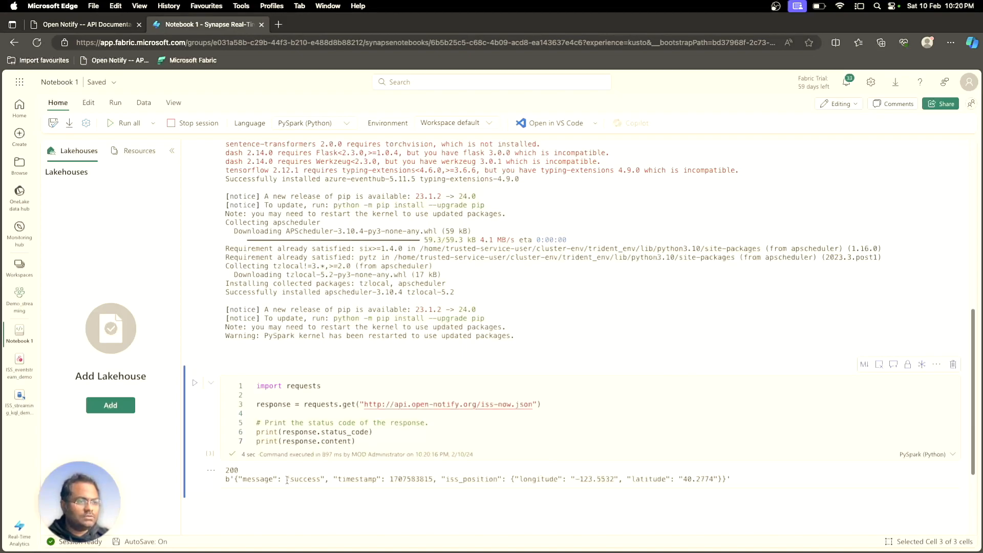
pyautogui.moveTo(234, 478); pyautogui.dragTo(733, 485)
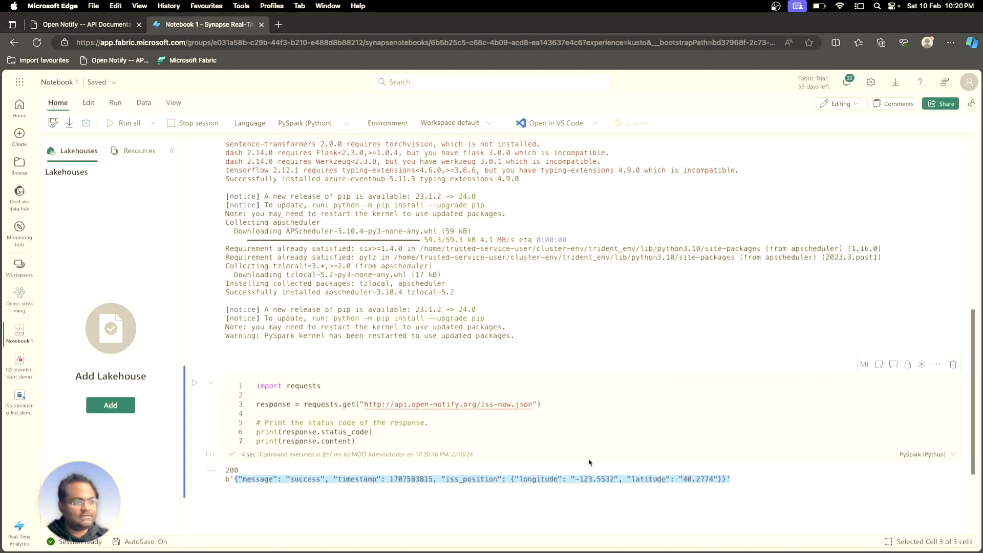
# Add and run a ##Libraries code cell importing requests, EventHubProducerClient, EventData, time, BlockingScheduler and json.
pyautogui.scroll(-1, 589, 462)
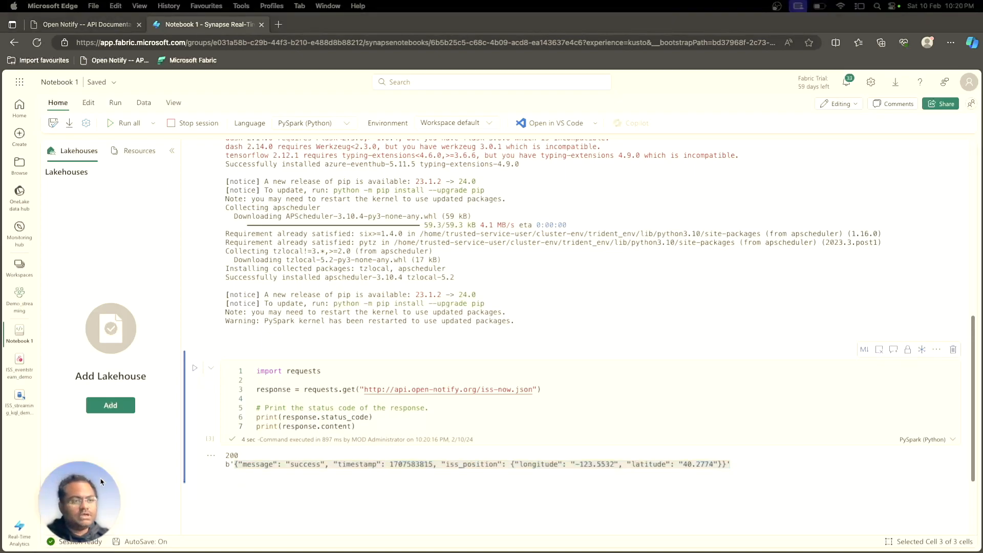
pyautogui.scroll(-3, 511, 451)
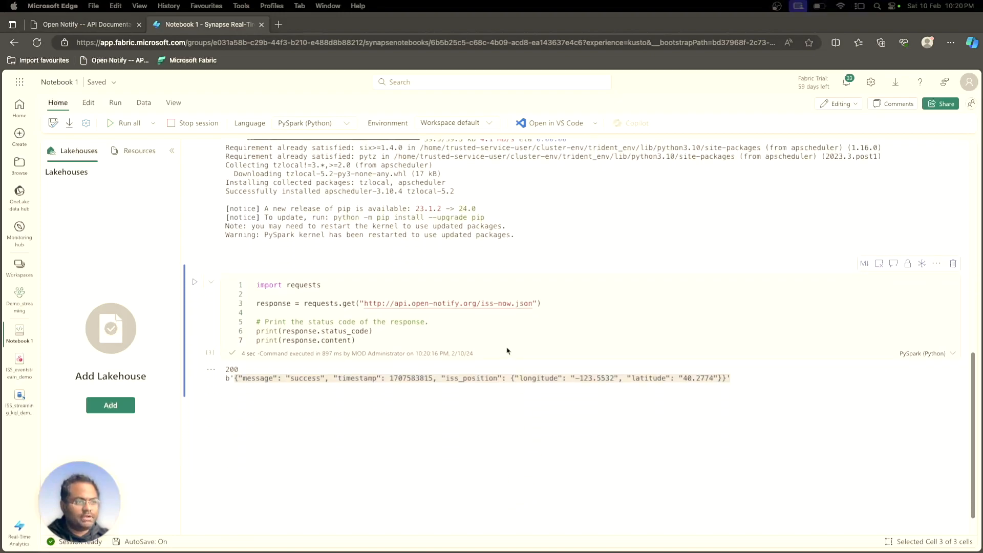
pyautogui.click(244, 397)
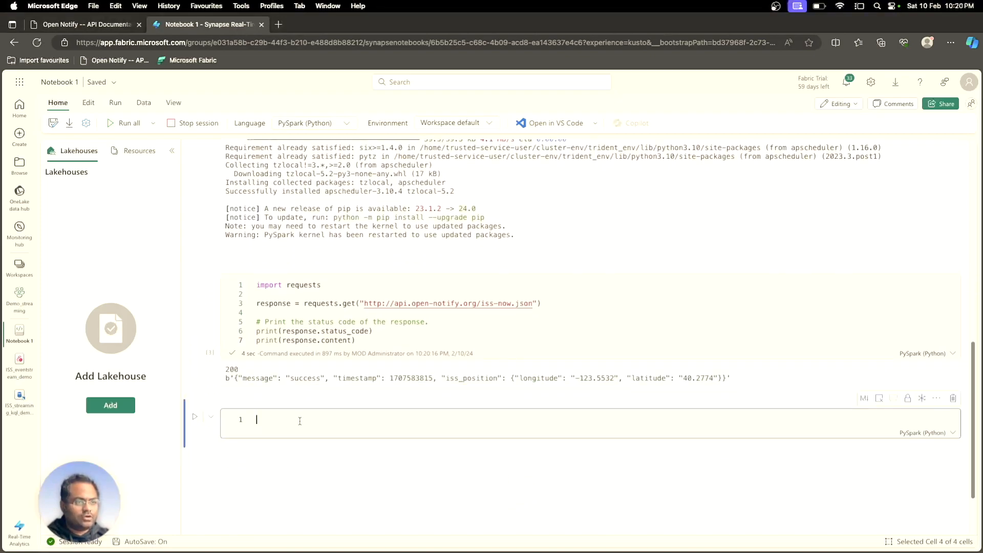
pyautogui.write('##Libraries import requests from azure.eventhub import EventHubProducerClient, EventData import time from apscheduler.schedulers.blocking import BlockingScheduler import json')
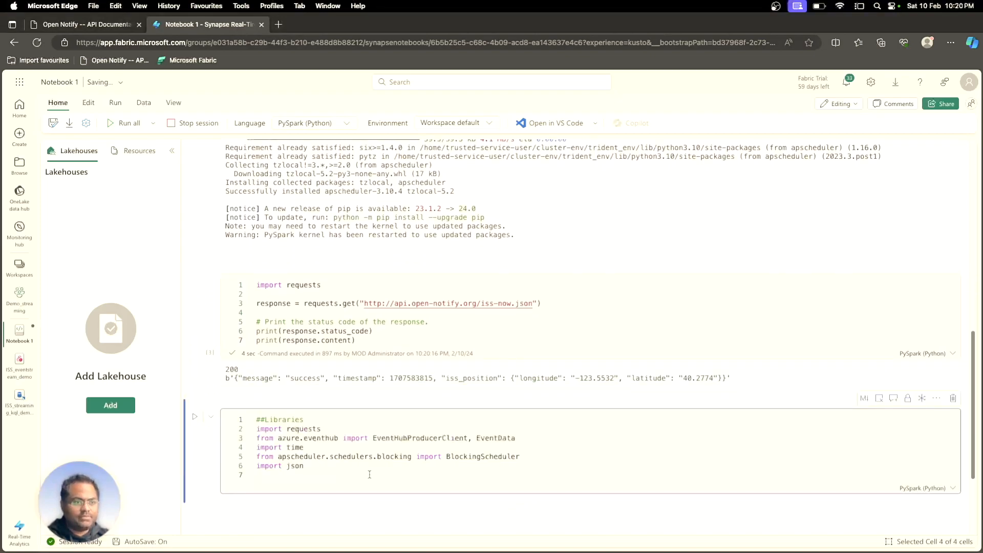
pyautogui.click(195, 416)
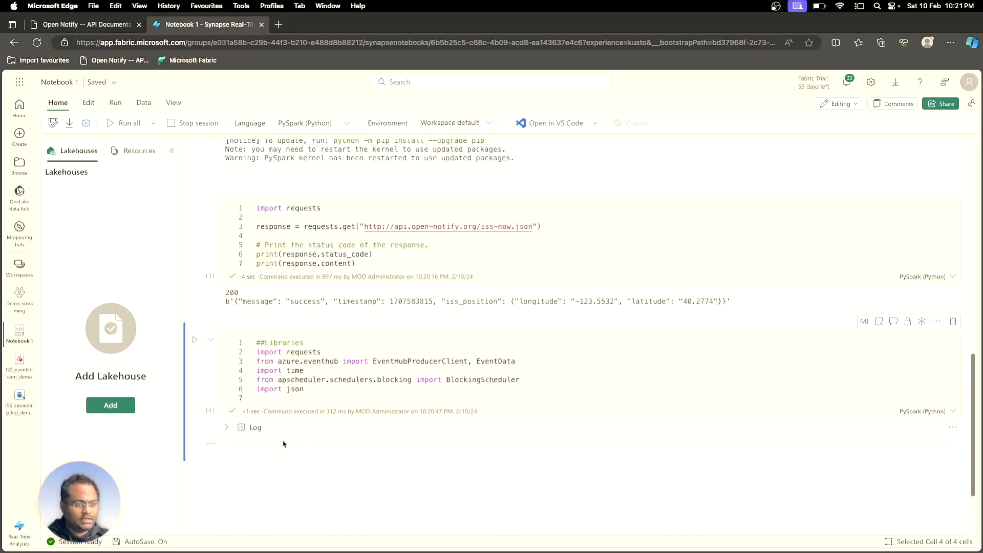
# Add a code cell below the libraries cell and paste the send_iss_data() function code into it.
pyautogui.scroll(-3, 236, 445)
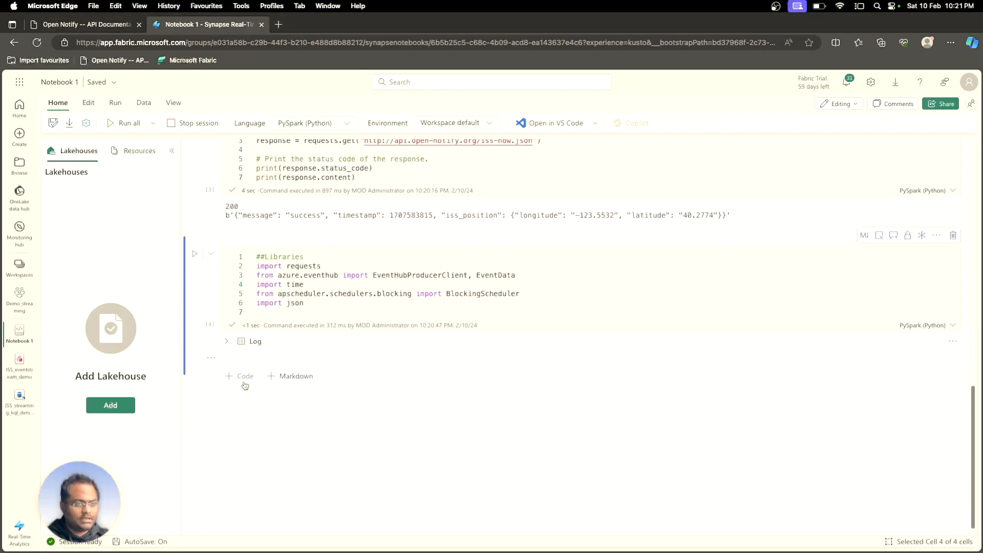
pyautogui.click(243, 377)
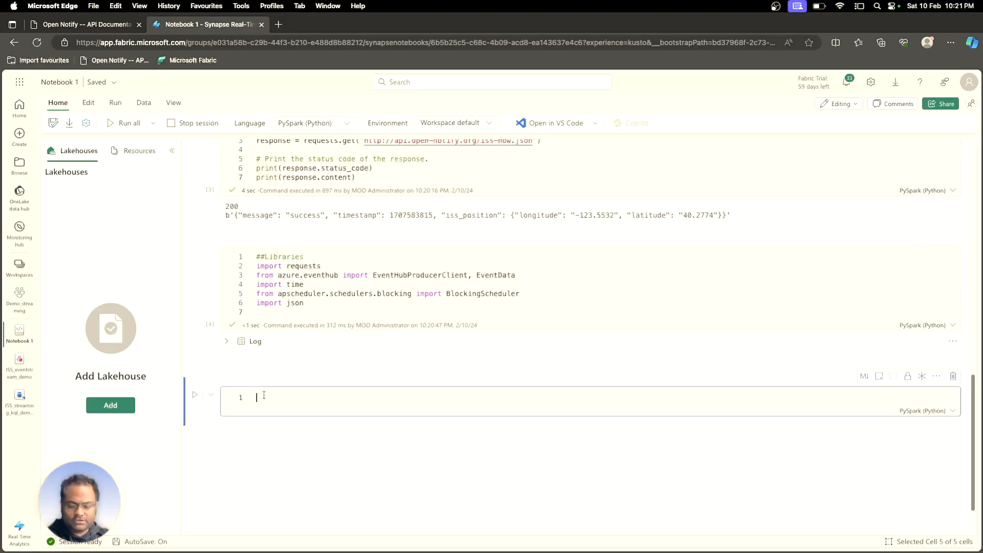
pyautogui.press('super+v')
# Examine the send_iss_data() function, covering its API request URL, the status code check, the JSON conversion and the eventhub_connection_str variable.
pyautogui.scroll(10, 456, 482)
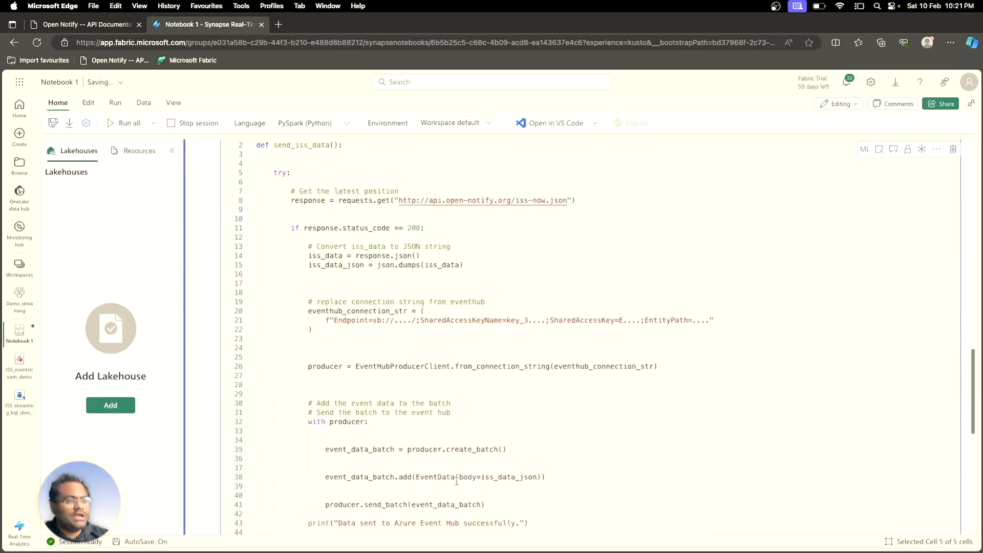
pyautogui.scroll(4, 451, 476)
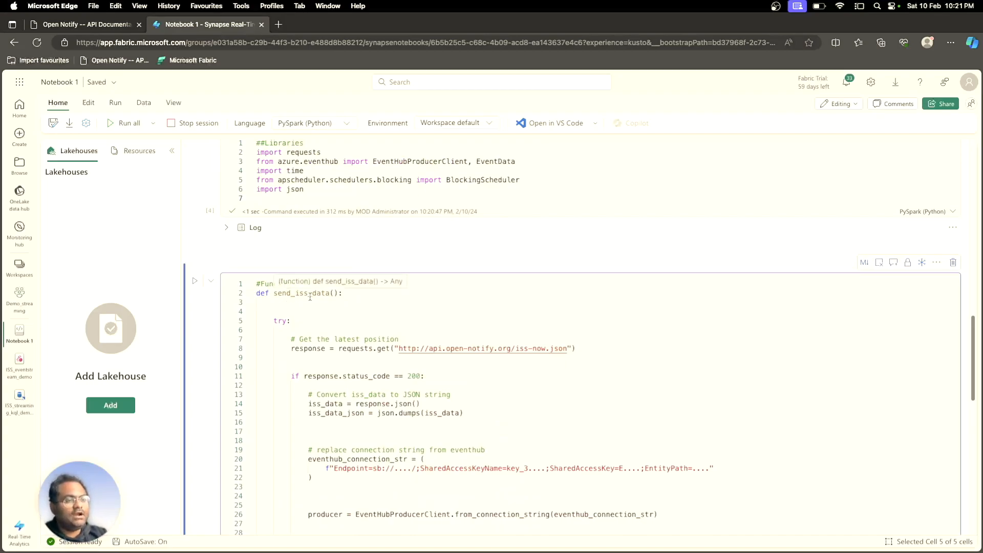
pyautogui.click(393, 348)
pyautogui.moveTo(394, 348); pyautogui.dragTo(576, 347)
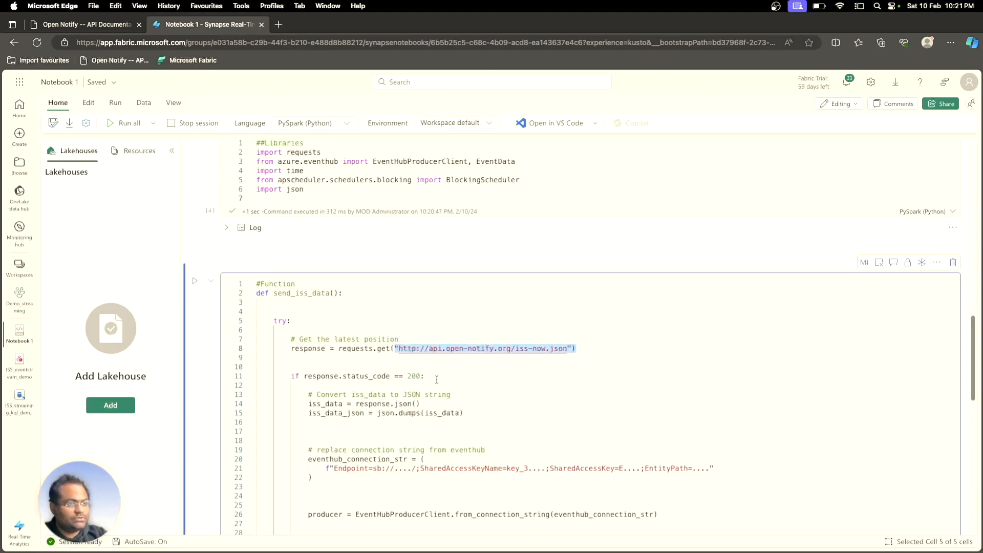
pyautogui.doubleClick(413, 375)
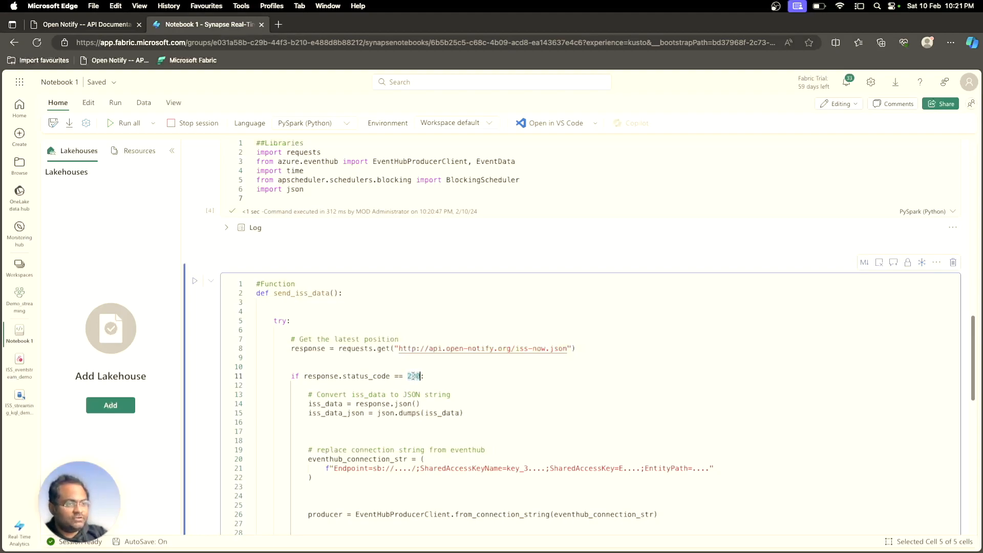
pyautogui.scroll(-2, 464, 404)
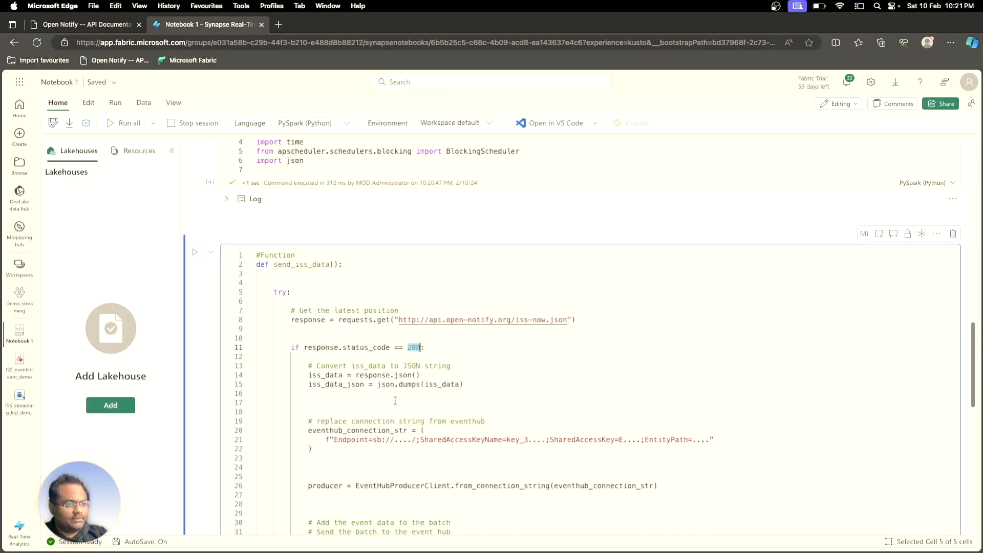
pyautogui.scroll(-1, 395, 401)
pyautogui.scroll(-2, 370, 392)
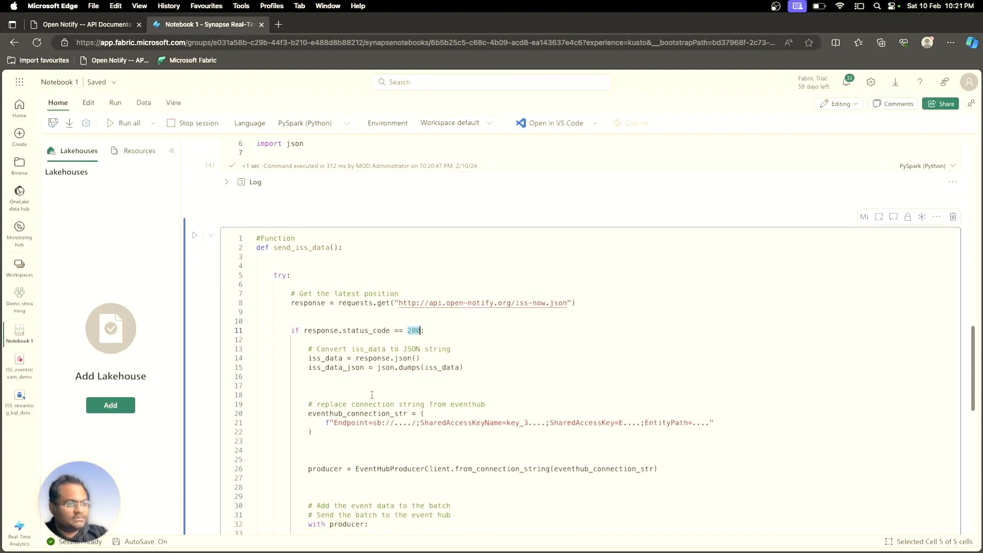
pyautogui.scroll(-2, 372, 394)
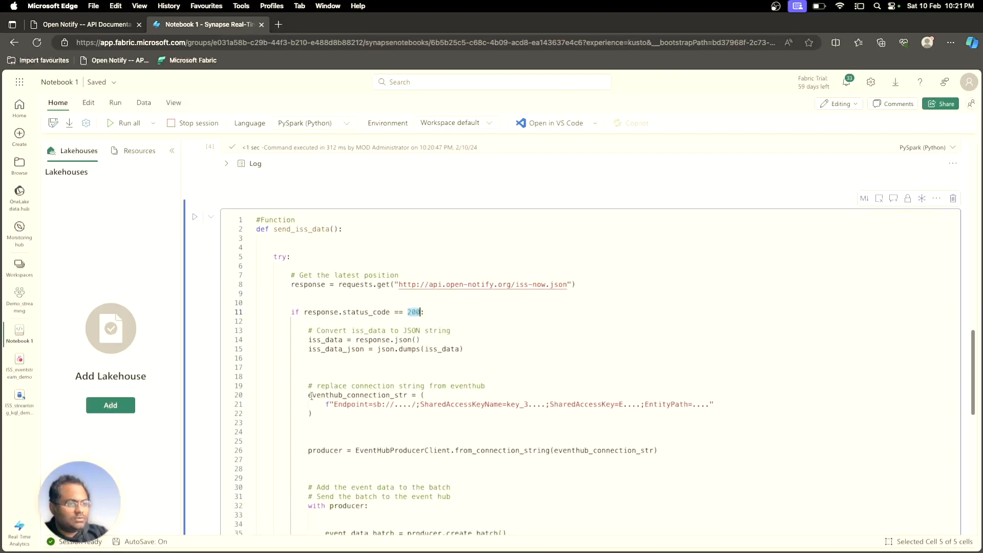
pyautogui.moveTo(309, 395); pyautogui.dragTo(408, 395)
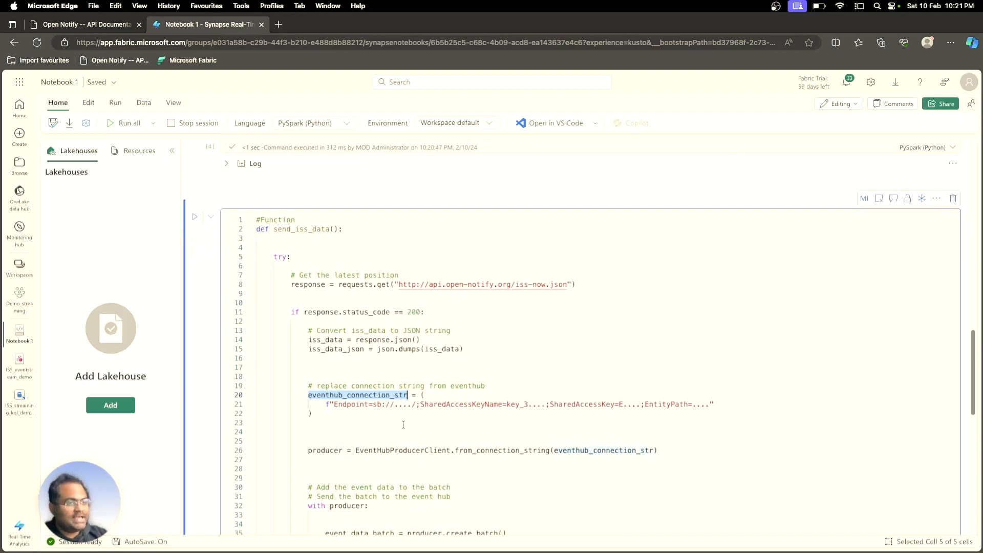
# Replace the placeholder in eventhub_connection_str on line 21 with the Eventstream connection string kept in the TextEdit note, returning to the Edge notebook.
pyautogui.moveTo(334, 406); pyautogui.dragTo(709, 404)
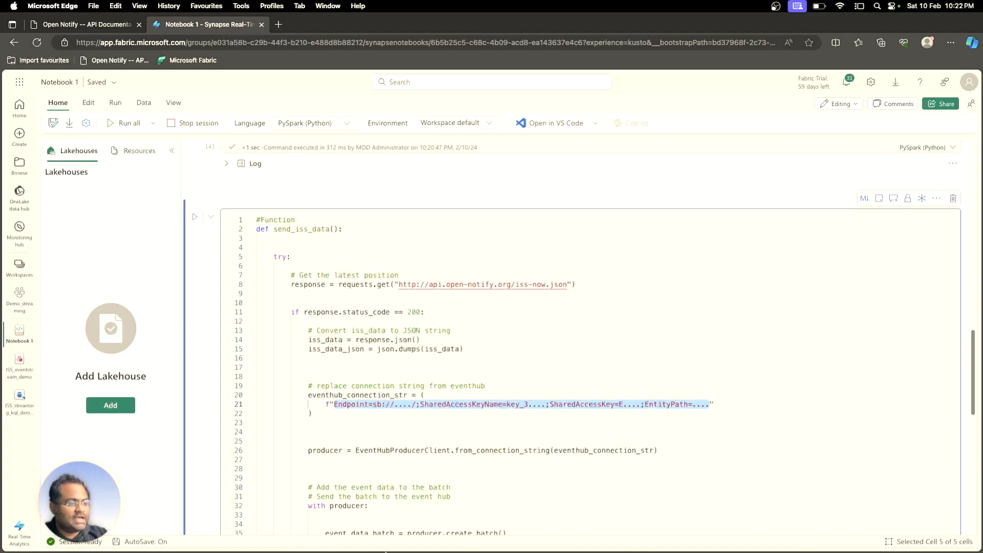
pyautogui.moveTo(397, 551)
pyautogui.click(603, 530)
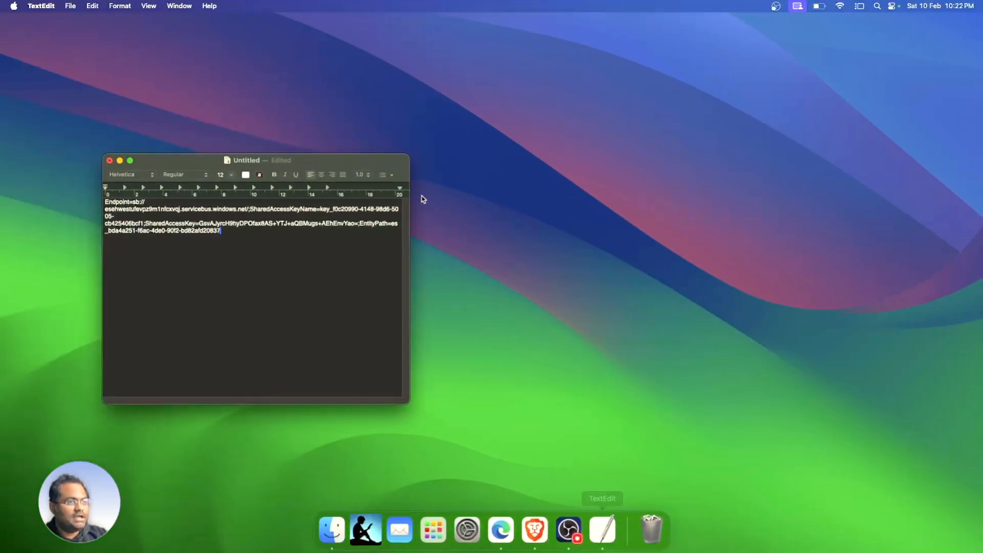
pyautogui.moveTo(227, 230); pyautogui.dragTo(105, 188)
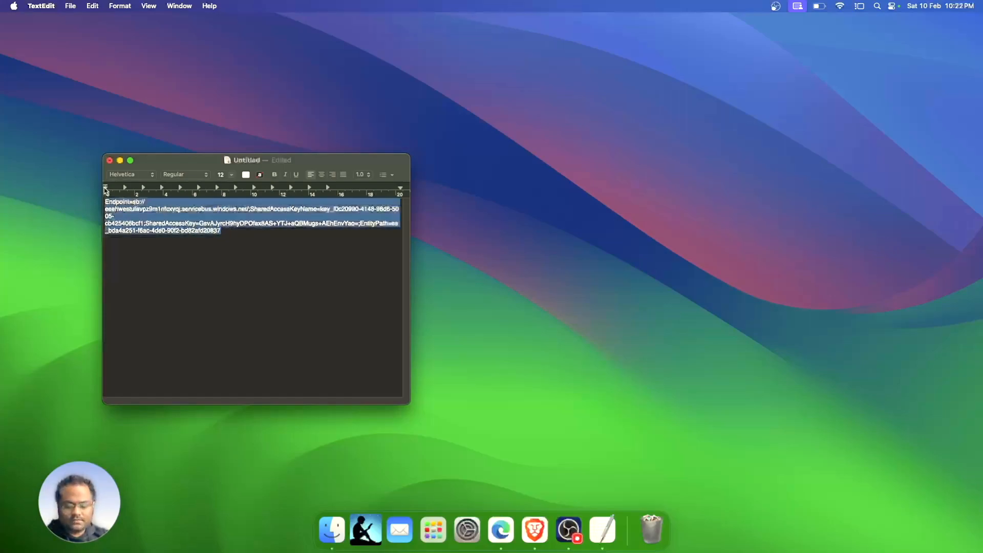
pyautogui.press('super+Tab')
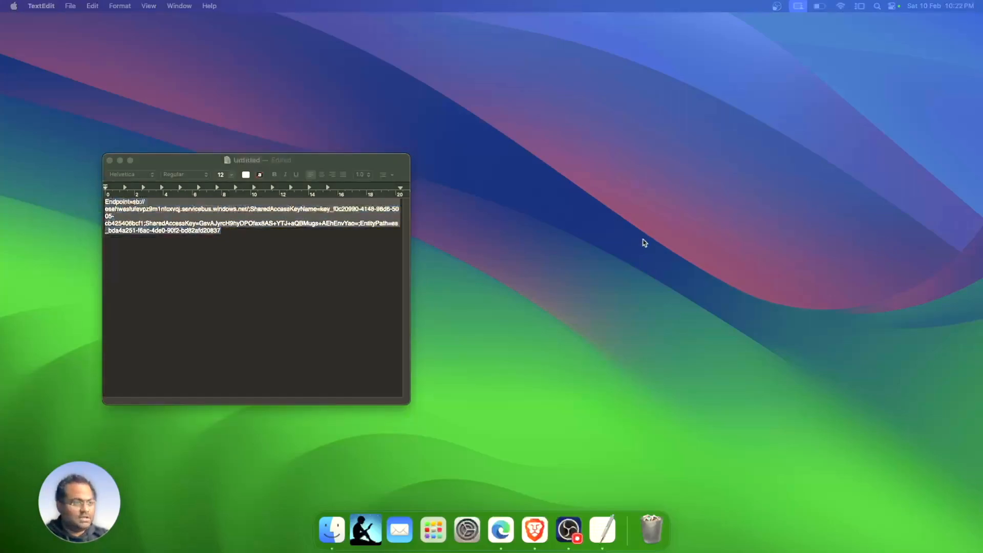
pyautogui.click(499, 532)
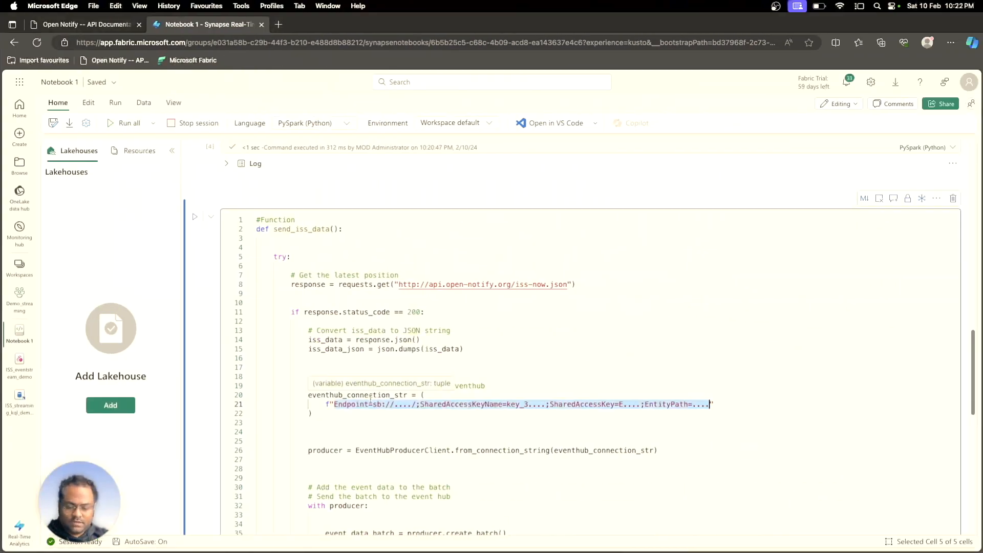
pyautogui.press('super+v')
# Check the pasted connection string on line 21 from its EntityPath end back to its Endpoint beginning.
pyautogui.click(414, 404)
pyautogui.click(337, 404)
pyautogui.press('Left')
pyautogui.press('Left')
pyautogui.press('Left')
pyautogui.press('Left')
pyautogui.press('Left')
pyautogui.press('Left')
pyautogui.press('Left')
pyautogui.press('Left')
pyautogui.press('Left')
pyautogui.press('Left')
pyautogui.press('Left')
pyautogui.press('Left')
pyautogui.press('Left')
pyautogui.press('Left')
pyautogui.press('Left')
pyautogui.press('Left')
pyautogui.press('Left')
pyautogui.press('Left')
pyautogui.press('Left')
pyautogui.press('Left')
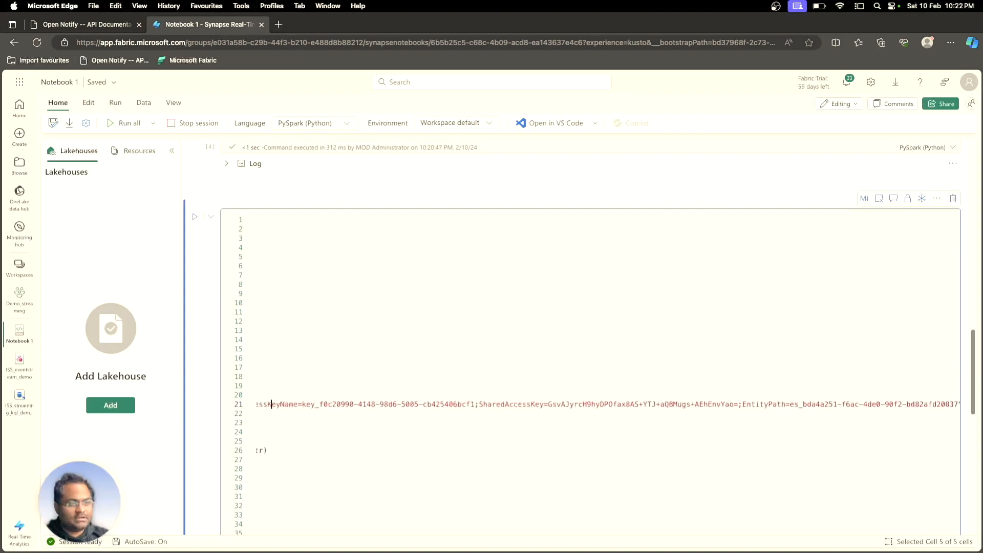
pyautogui.press('Left')
pyautogui.press('Left')
pyautogui.press('Left')
pyautogui.press('Left')
pyautogui.press('Left')
pyautogui.press('Left')
pyautogui.press('Left')
pyautogui.press('Left')
pyautogui.press('Left')
pyautogui.press('Left')
pyautogui.press('Left')
pyautogui.press('Left')
pyautogui.press('Left')
pyautogui.press('Left')
pyautogui.press('Left')
pyautogui.press('Left')
pyautogui.press('Left')
pyautogui.press('Left')
pyautogui.press('Left')
pyautogui.press('Left')
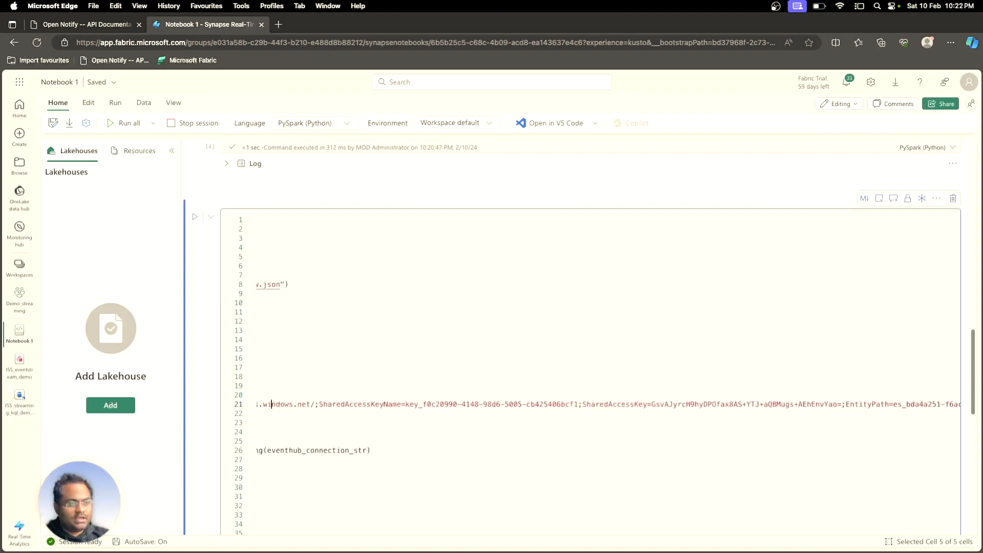
pyautogui.press('Left')
pyautogui.press('Left')
pyautogui.press('Left')
pyautogui.press('Left')
pyautogui.press('Left')
pyautogui.press('Left')
pyautogui.press('Left')
pyautogui.press('Left')
pyautogui.press('Left')
pyautogui.press('Left')
pyautogui.press('Left')
pyautogui.press('Left')
pyautogui.press('Left')
pyautogui.press('Left')
pyautogui.press('Left')
pyautogui.press('Left')
pyautogui.press('Left')
pyautogui.press('Left')
pyautogui.press('Left')
pyautogui.press('Left')
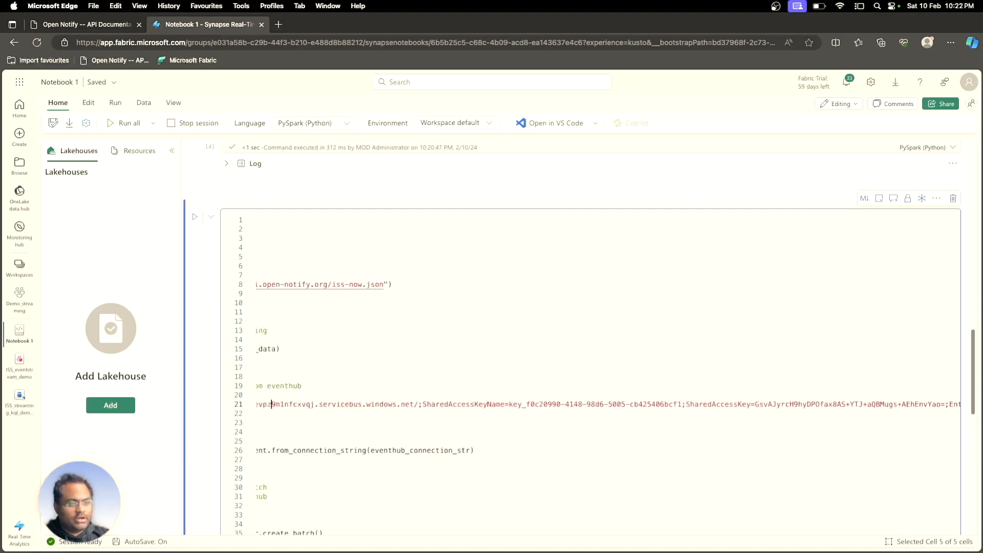
pyautogui.press('Left')
pyautogui.press('Left')
pyautogui.press('Left')
pyautogui.press('Left')
pyautogui.press('Left')
pyautogui.press('Left')
pyautogui.press('Left')
pyautogui.press('Left')
pyautogui.press('Left')
pyautogui.press('Left')
pyautogui.press('Left')
pyautogui.press('Left')
pyautogui.press('Left')
pyautogui.press('Left')
pyautogui.press('Left')
pyautogui.press('Left')
pyautogui.press('Left')
pyautogui.press('Left')
pyautogui.press('Left')
pyautogui.press('Left')
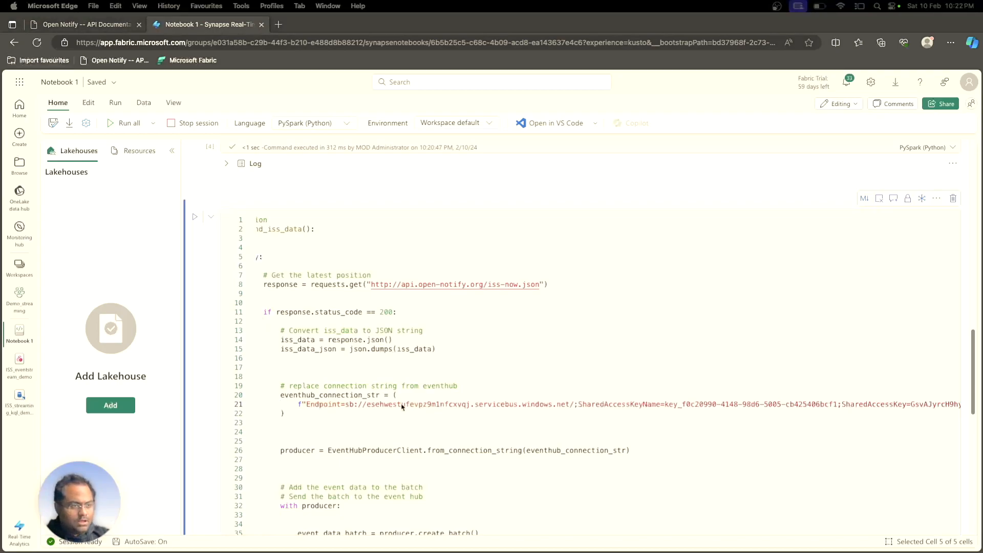
# Examine how the producer client creates a batch, adds iss_data_json as EventData, sends the batch and prints the success message.
pyautogui.scroll(-4, 386, 410)
pyautogui.doubleClick(297, 353)
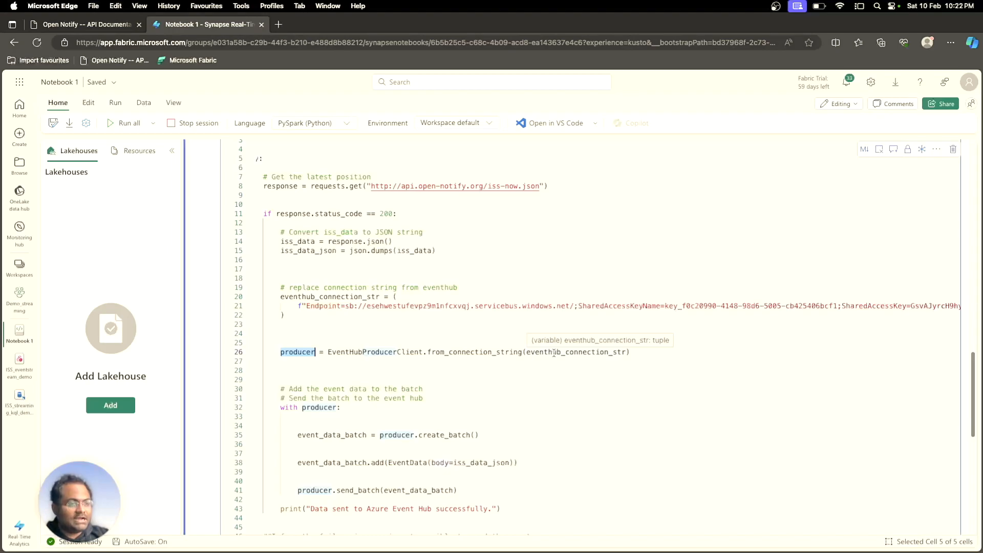
pyautogui.scroll(-5, 554, 353)
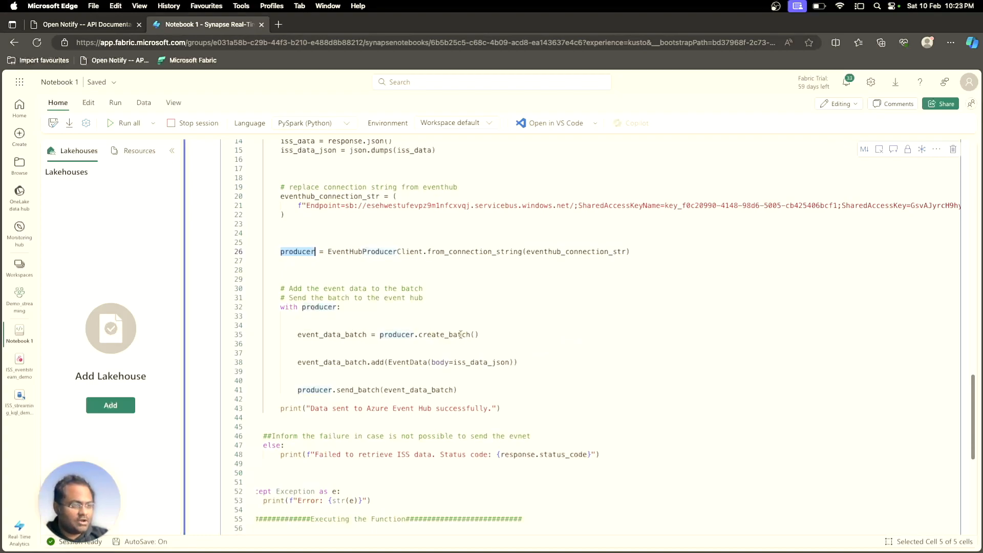
pyautogui.moveTo(420, 335); pyautogui.dragTo(479, 335)
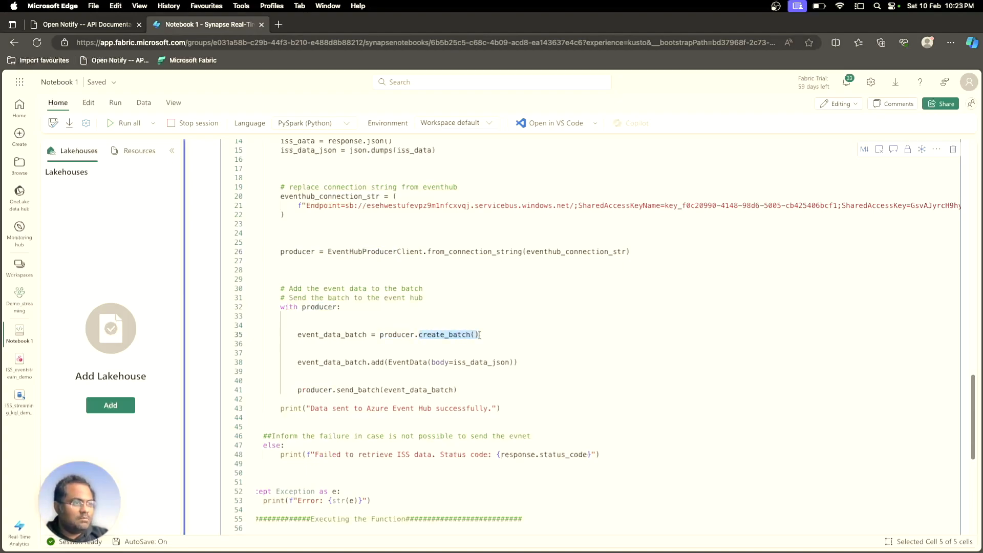
pyautogui.doubleClick(404, 336)
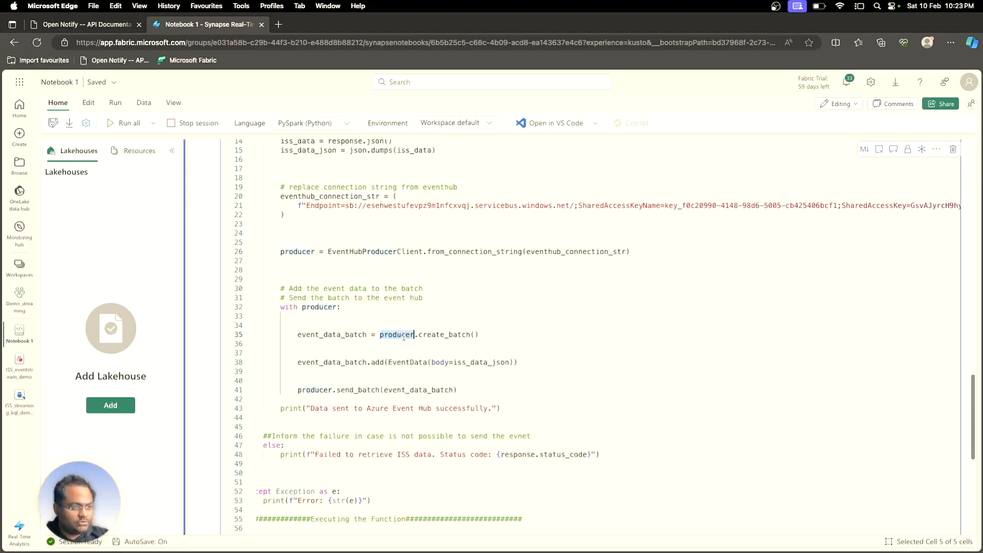
pyautogui.scroll(-3, 430, 343)
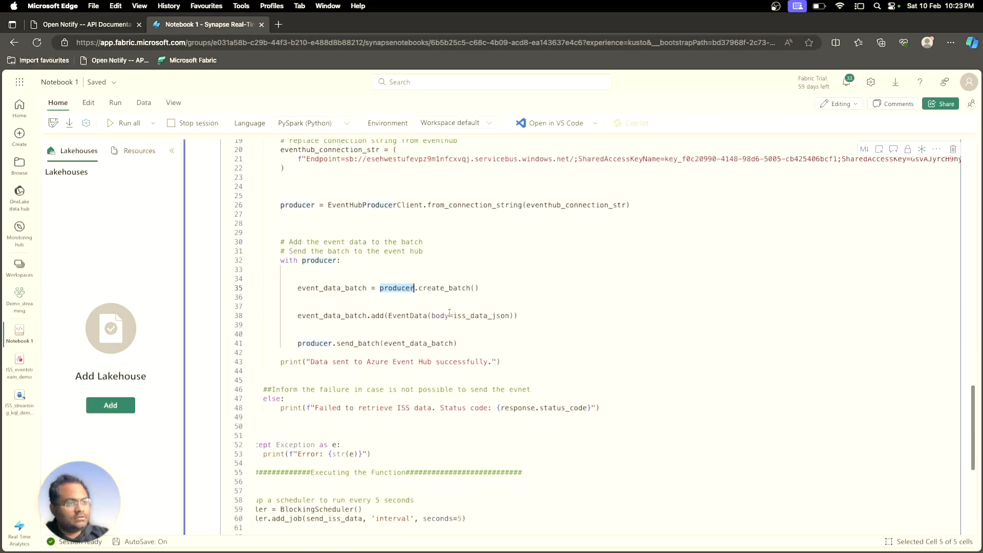
pyautogui.moveTo(432, 315); pyautogui.dragTo(510, 315)
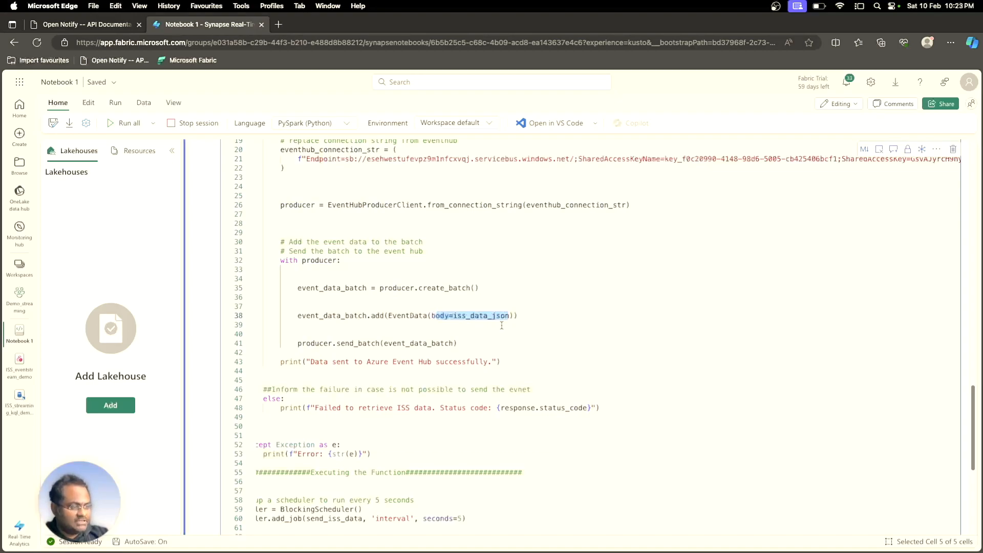
pyautogui.scroll(-2, 501, 326)
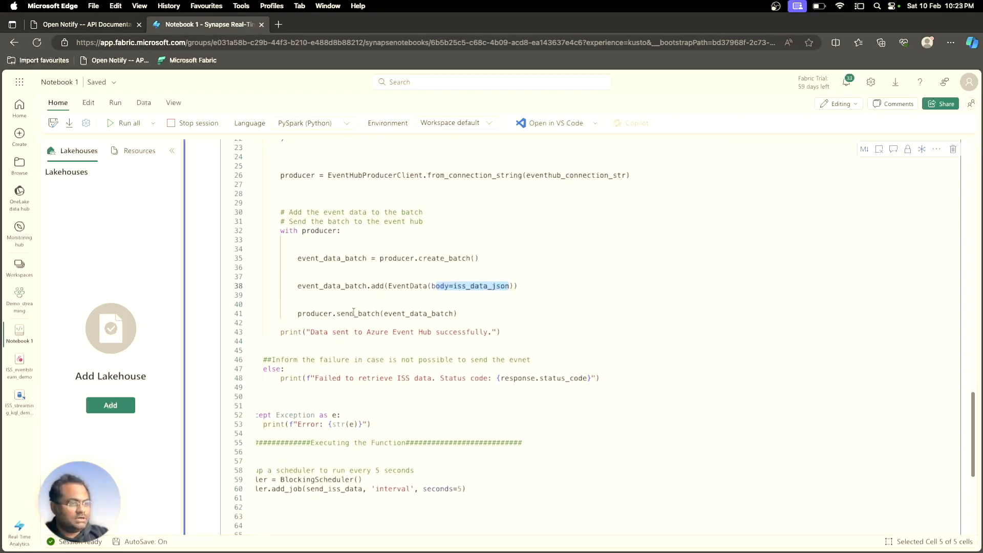
pyautogui.moveTo(337, 313); pyautogui.dragTo(380, 312)
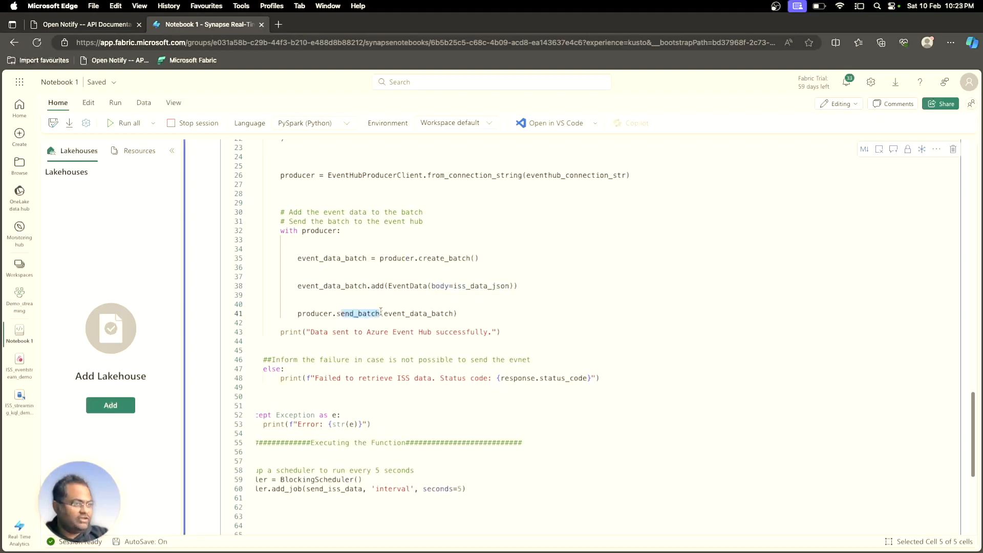
pyautogui.moveTo(310, 332); pyautogui.dragTo(486, 333)
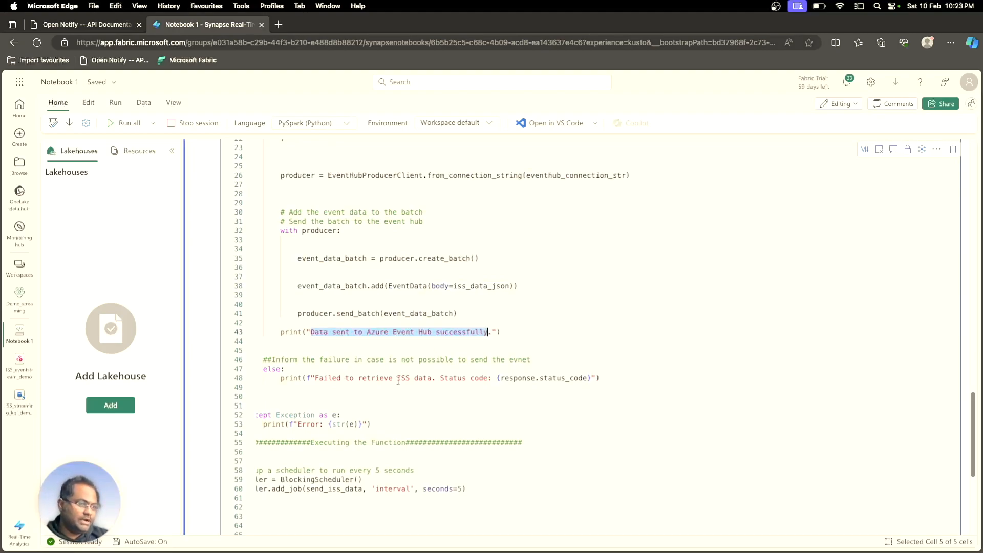
# Examine the BlockingScheduler code that schedules send_iss_data at a 5-second interval.
pyautogui.click(279, 388)
pyautogui.scroll(-5, 331, 390)
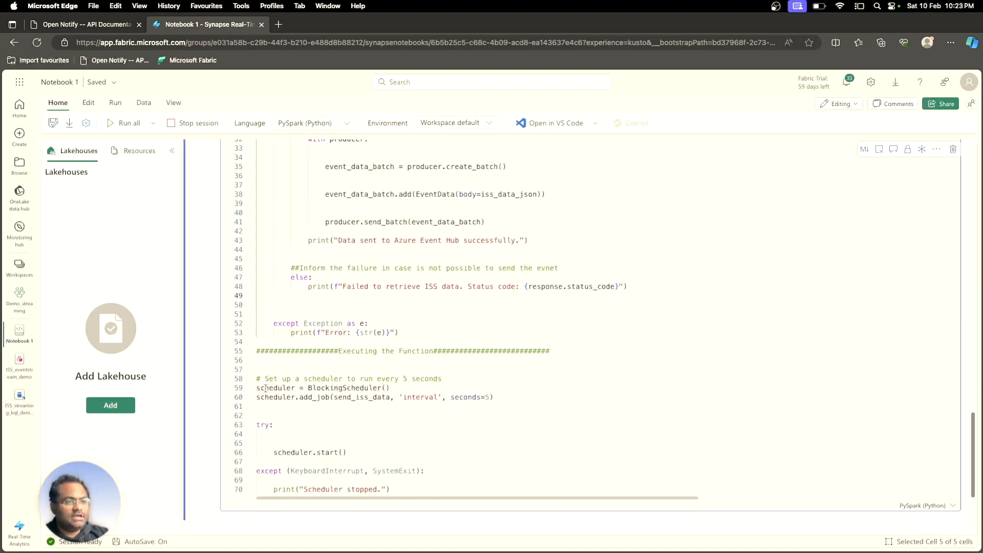
pyautogui.moveTo(256, 389); pyautogui.dragTo(497, 397)
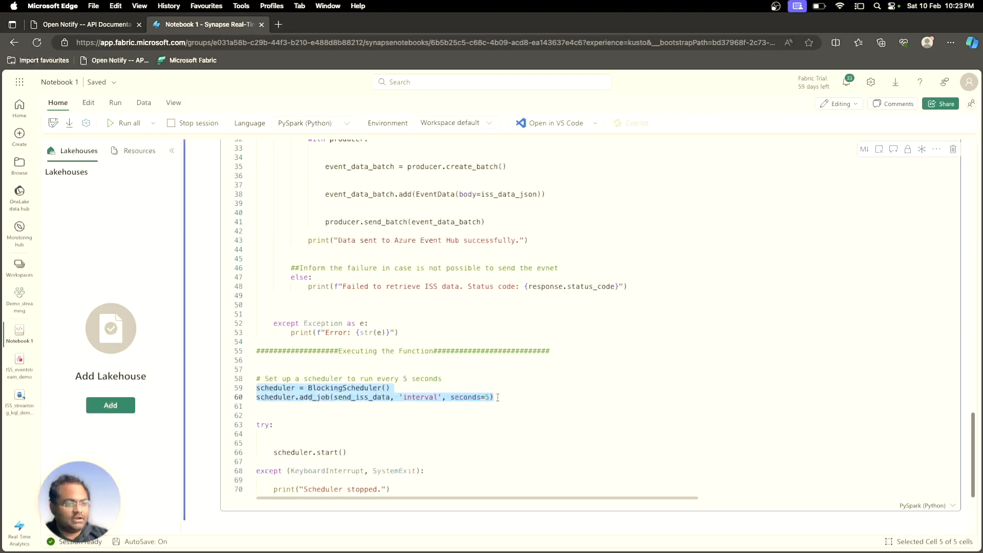
# Run the send_iss_data() function cell and check the messages printed below it.
pyautogui.scroll(10, 407, 363)
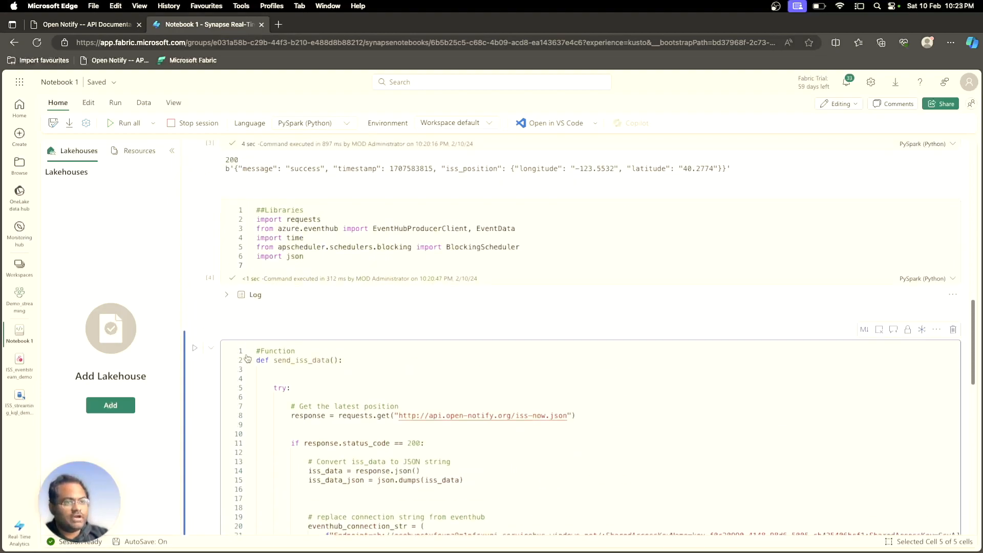
pyautogui.click(195, 348)
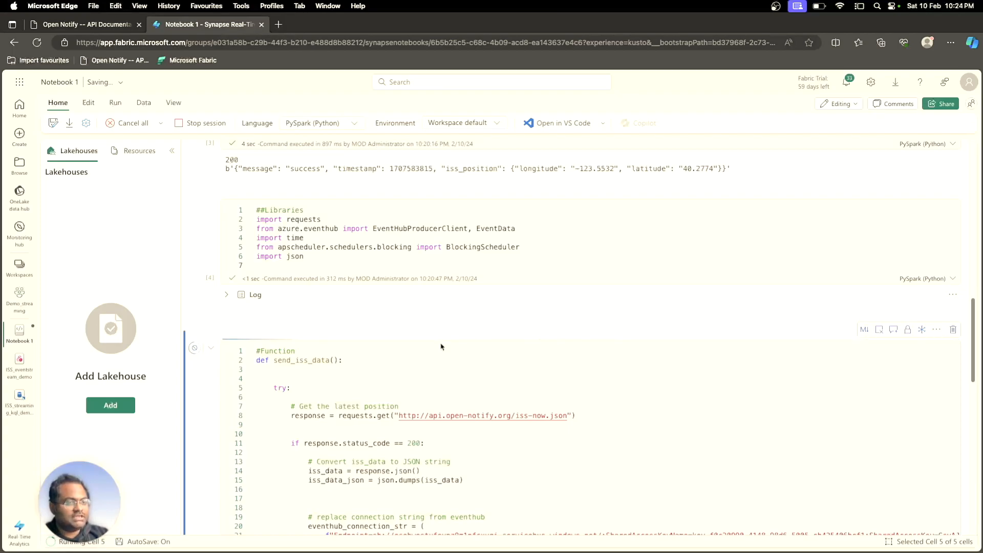
pyautogui.scroll(-10, 441, 346)
pyautogui.scroll(-8, 441, 343)
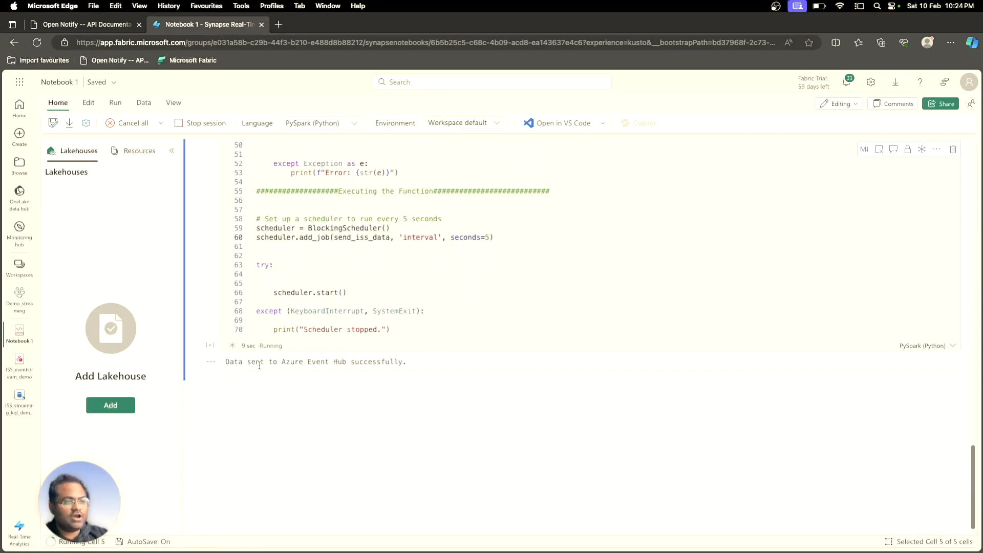
pyautogui.moveTo(225, 362); pyautogui.dragTo(429, 367)
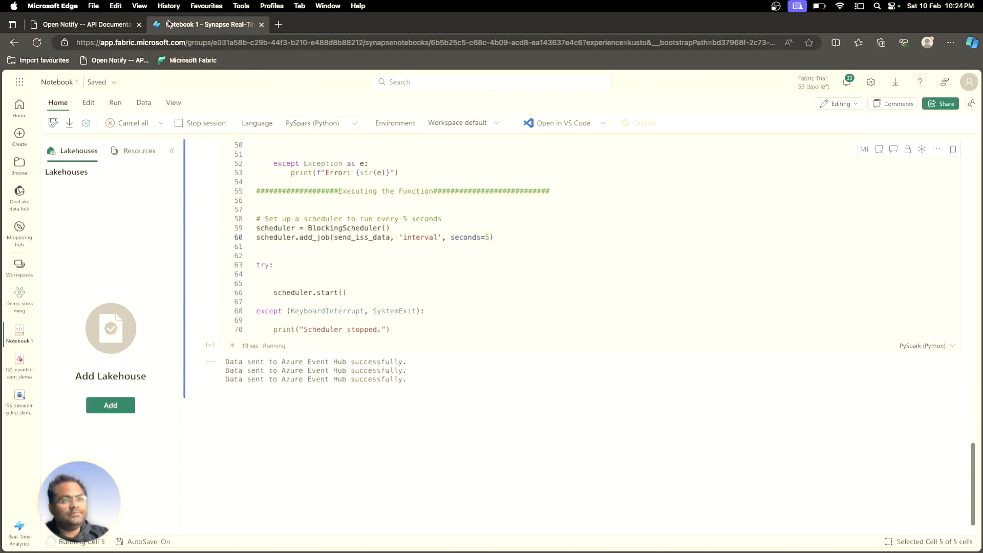
# Open ISS_eventstream_demo from the Demo_streaming workspace and show the details of its ISS_source_app_demo source in an enlarged lower pane.
pyautogui.click(23, 277)
pyautogui.click(94, 217)
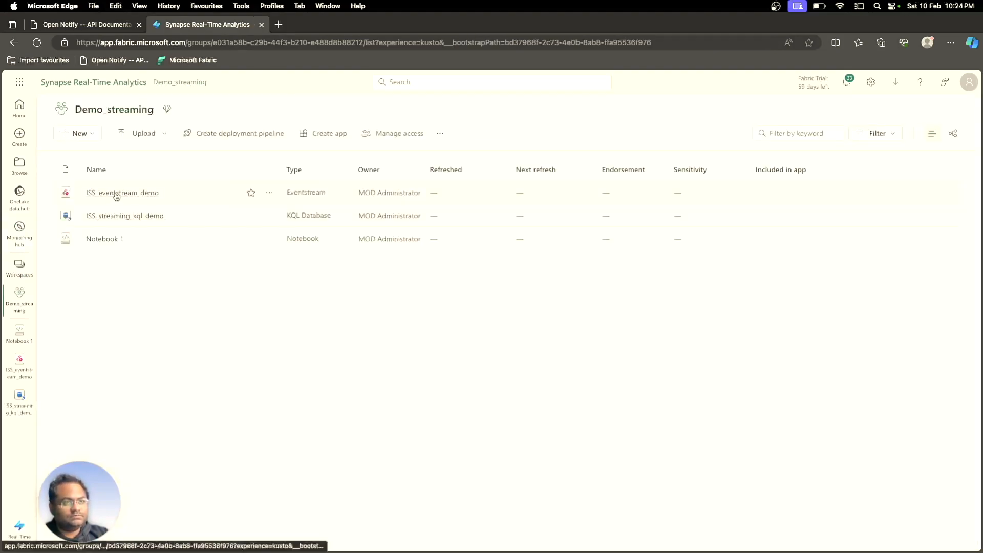
pyautogui.click(116, 193)
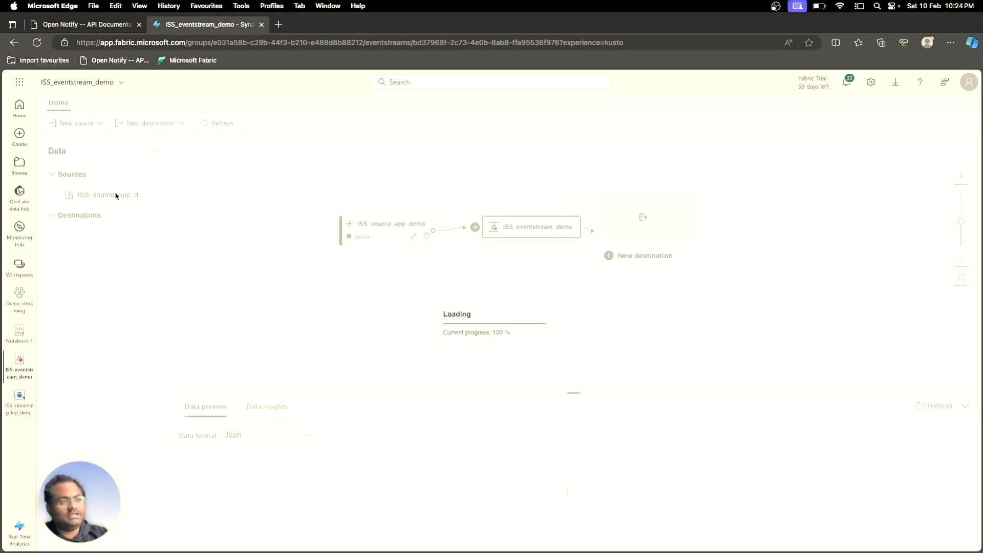
pyautogui.click(380, 235)
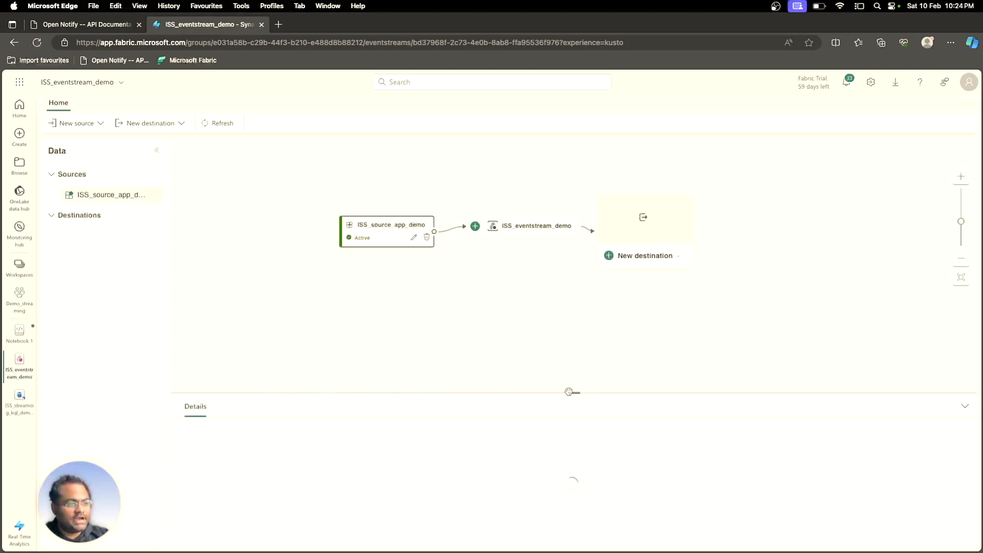
pyautogui.moveTo(572, 394); pyautogui.dragTo(572, 343)
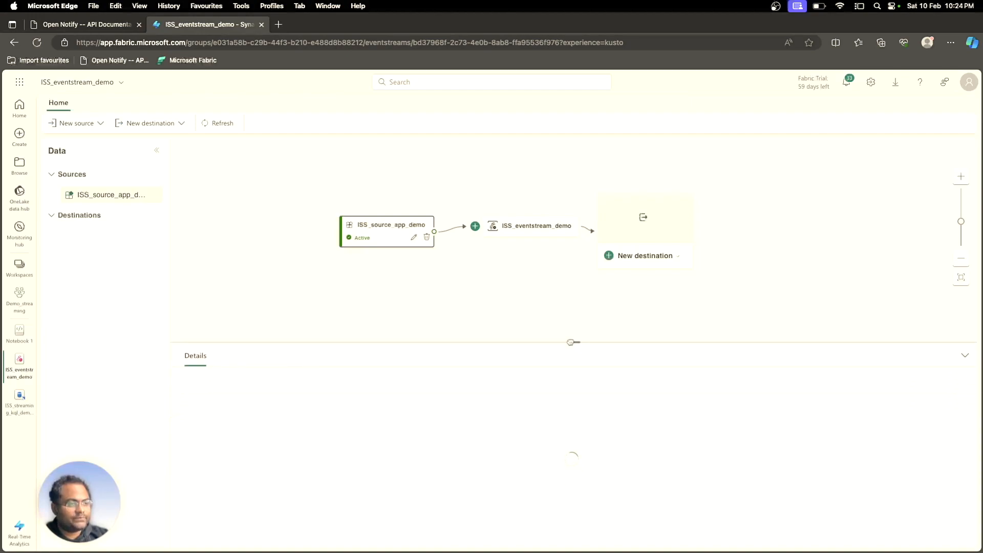
# Preview the incoming JSON data of the ISS_eventstream_demo node, enlarging the preview area and refreshing it.
pyautogui.click(526, 225)
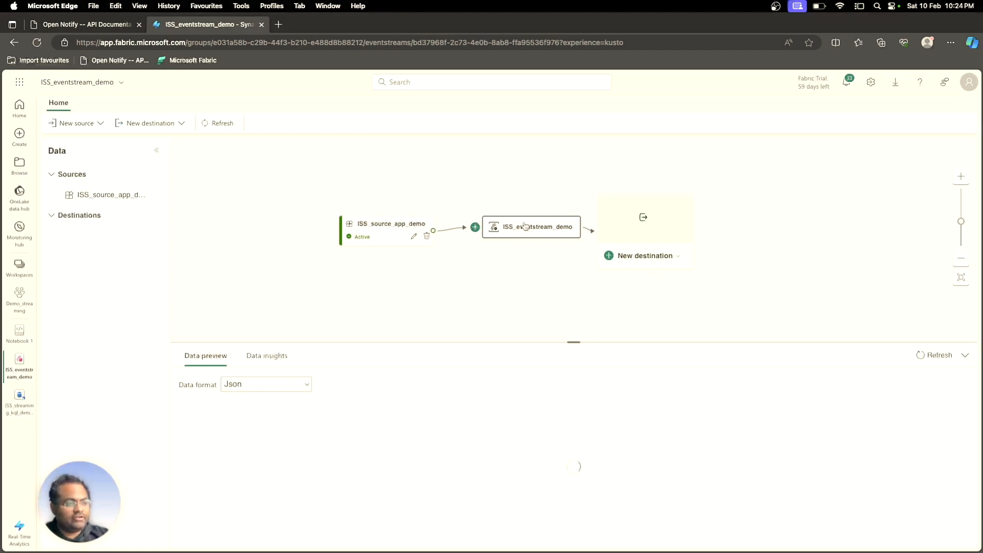
pyautogui.click(273, 362)
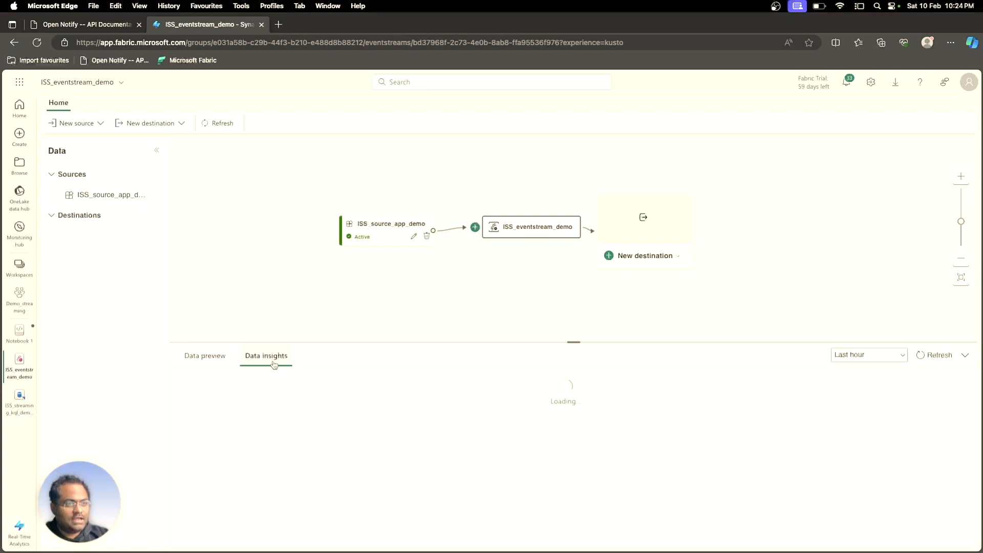
pyautogui.click(205, 358)
pyautogui.moveTo(574, 341); pyautogui.dragTo(571, 311)
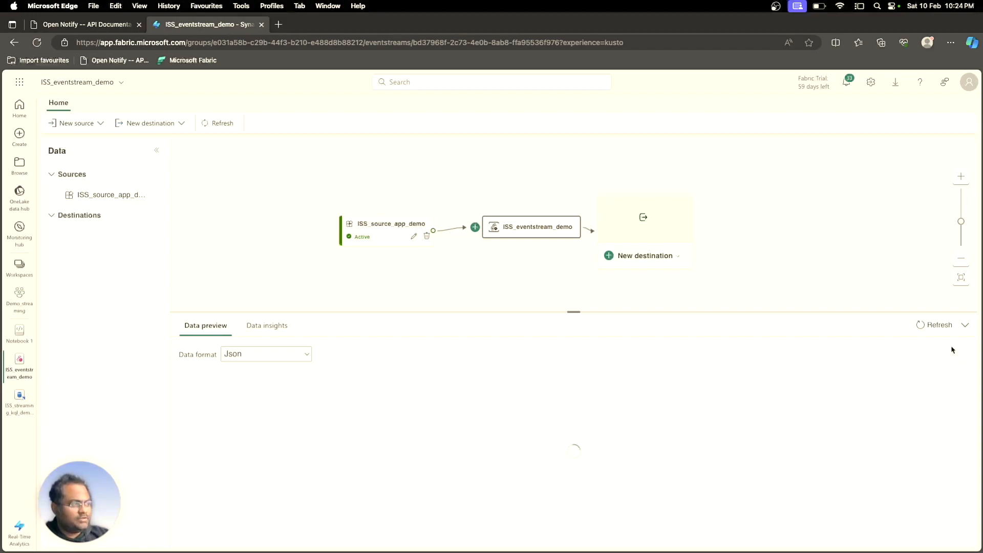
pyautogui.click(929, 327)
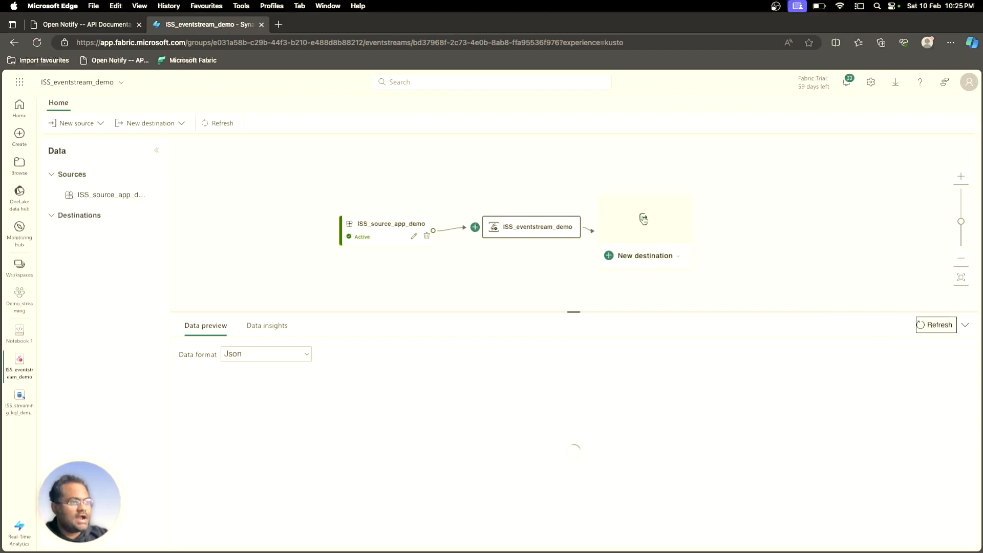
# Add a KQL Database destination to the eventstream with direct ingestion and name it ISS_target_KQL_DS_demo.
pyautogui.click(678, 256)
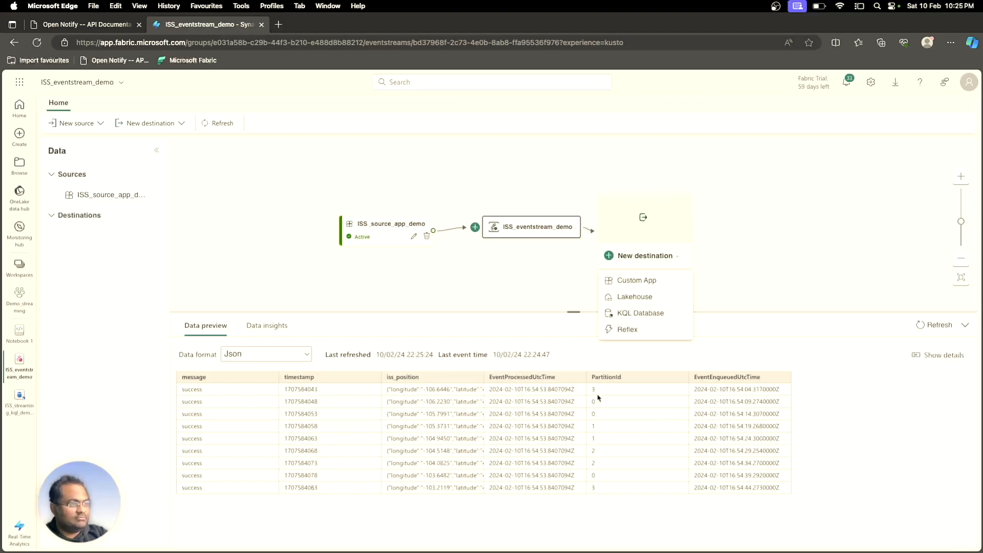
pyautogui.click(644, 313)
pyautogui.click(820, 189)
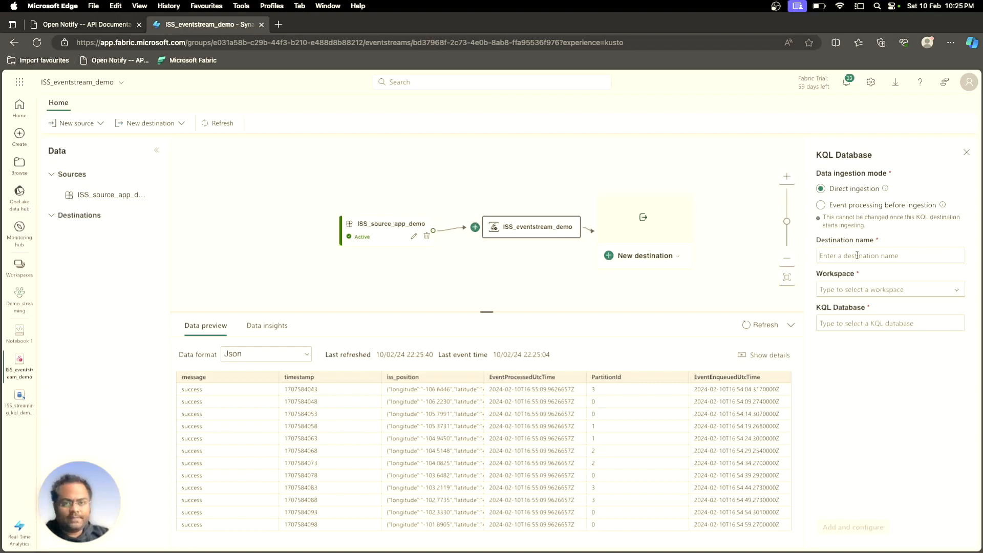
pyautogui.click(857, 255)
pyautogui.write('1')
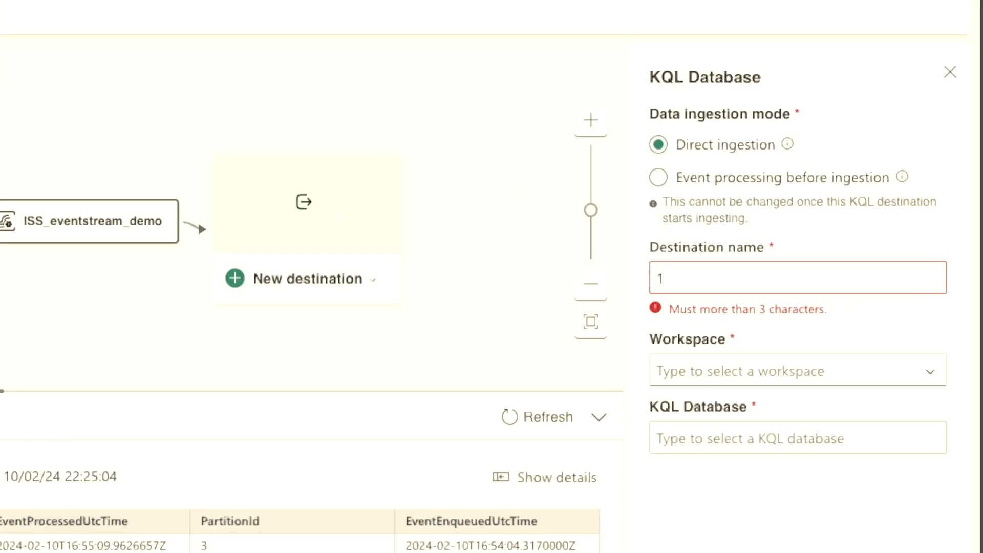
pyautogui.press('BackSpace')
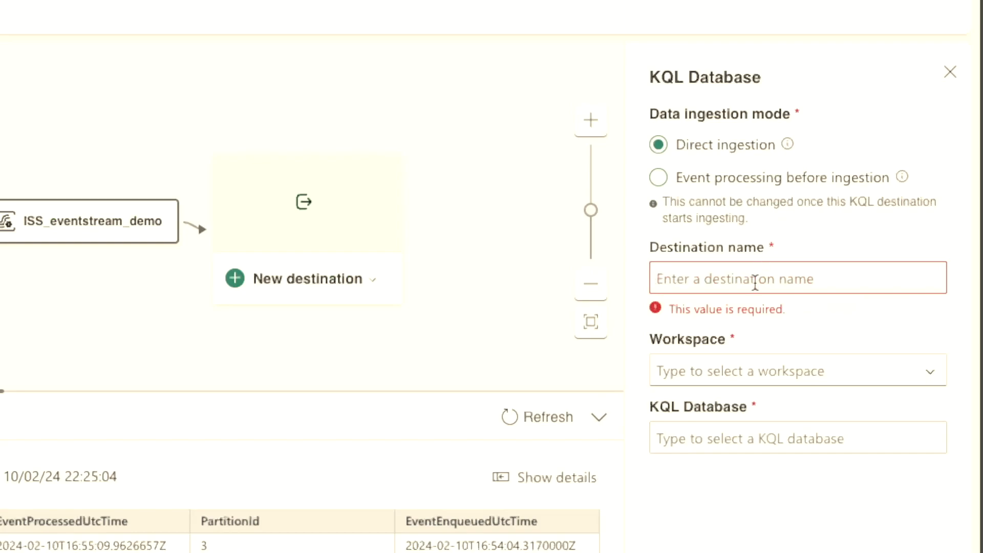
pyautogui.write('ISS')
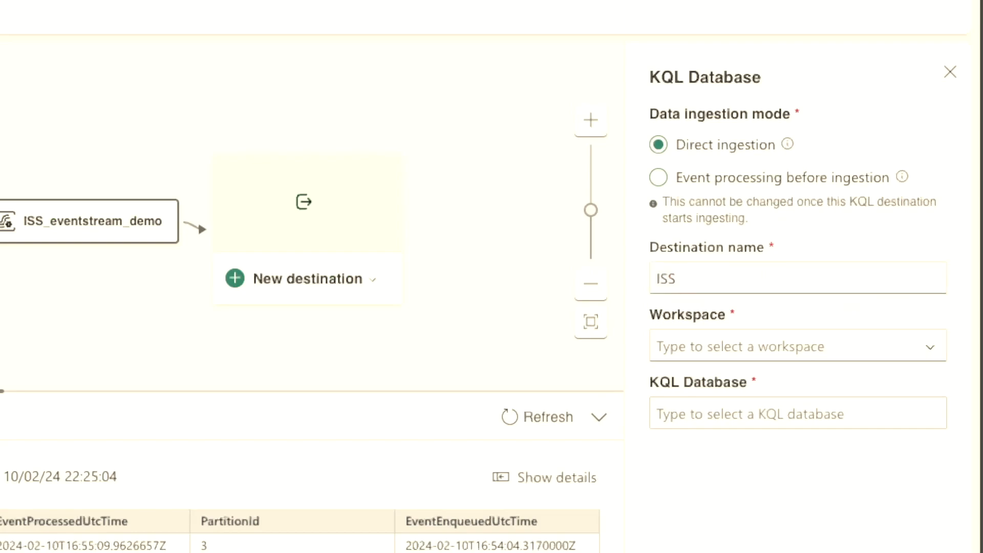
pyautogui.write('_target_')
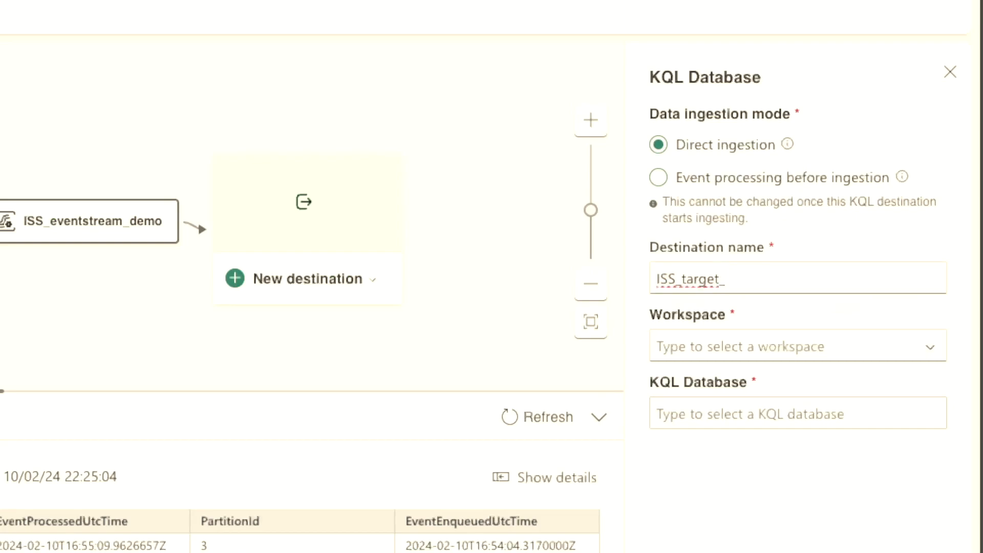
pyautogui.write('KQL_DS_demo')
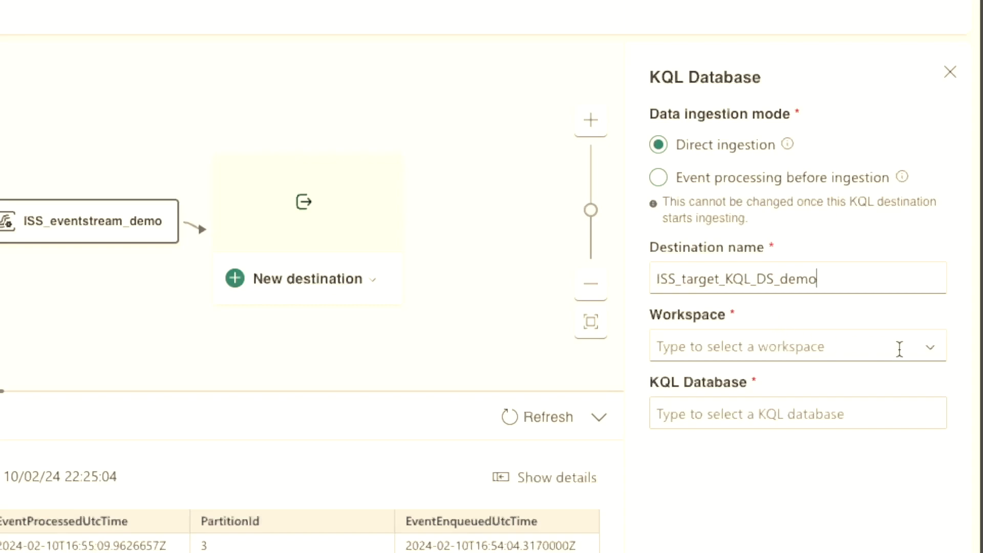
# Set the destination's workspace to Demo_streaming and its KQL database to ISS_streaming_kql_demo_, and proceed to configuring it.
pyautogui.click(930, 348)
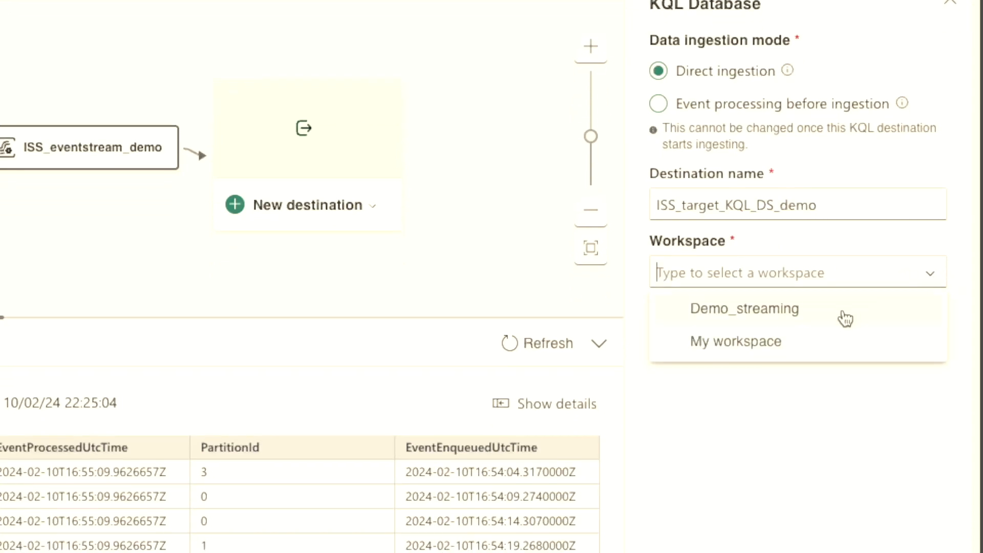
pyautogui.click(841, 312)
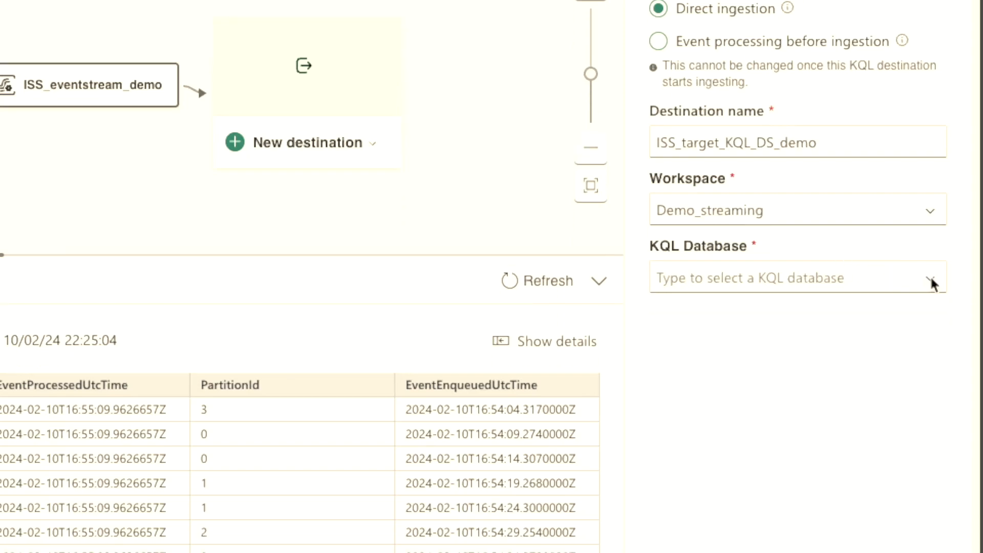
pyautogui.click(930, 278)
pyautogui.click(885, 316)
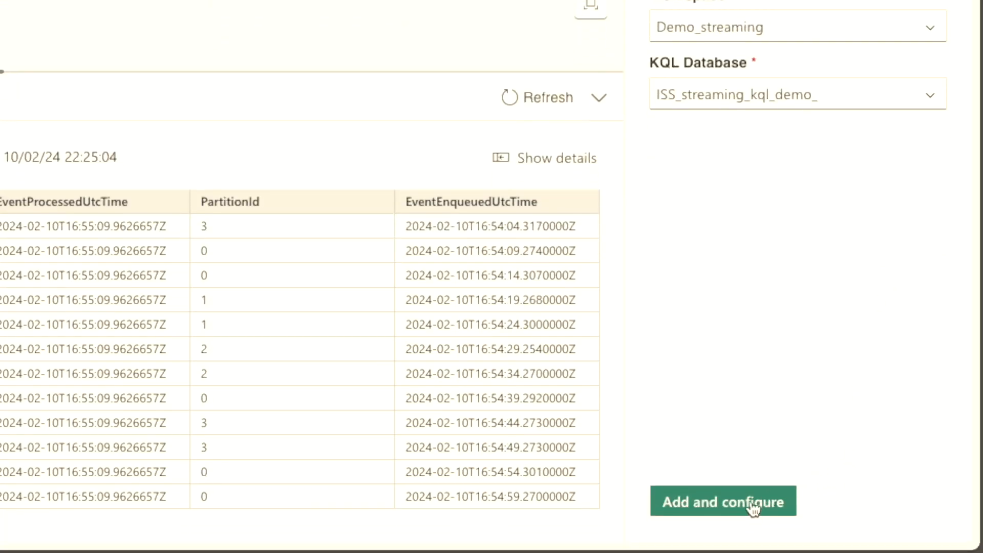
pyautogui.click(752, 507)
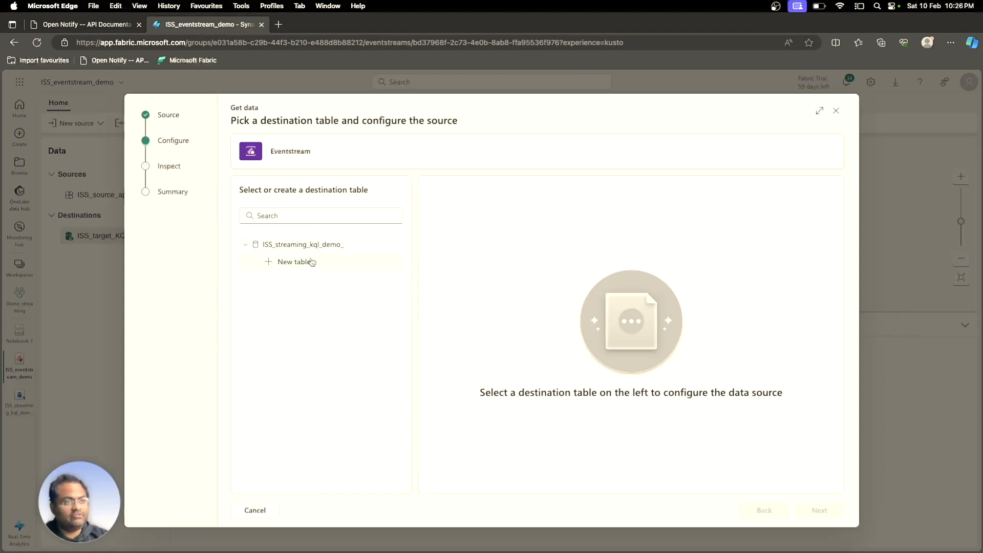
# Create a new destination table named ISS_responses_tbl_demo in ISS_streaming_kql_demo_ and proceed to inspecting the data.
pyautogui.click(307, 261)
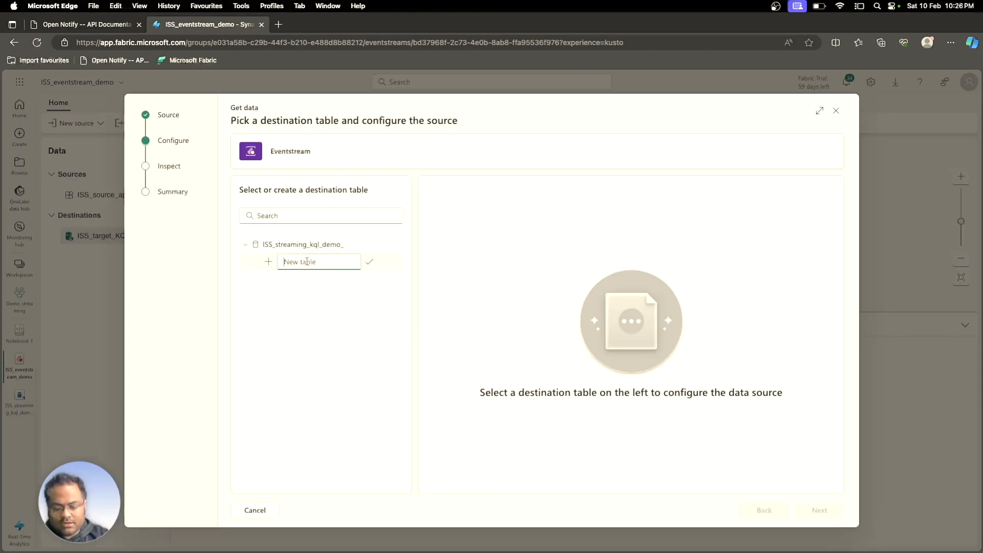
pyautogui.write('ISS_')
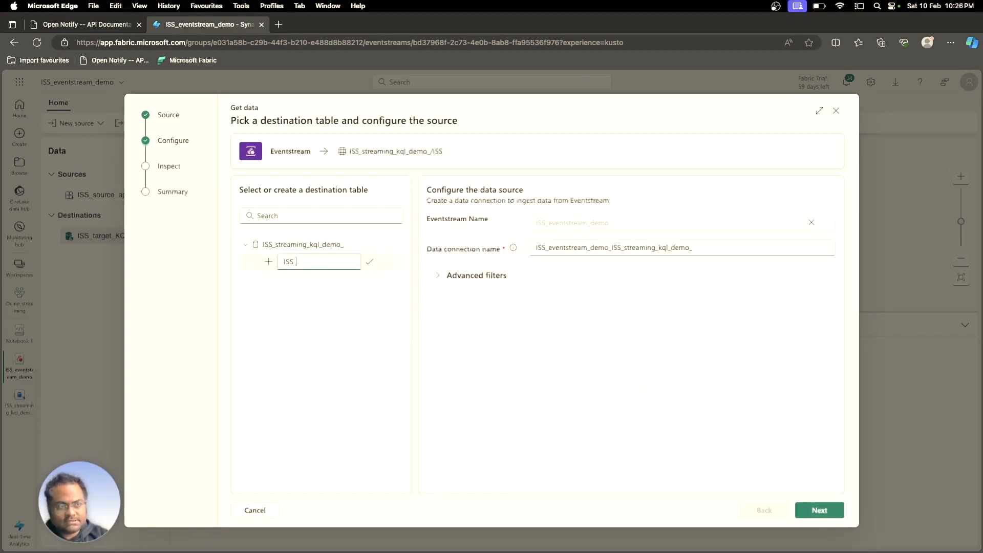
pyautogui.write('responses_demo')
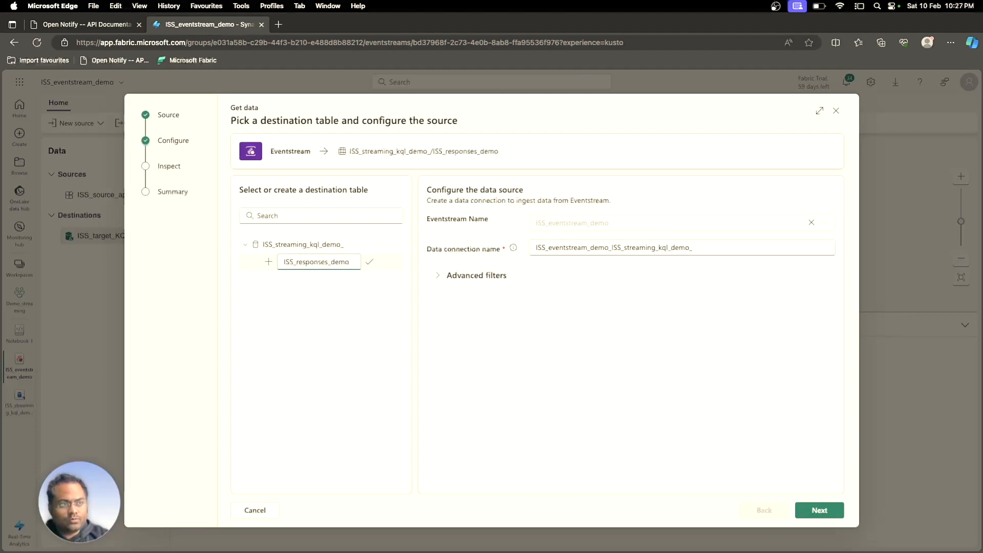
pyautogui.press('BackSpace')
pyautogui.press('BackSpace')
pyautogui.press('BackSpace')
pyautogui.press('BackSpace')
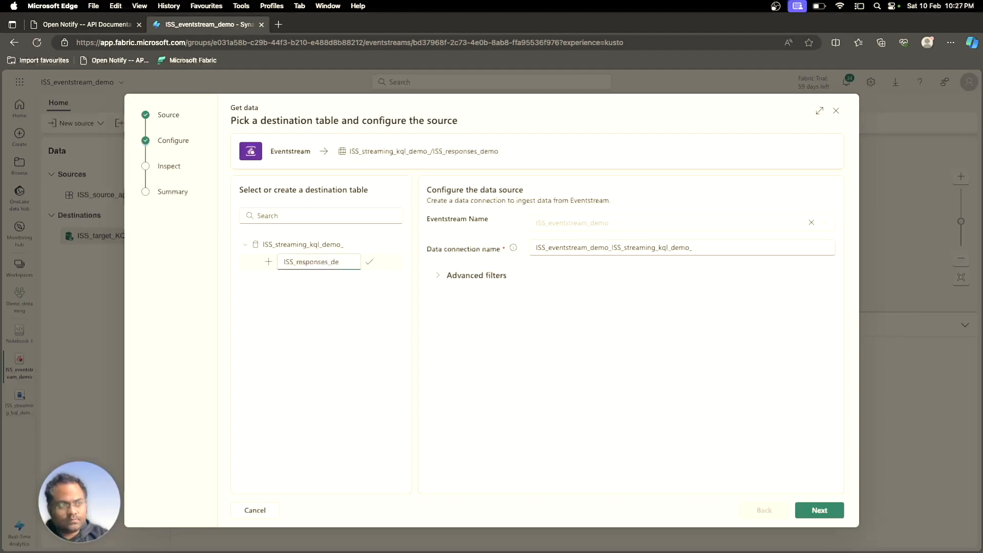
pyautogui.write('tbl_demo')
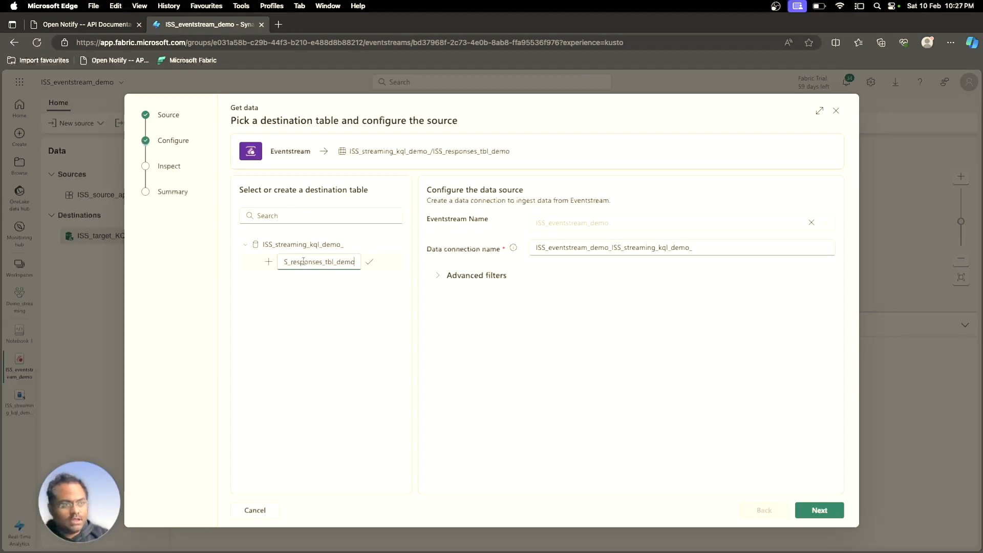
pyautogui.click(328, 261)
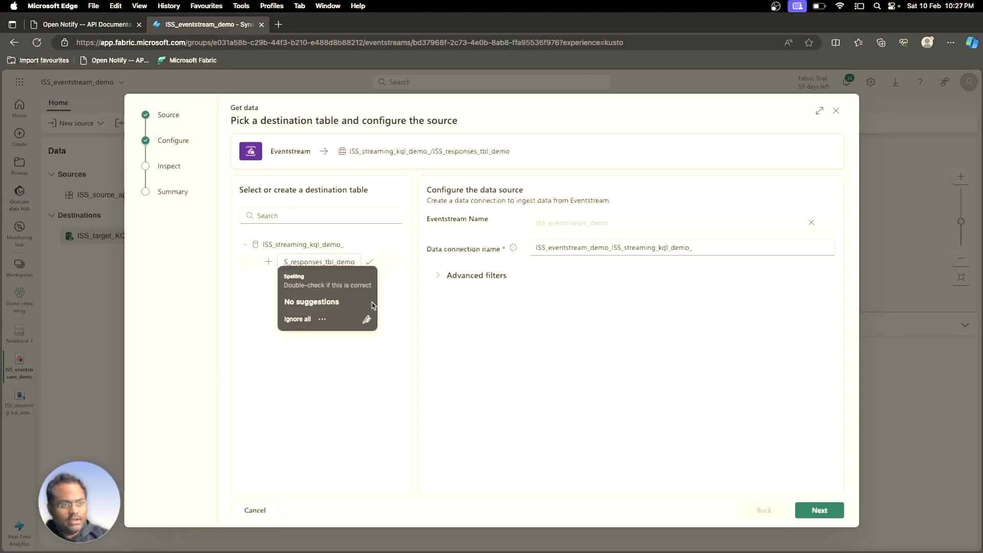
pyautogui.press('Left')
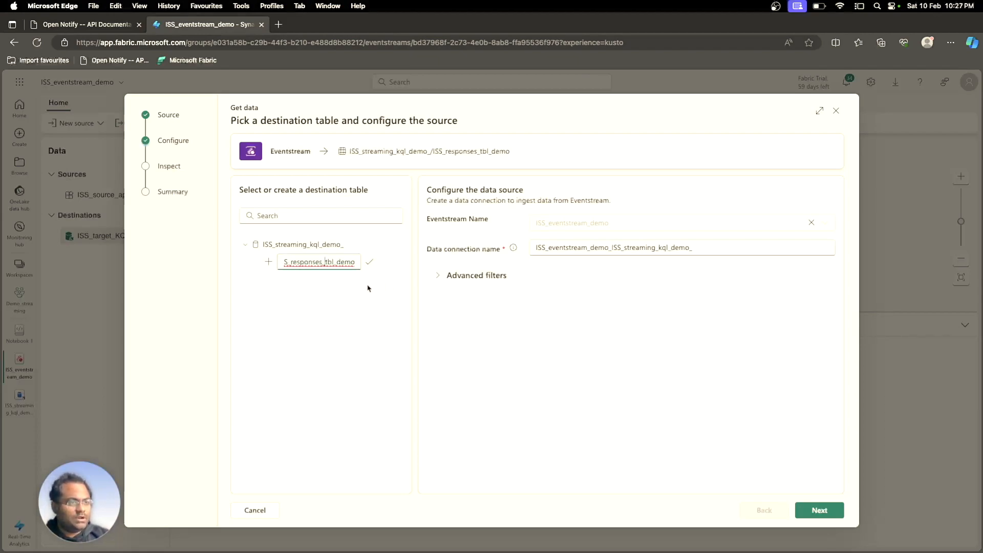
pyautogui.click(379, 305)
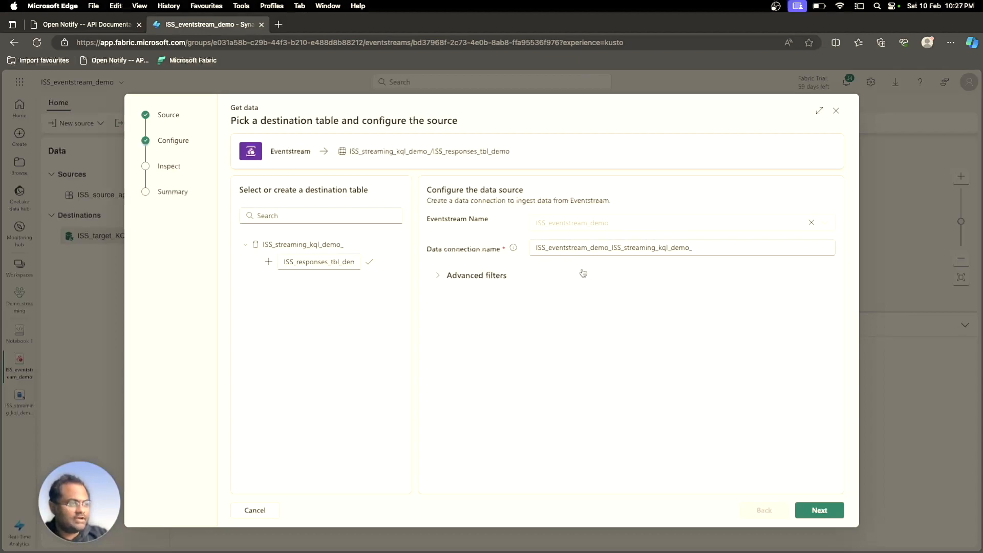
pyautogui.click(820, 510)
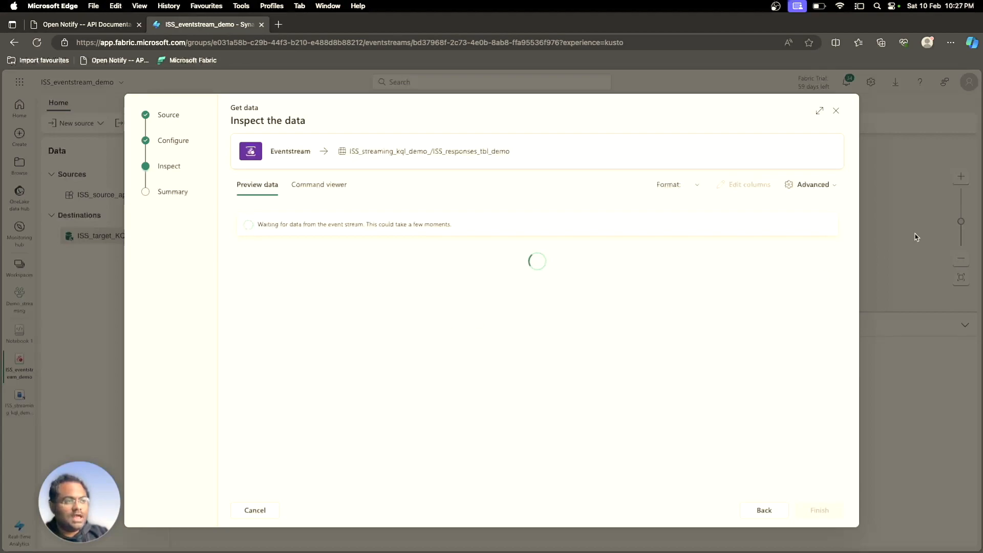
# Set the nested levels to 2 for the JSON data and widen the iss_position_longitude column in the preview.
pyautogui.click(697, 190)
pyautogui.click(692, 203)
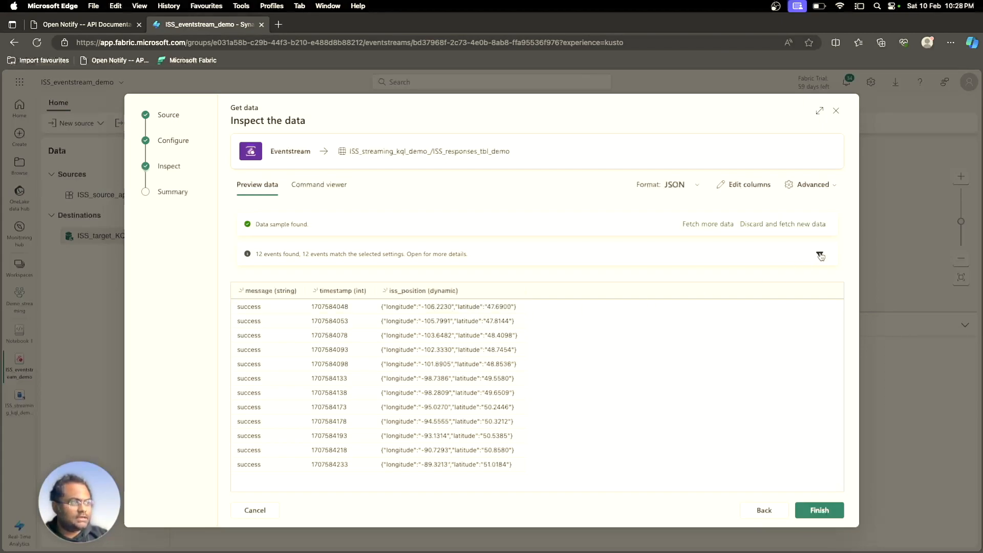
pyautogui.click(833, 187)
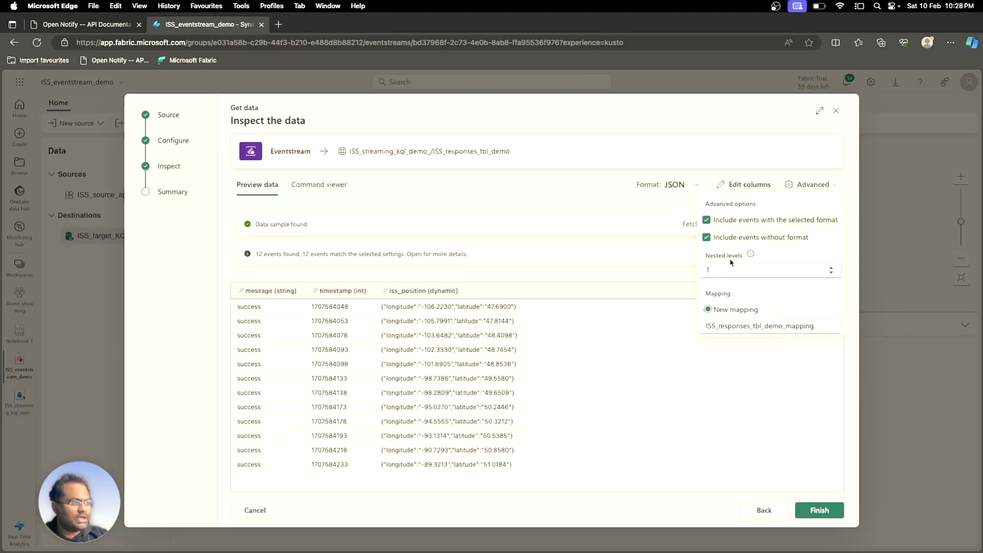
pyautogui.click(830, 267)
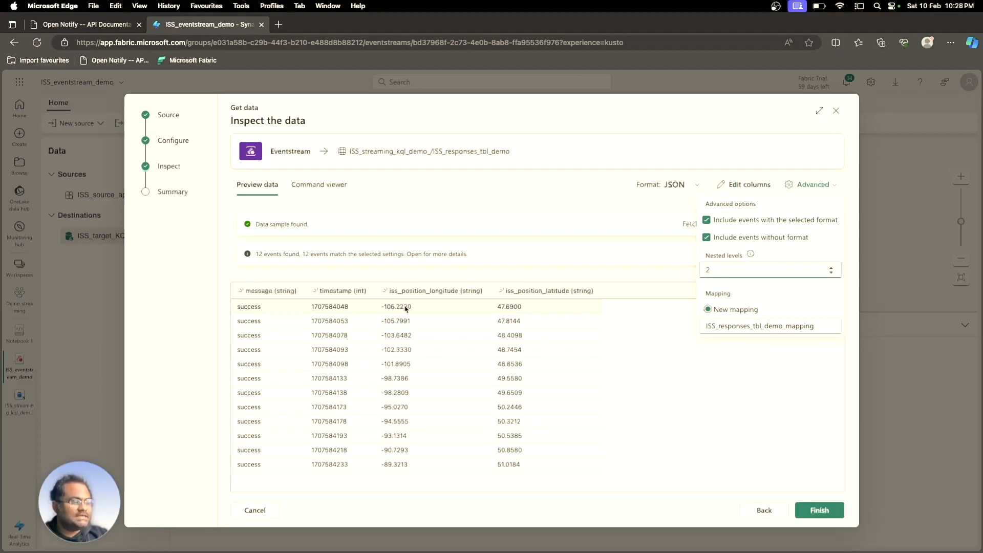
pyautogui.moveTo(490, 293); pyautogui.dragTo(498, 292)
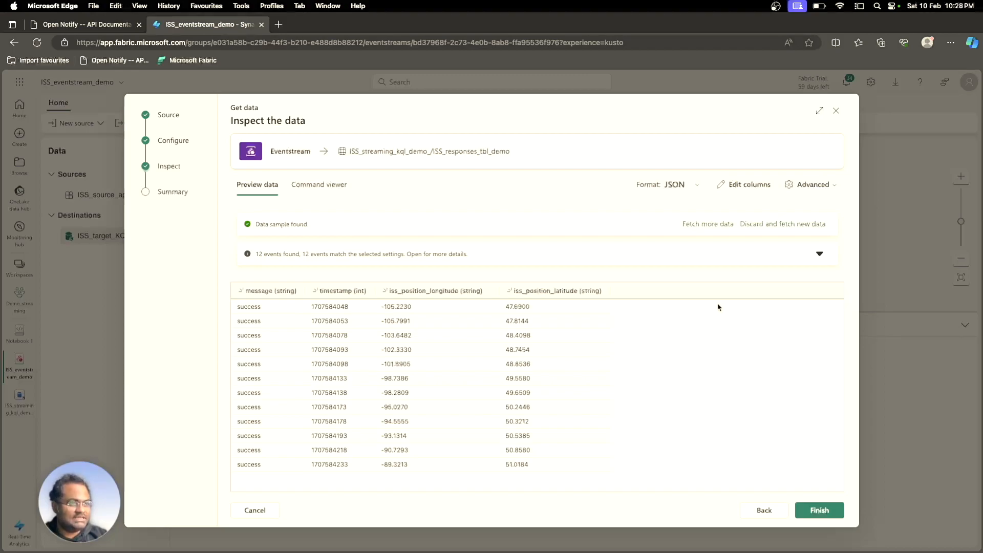
# Finish the ingestion setup without cancelling it, and close the summary once the data connection is created.
pyautogui.click(819, 510)
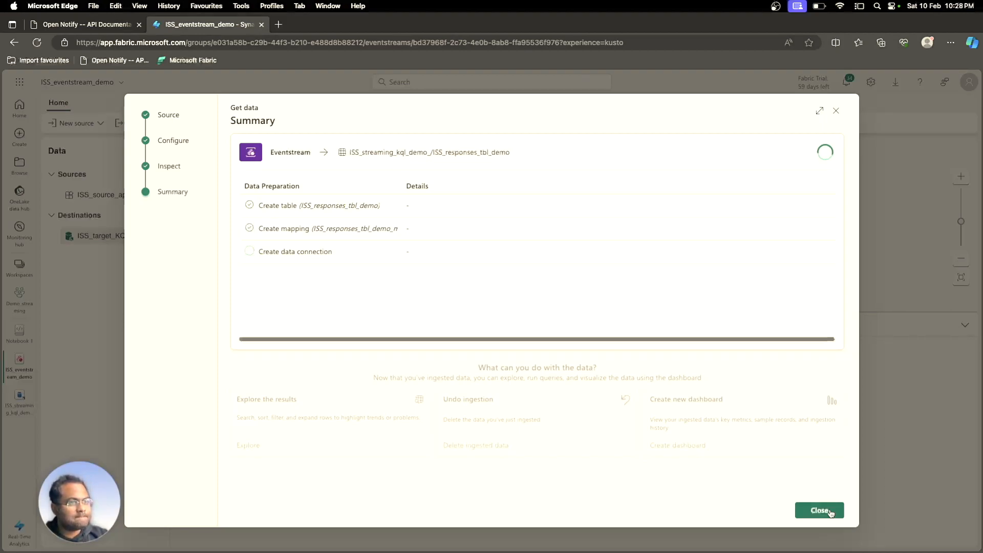
pyautogui.click(829, 512)
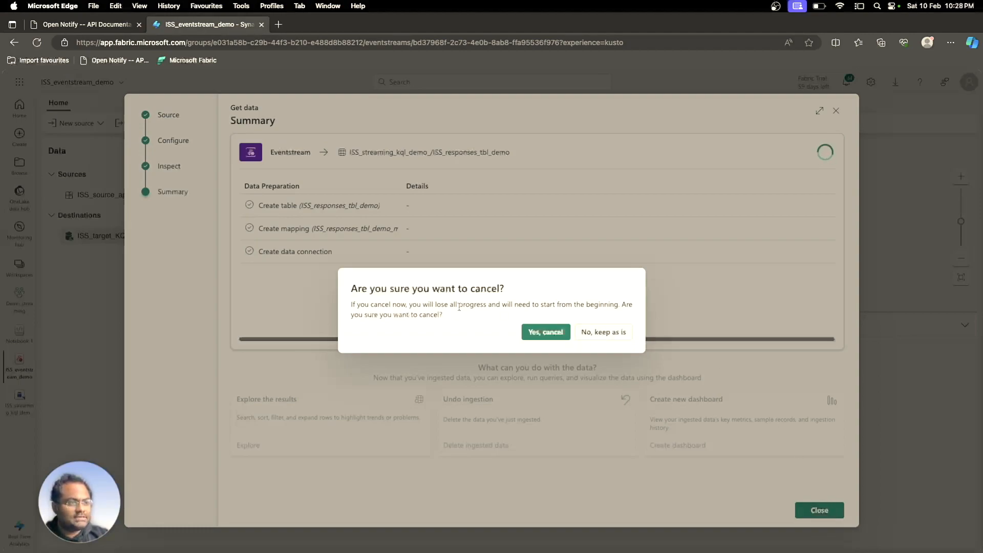
pyautogui.click(613, 335)
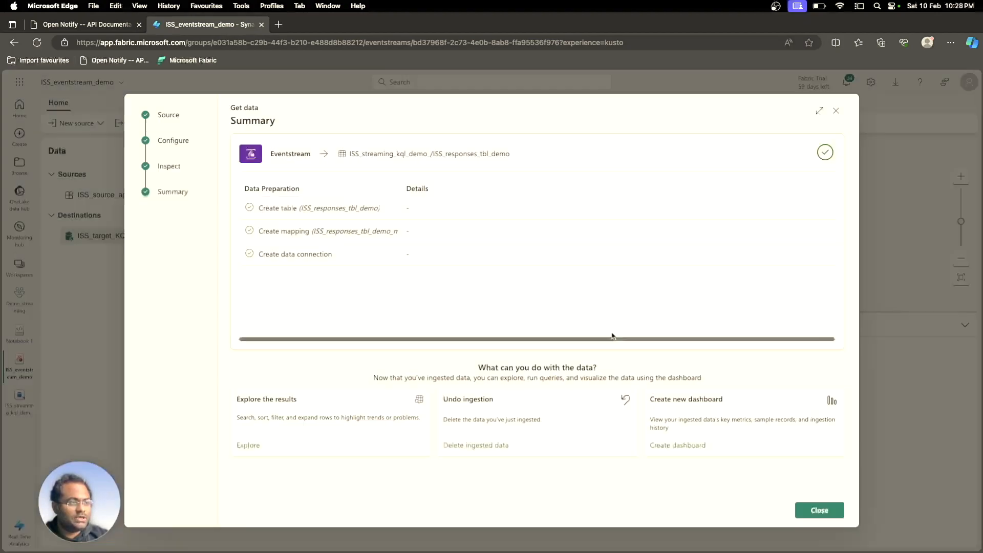
pyautogui.click(827, 517)
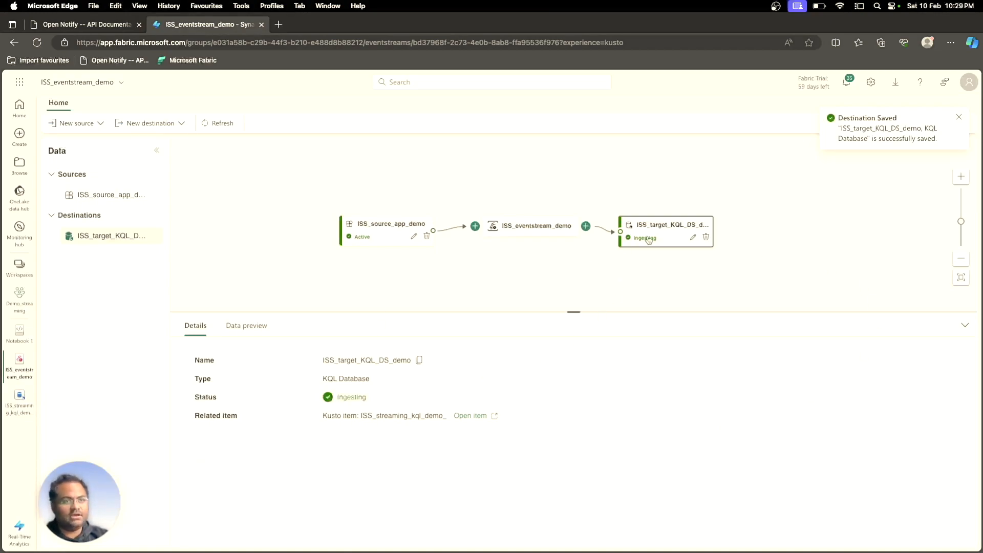
# Open the ISS_streaming_kql_demo_ database from the Demo_streaming workspace.
pyautogui.click(18, 265)
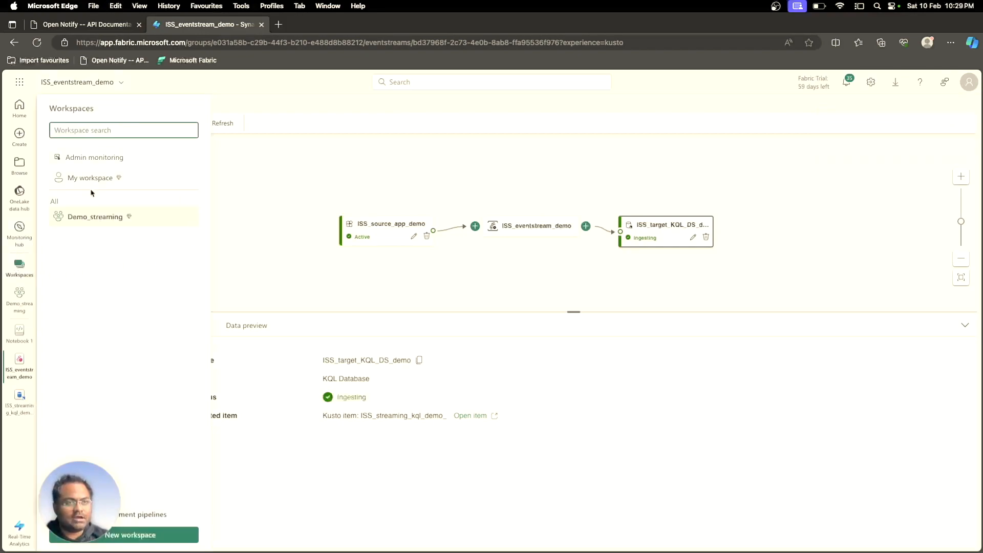
pyautogui.click(104, 219)
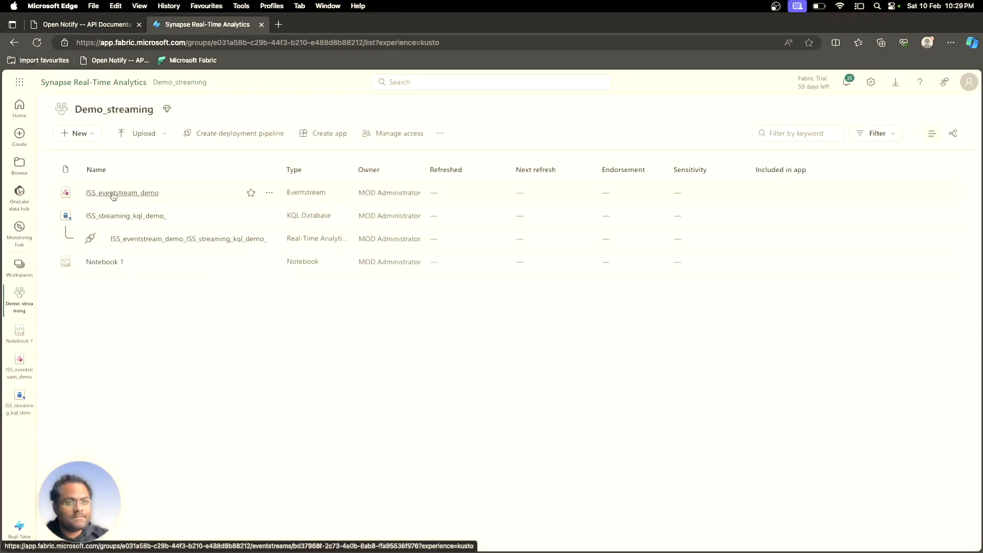
pyautogui.click(115, 217)
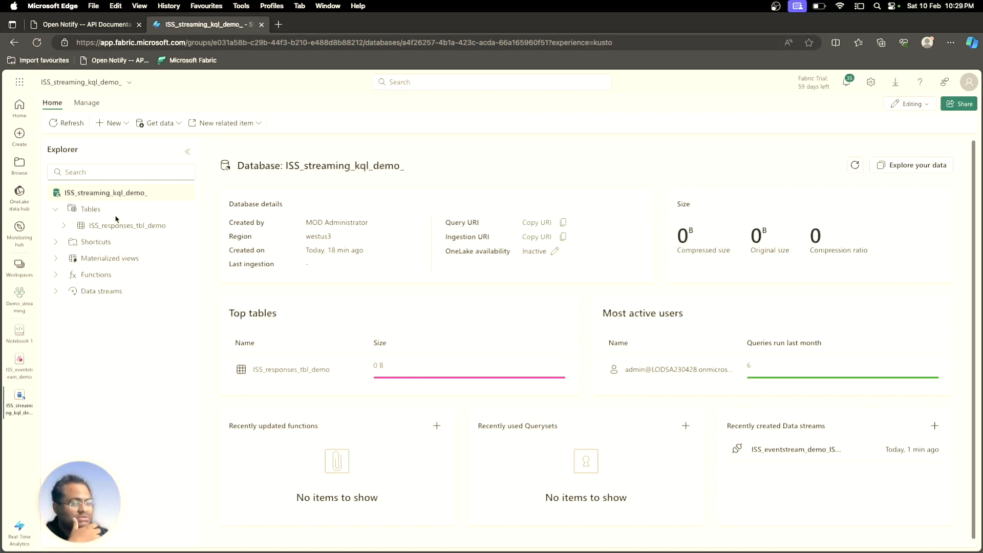
# Query ISS_responses_tbl_demo for the records ingested in the last 24 hours and look over the sample queries.
pyautogui.click(186, 226)
pyautogui.moveTo(264, 247)
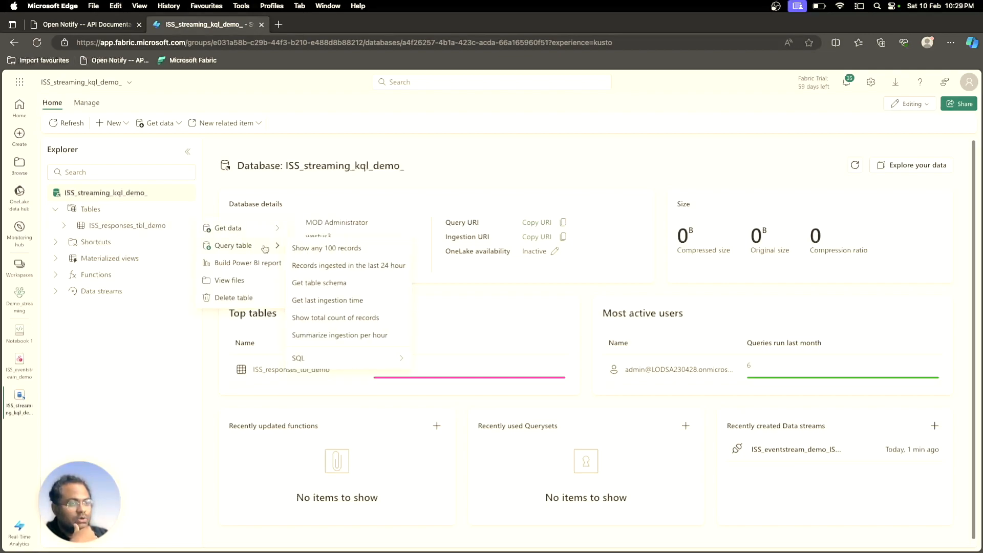
pyautogui.click(311, 266)
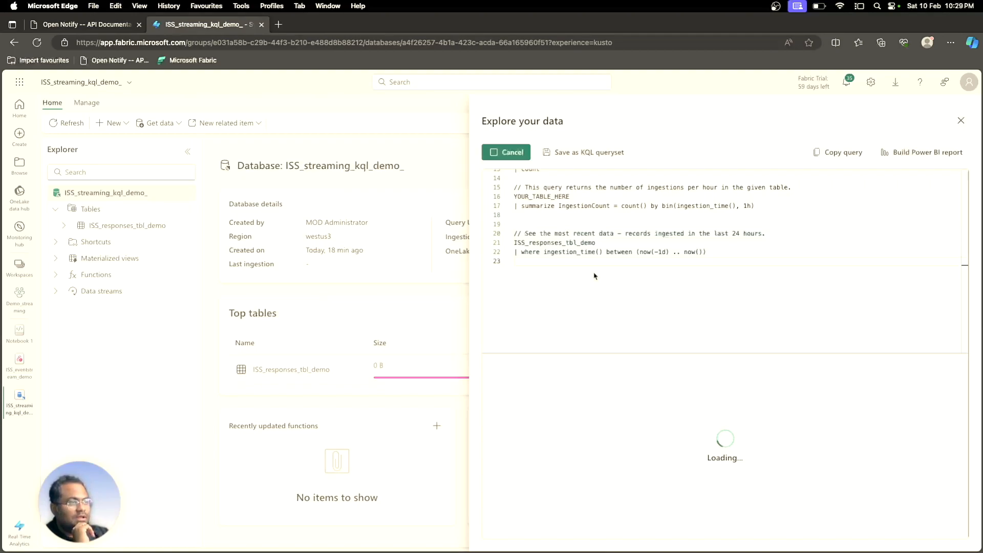
pyautogui.scroll(3, 594, 274)
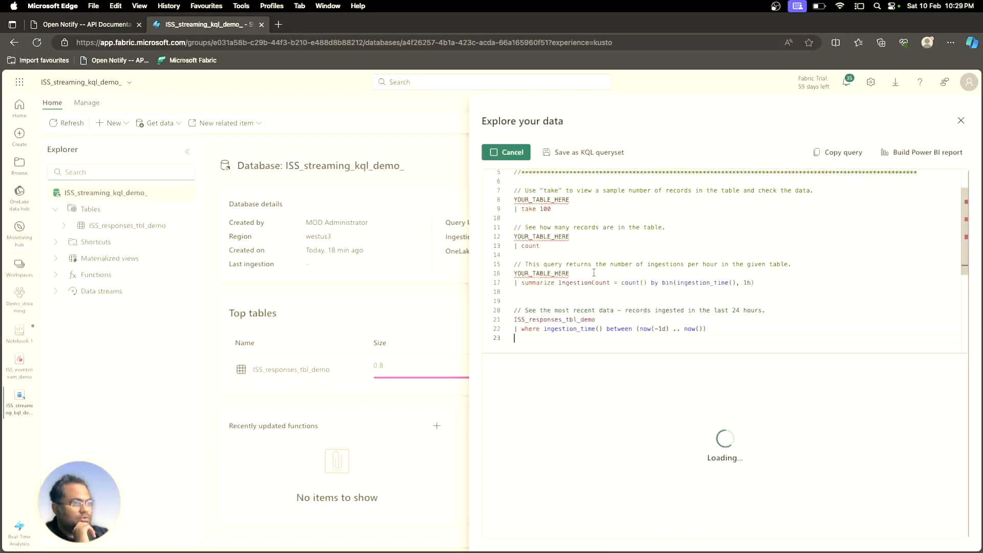
pyautogui.moveTo(515, 198)
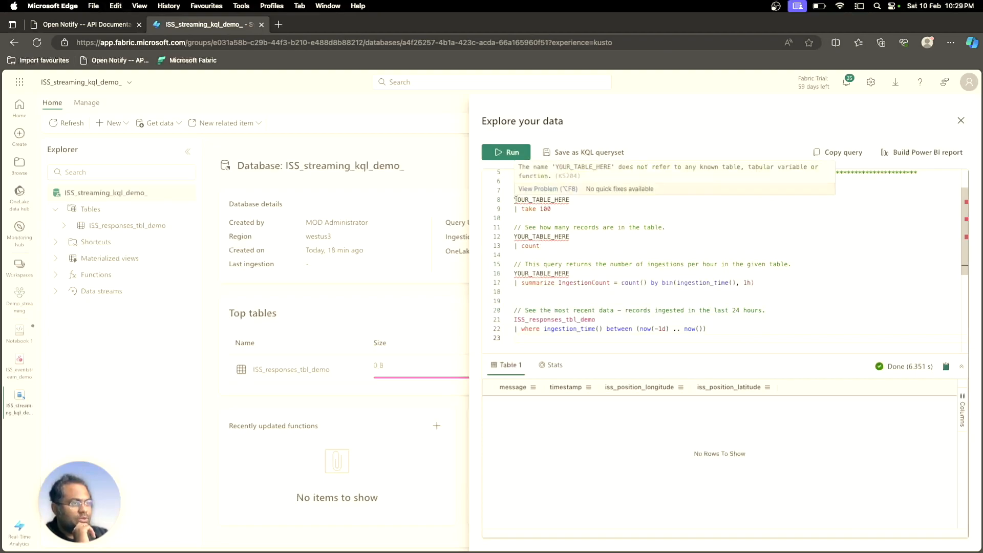
# Replace the table placeholder in the sample "take 100" query with ISS_responses_tbl_demo.
pyautogui.doubleClick(569, 199)
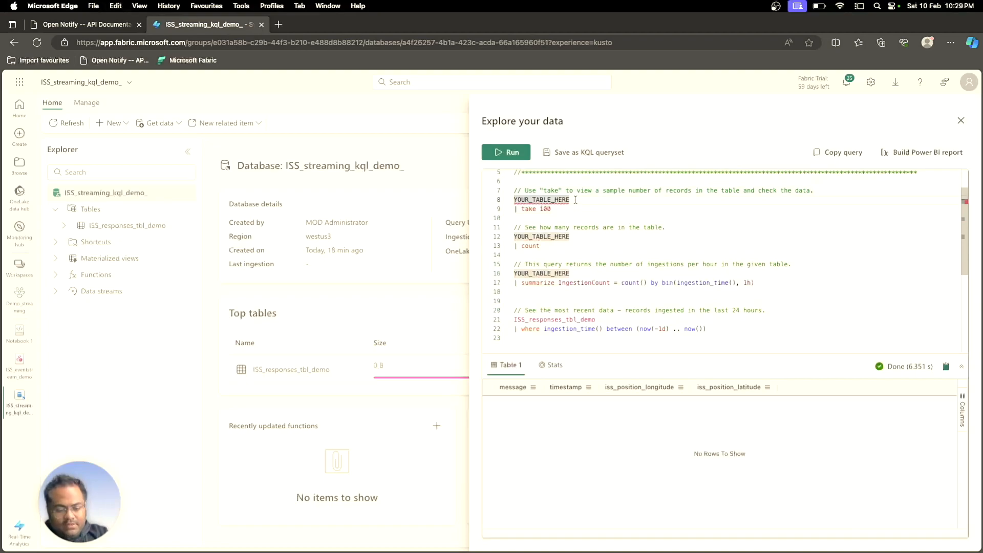
pyautogui.click(574, 199)
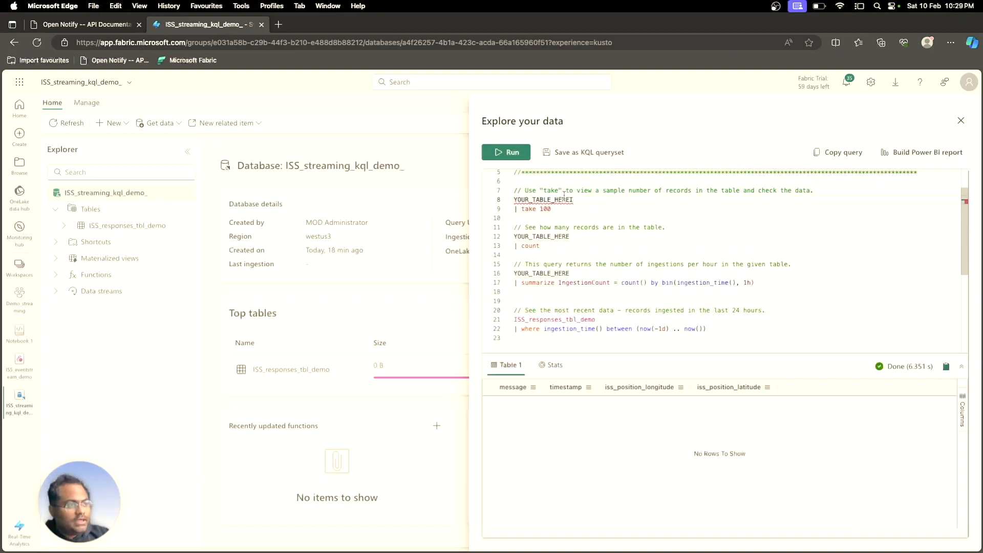
pyautogui.moveTo(572, 200); pyautogui.dragTo(510, 202)
pyautogui.write('1')
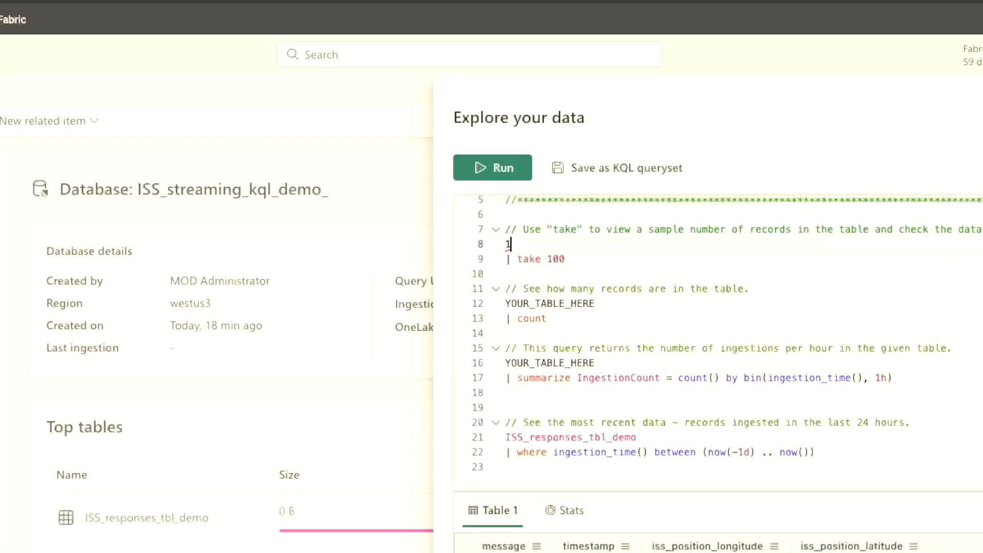
pyautogui.press('BackSpace')
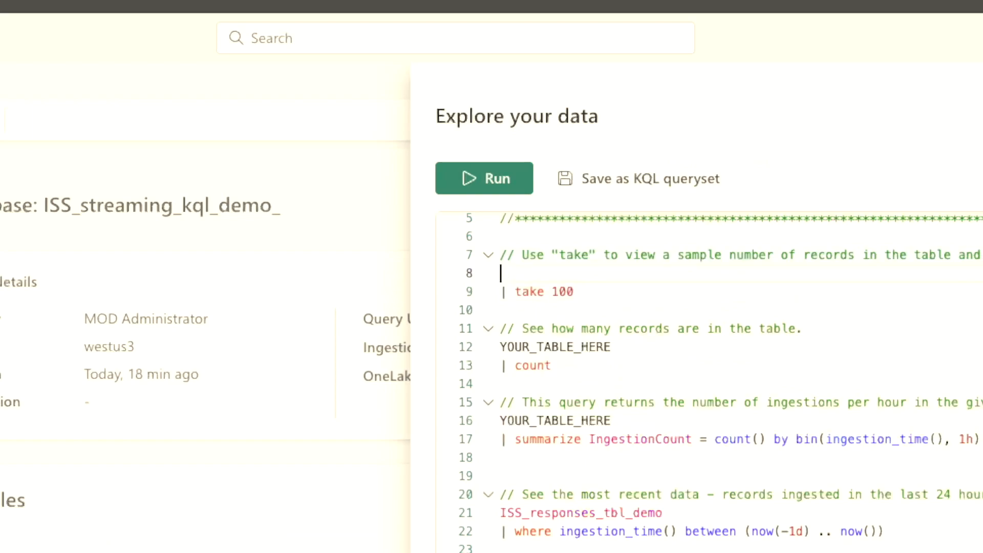
pyautogui.write('I')
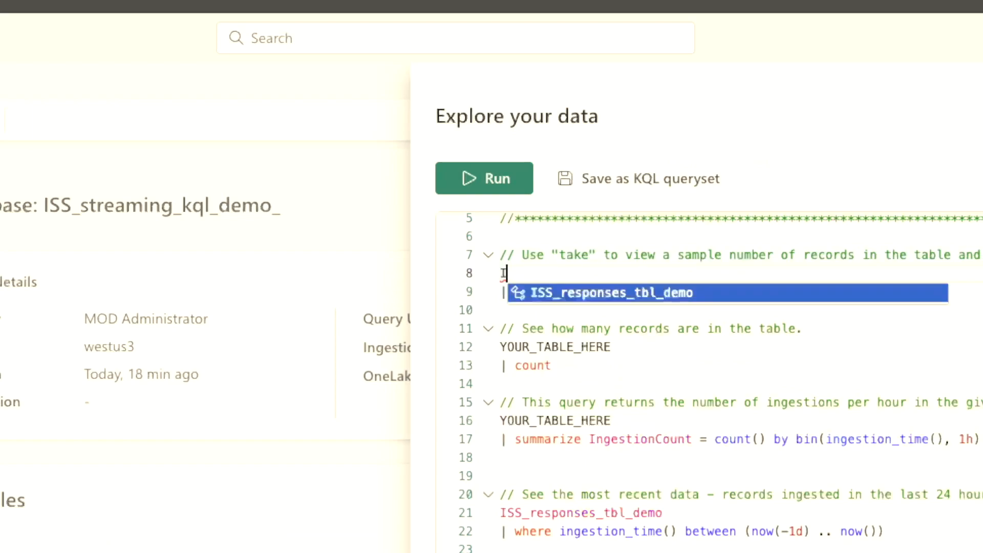
pyautogui.press('Tab')
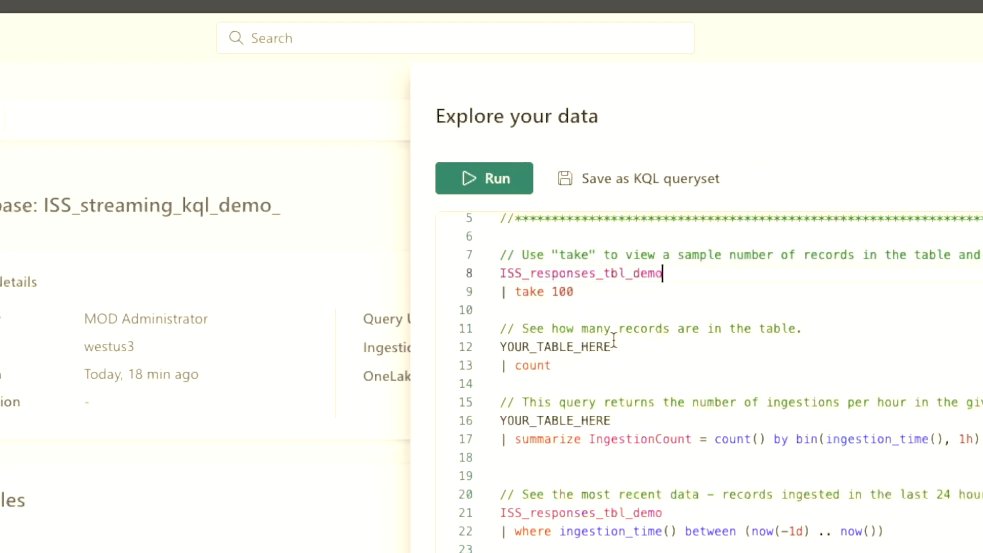
# Replace the table placeholders in the record count and ingestions-per-hour queries with ISS_responses_tbl_demo.
pyautogui.moveTo(610, 346); pyautogui.dragTo(500, 345)
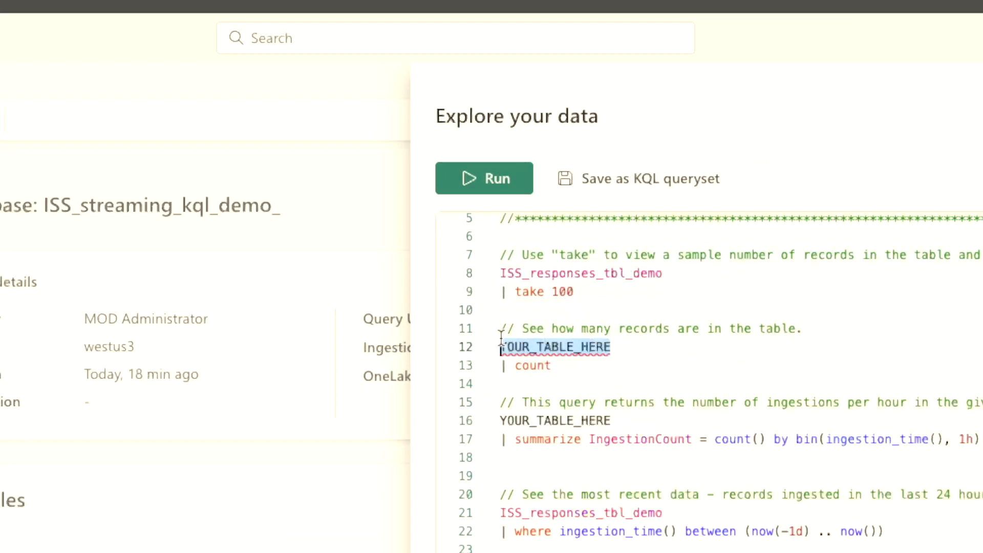
pyautogui.write('I')
pyautogui.press('Tab')
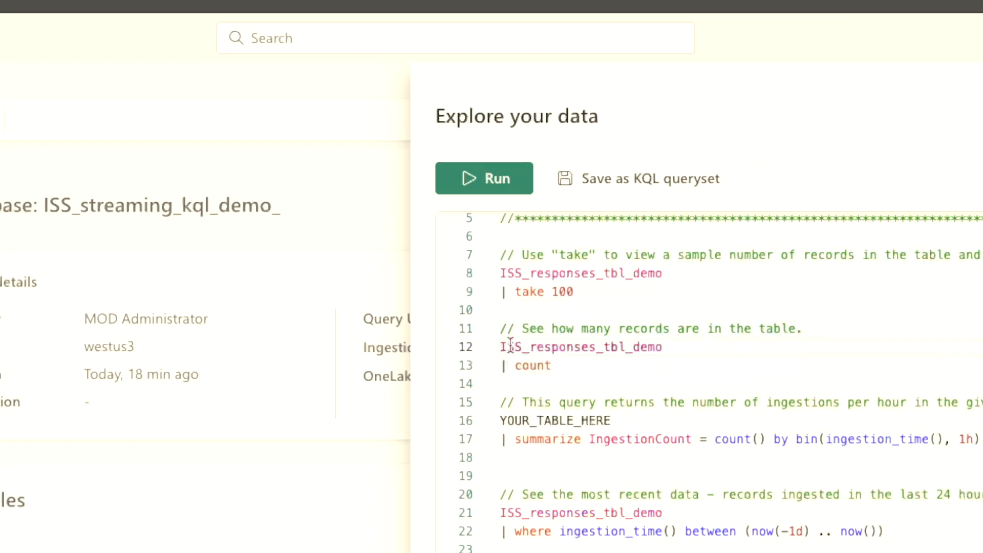
pyautogui.moveTo(613, 420); pyautogui.dragTo(491, 419)
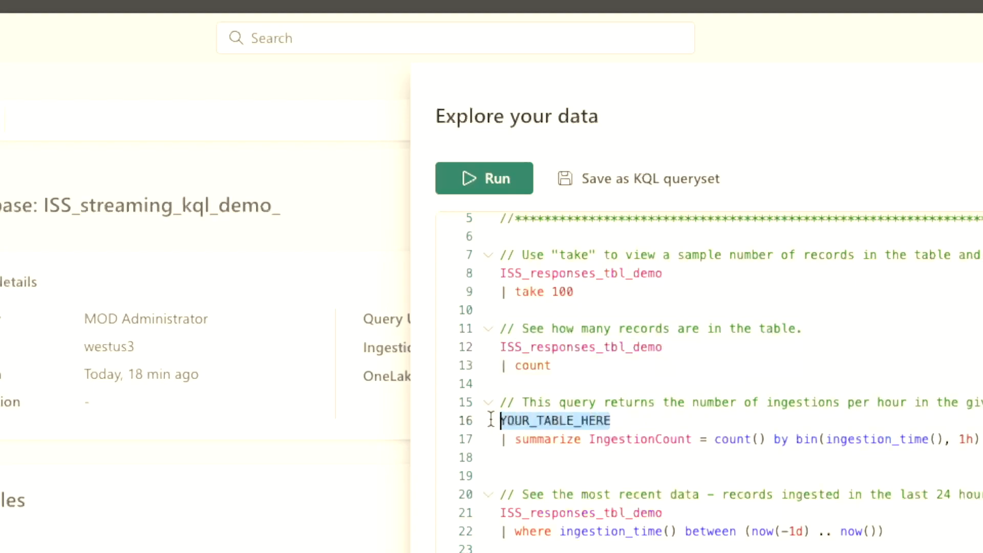
pyautogui.write('I')
pyautogui.press('Tab')
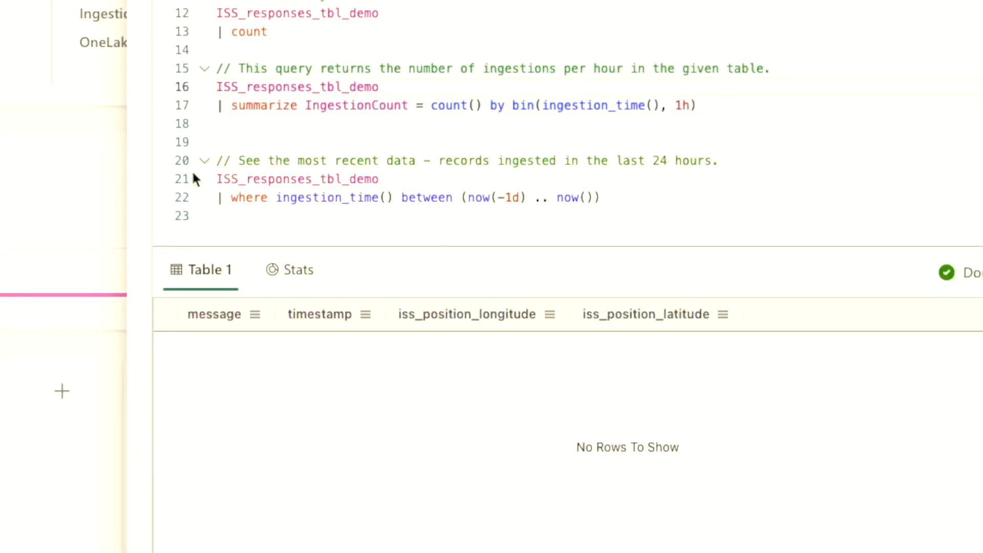
# Run the ingestions-per-hour query and inspect the details of its result row.
pyautogui.click(493, 279)
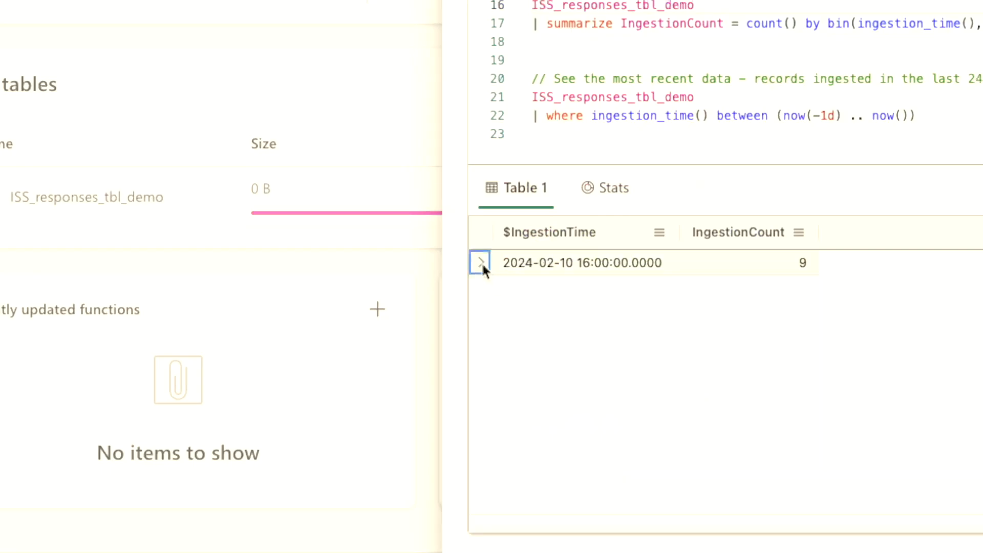
pyautogui.click(481, 262)
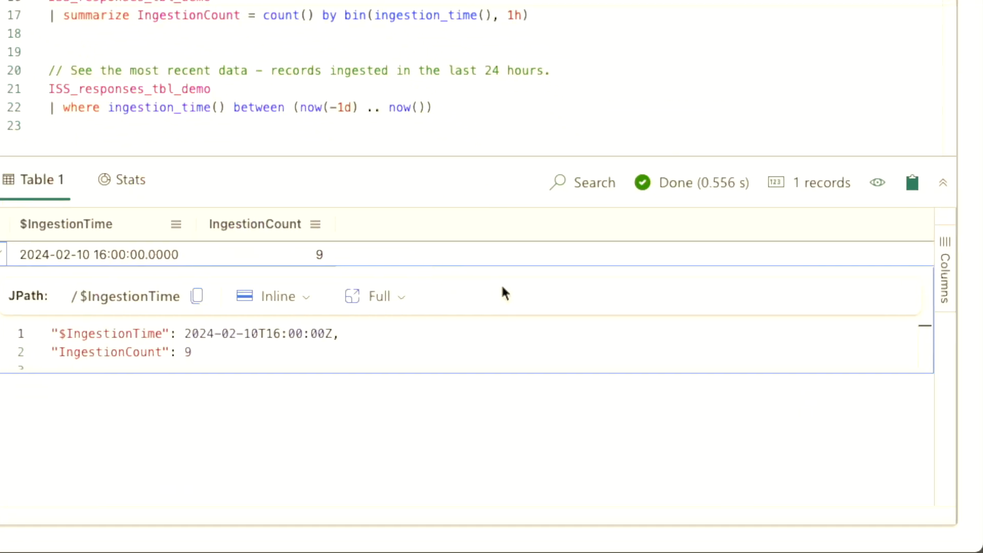
pyautogui.click(253, 233)
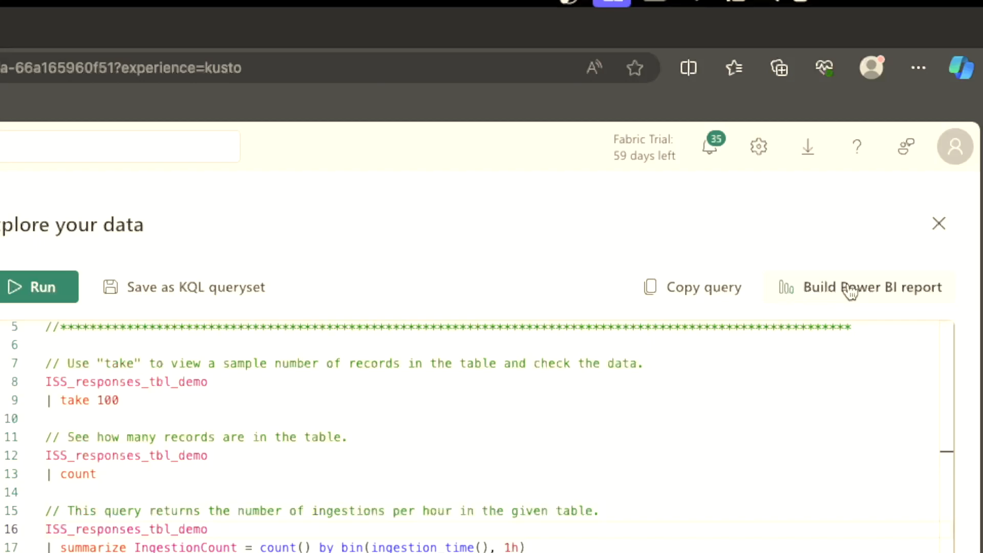
# Build a Power BI report from the query result with a table of $IngestionTime and IngestionCount.
pyautogui.click(852, 292)
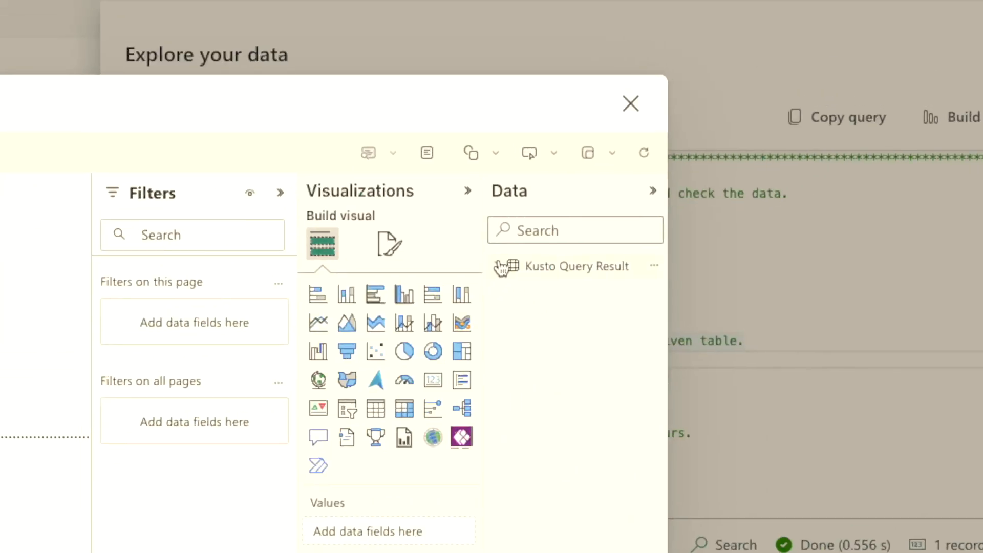
pyautogui.click(497, 266)
pyautogui.click(528, 291)
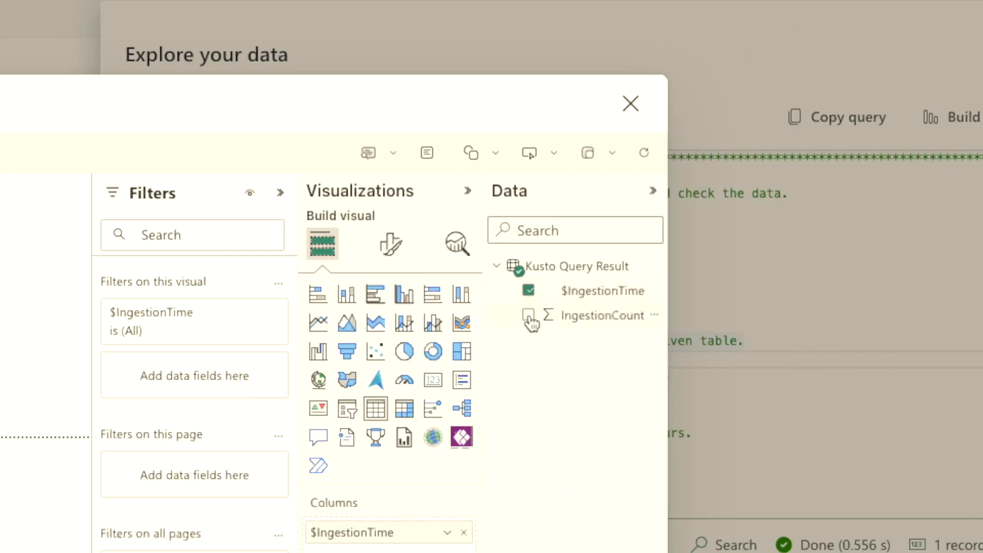
pyautogui.click(528, 316)
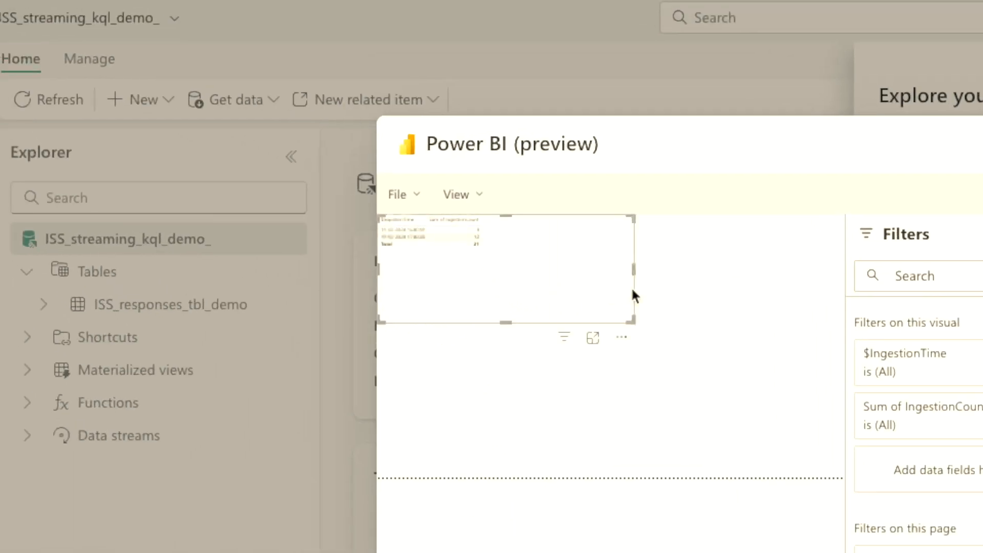
# Move the ingestion table visual into the canvas, convert it to a clustered bar chart, and switch it to a stacked bar chart.
pyautogui.moveTo(542, 281); pyautogui.dragTo(610, 321)
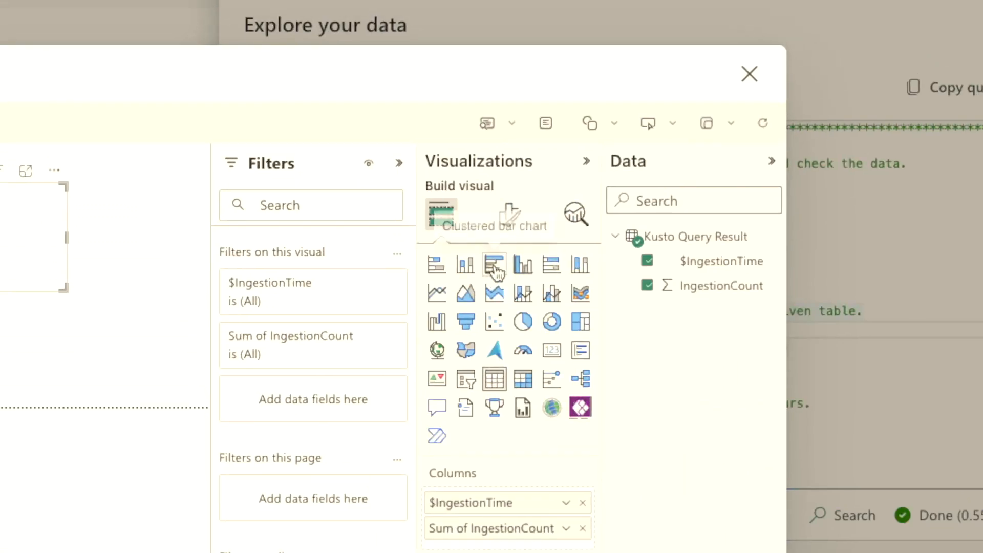
pyautogui.click(494, 265)
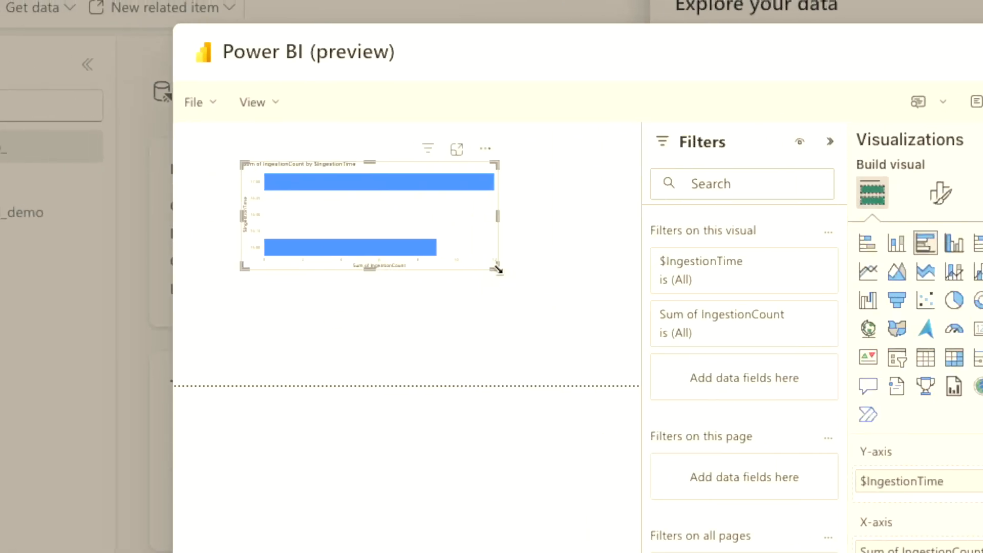
pyautogui.moveTo(67, 287); pyautogui.dragTo(151, 413)
pyautogui.moveTo(580, 385); pyautogui.dragTo(587, 343)
pyautogui.click(871, 248)
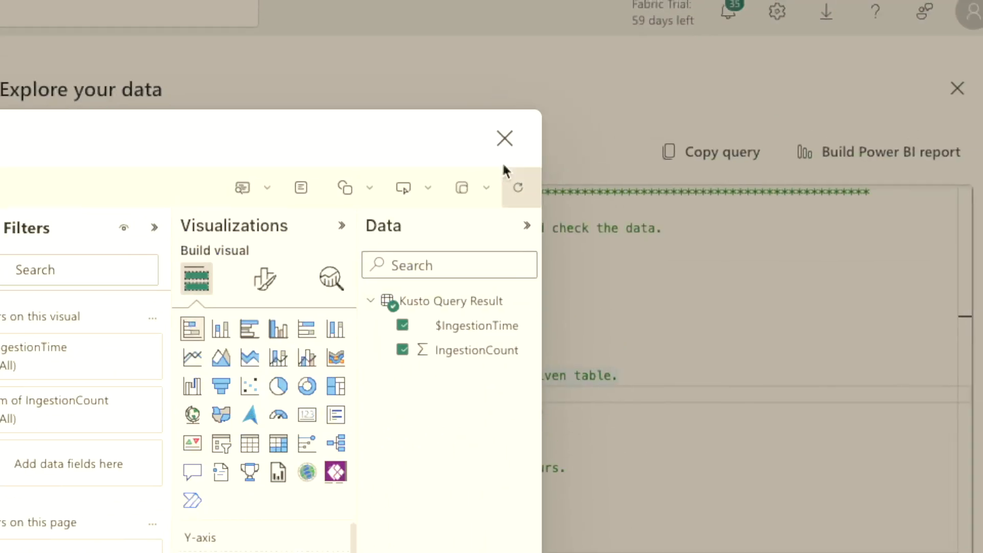
# Close the report preview and data explorer, and start a Power BI report from ISS_responses_tbl_demo with its fields listed.
pyautogui.click(735, 19)
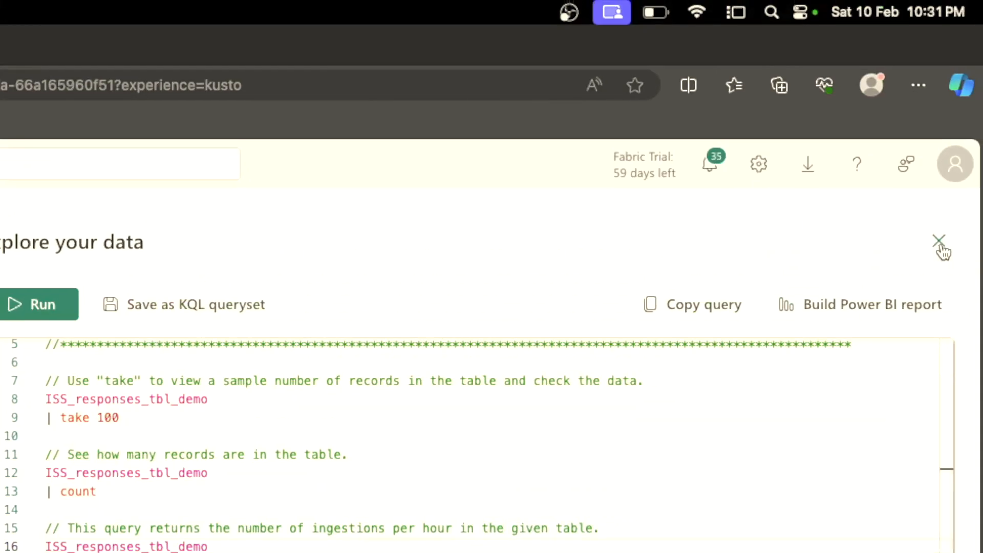
pyautogui.click(939, 240)
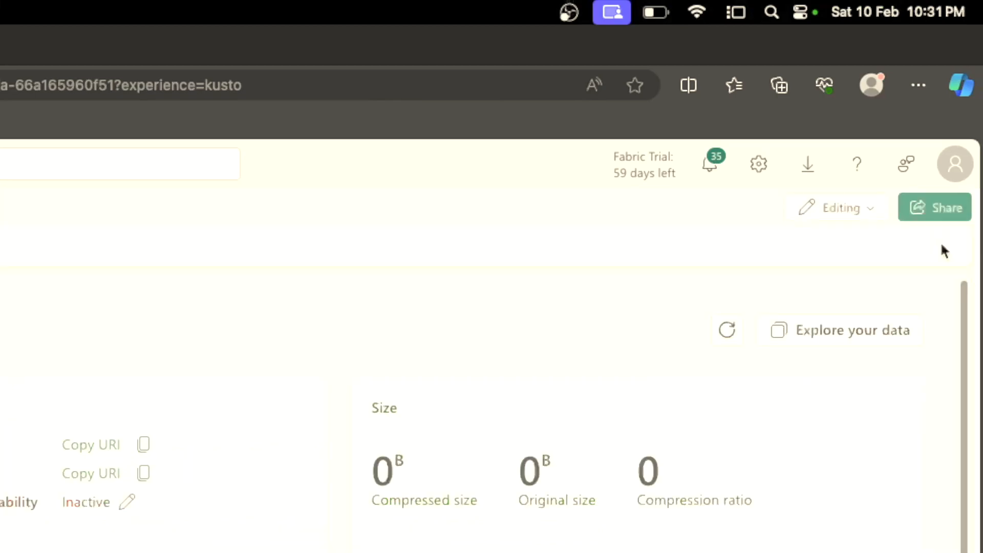
pyautogui.click(124, 271)
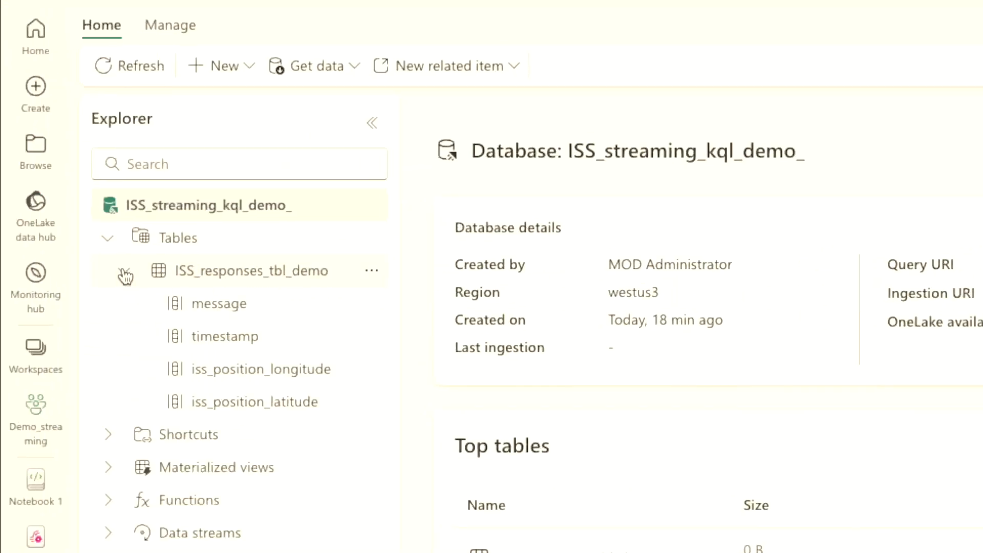
pyautogui.click(371, 271)
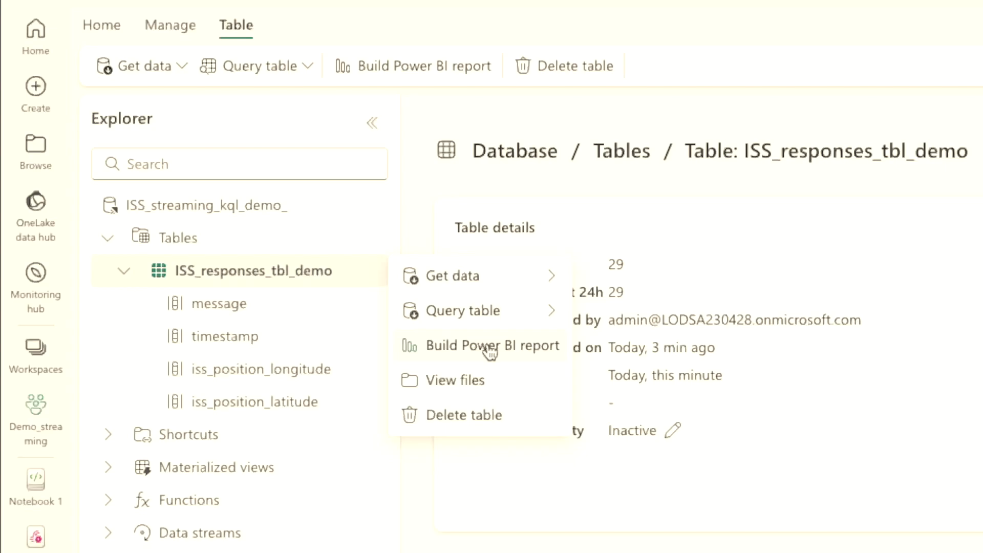
pyautogui.click(489, 351)
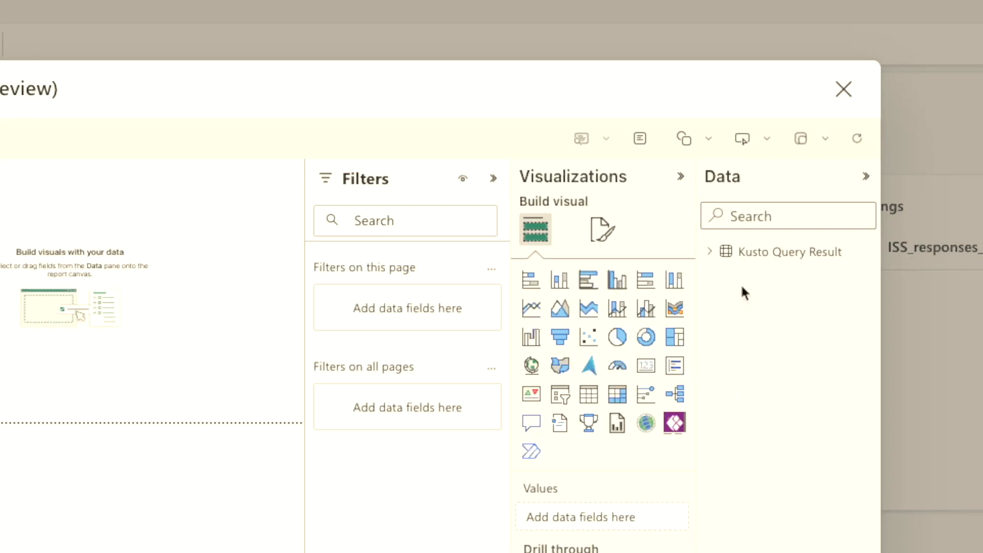
pyautogui.click(722, 251)
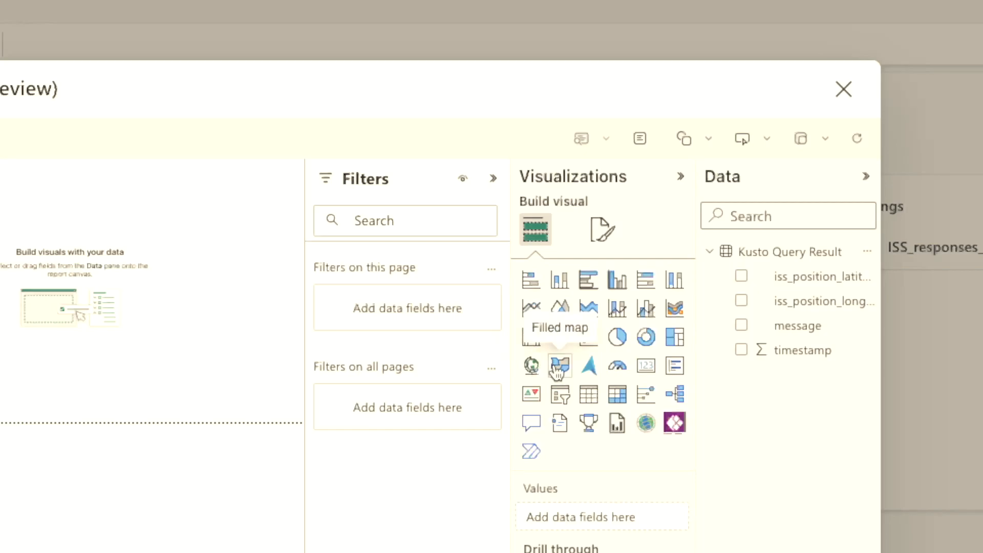
# Add a map visual with iss_position_latitude and iss_position_longitude as its coordinates, and enlarge it to fill most of the report page.
pyautogui.click(528, 368)
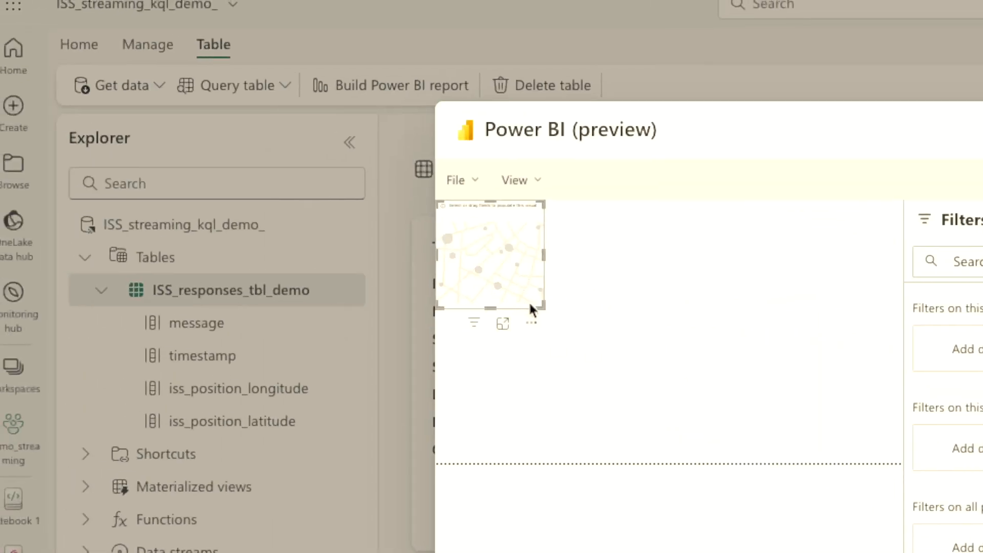
pyautogui.moveTo(544, 307); pyautogui.dragTo(773, 386)
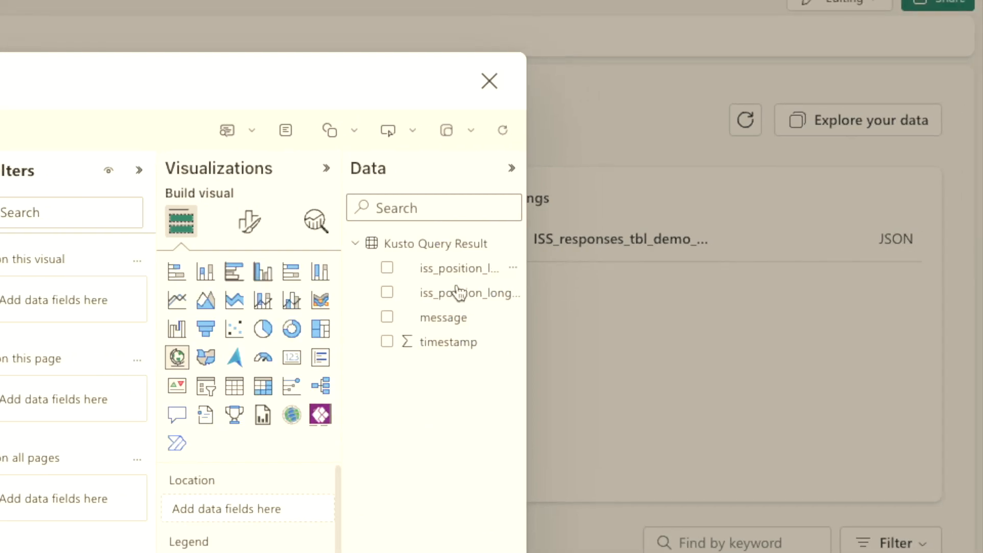
pyautogui.moveTo(458, 269); pyautogui.dragTo(267, 534)
pyautogui.moveTo(451, 328); pyautogui.dragTo(455, 420)
pyautogui.moveTo(674, 53); pyautogui.dragTo(485, 447)
pyautogui.moveTo(484, 346); pyautogui.dragTo(482, 349)
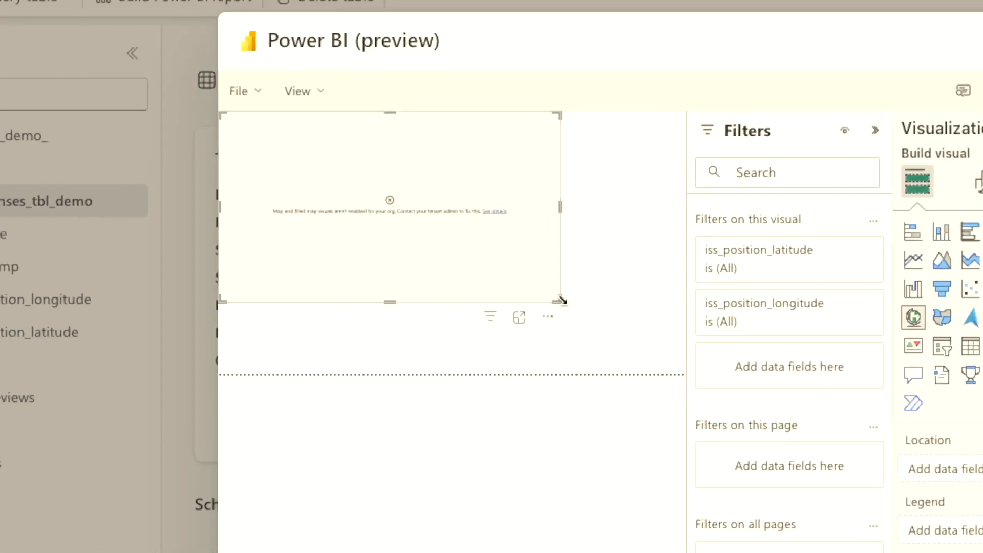
pyautogui.moveTo(561, 301); pyautogui.dragTo(680, 355)
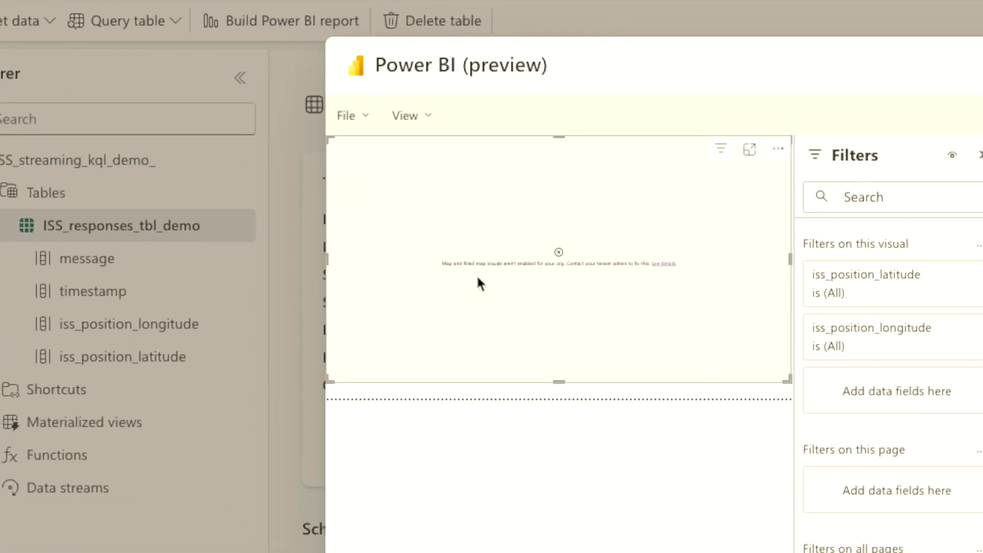
# Check the details of the map visual's error, and try the filled map, ArcGIS map and line chart types instead.
pyautogui.click(659, 264)
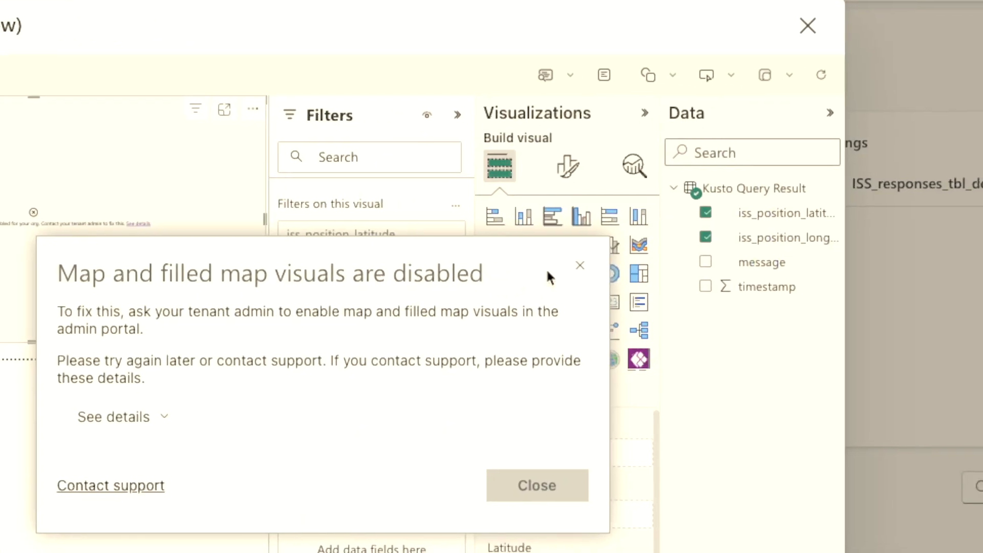
pyautogui.click(582, 267)
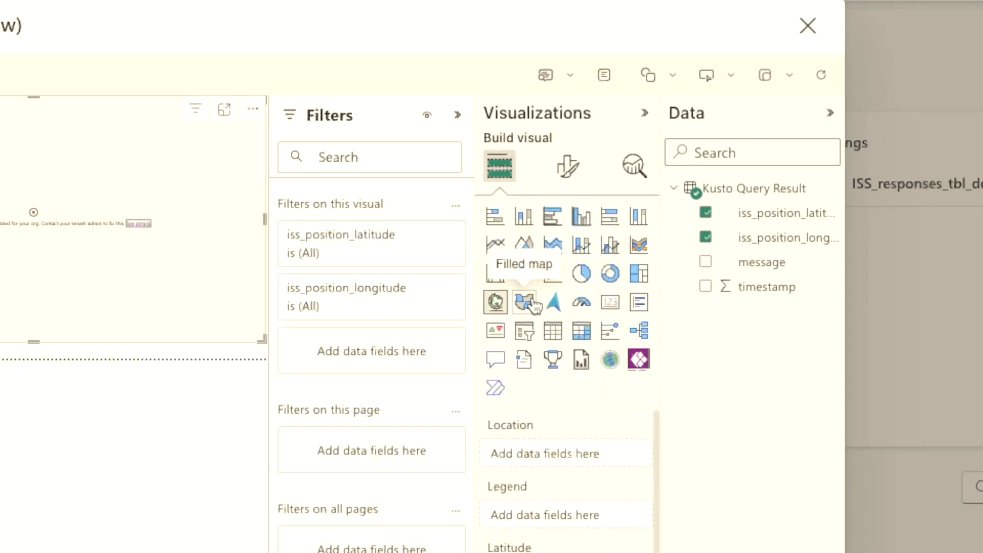
pyautogui.click(533, 310)
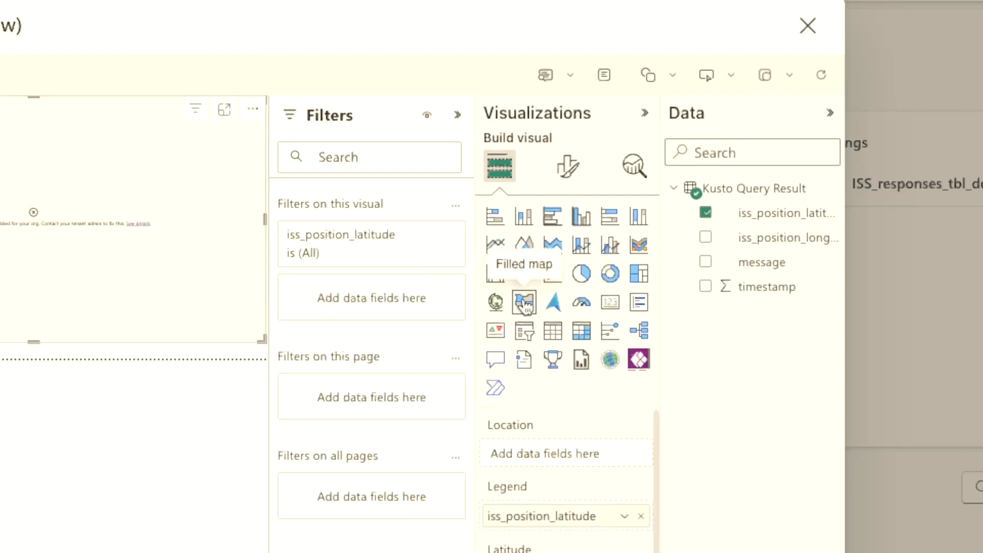
pyautogui.click(524, 303)
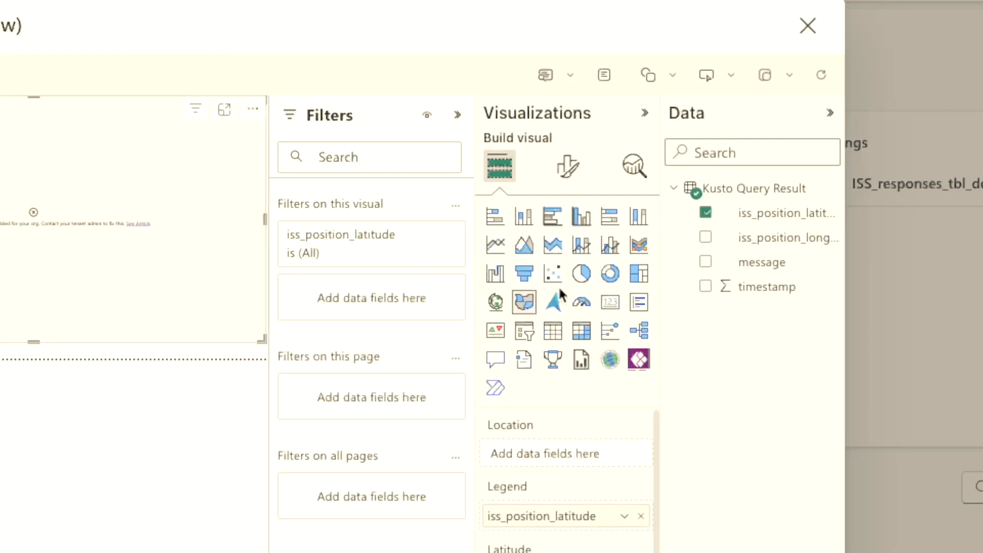
pyautogui.click(614, 361)
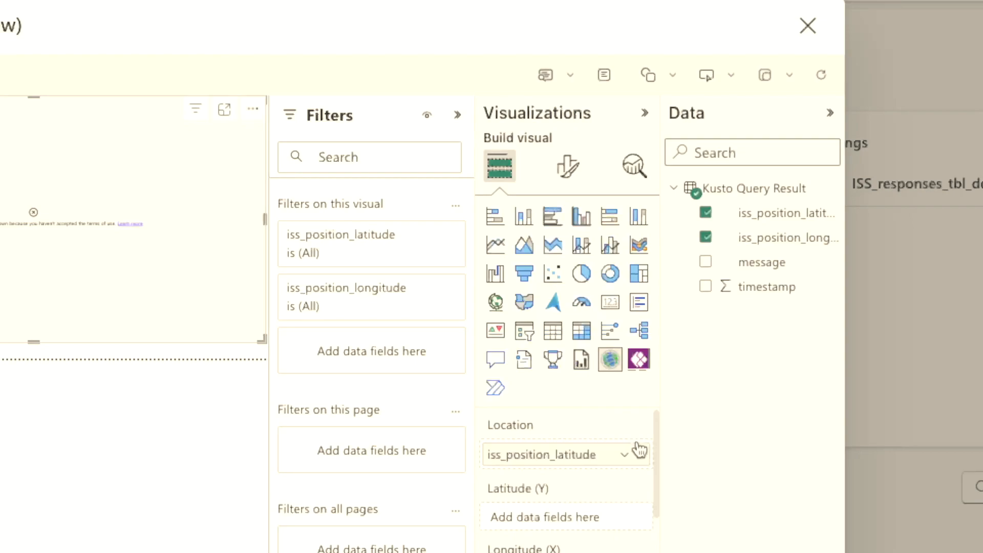
pyautogui.click(504, 249)
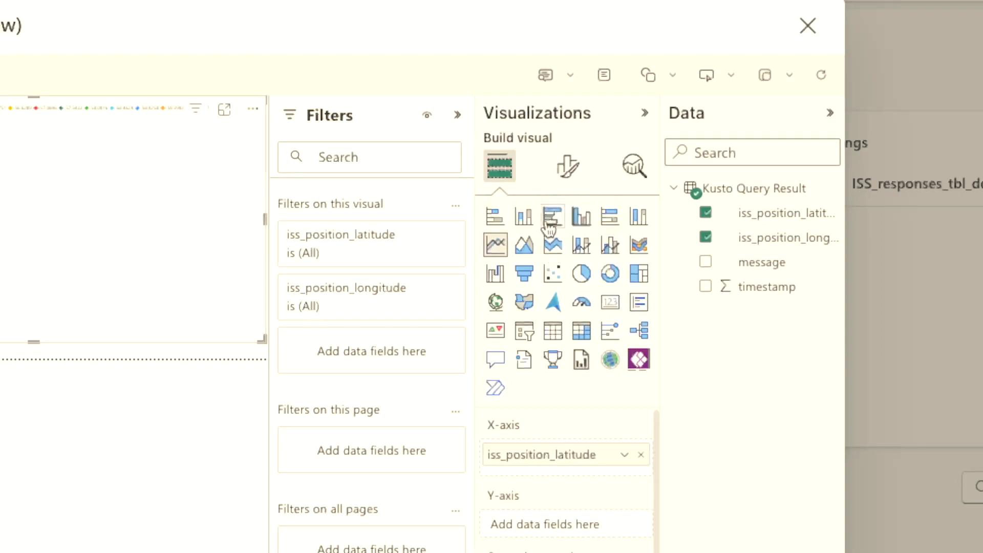
# Convert the visual to a table of latitude and longitude, extend it to the page's lower edge, and close the report preview.
pyautogui.click(553, 332)
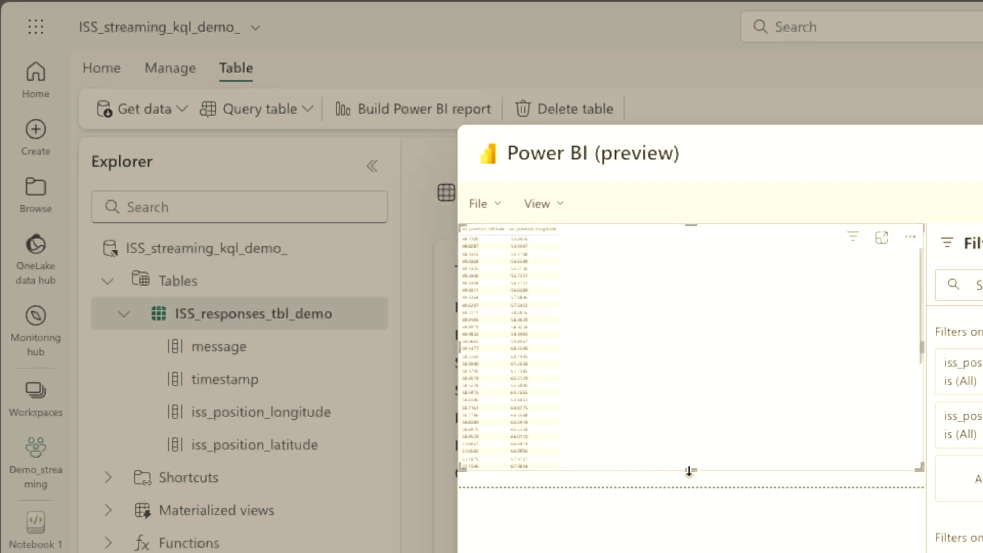
pyautogui.moveTo(691, 470); pyautogui.dragTo(690, 485)
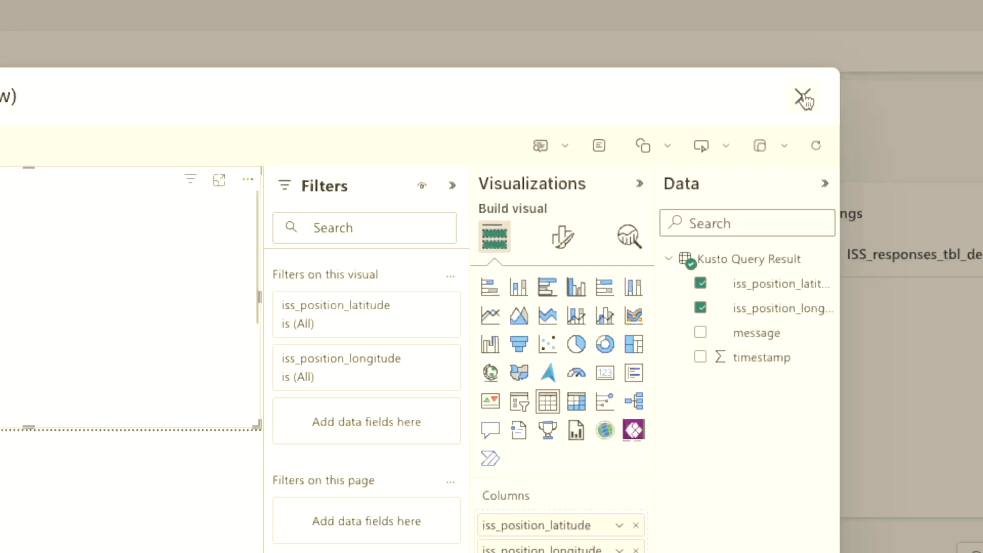
pyautogui.click(802, 98)
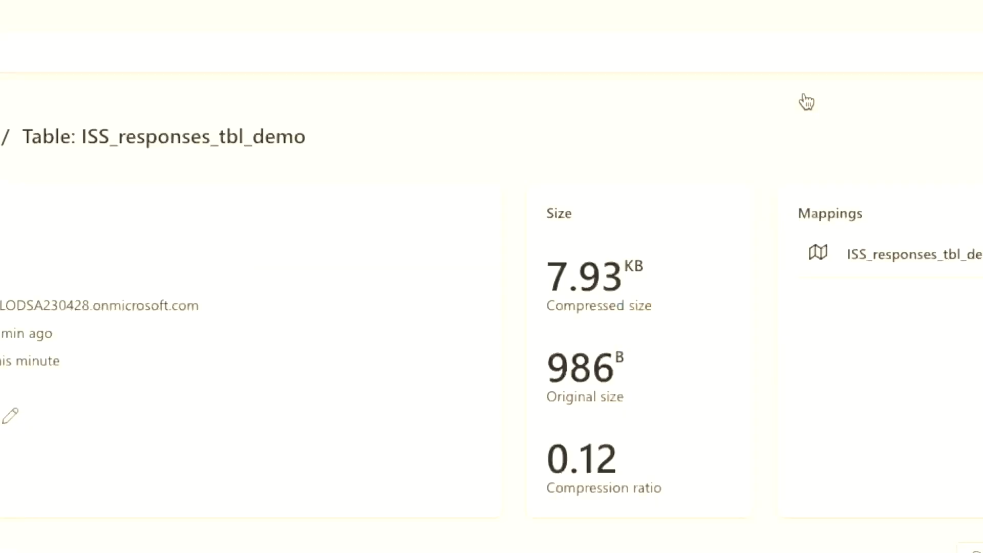